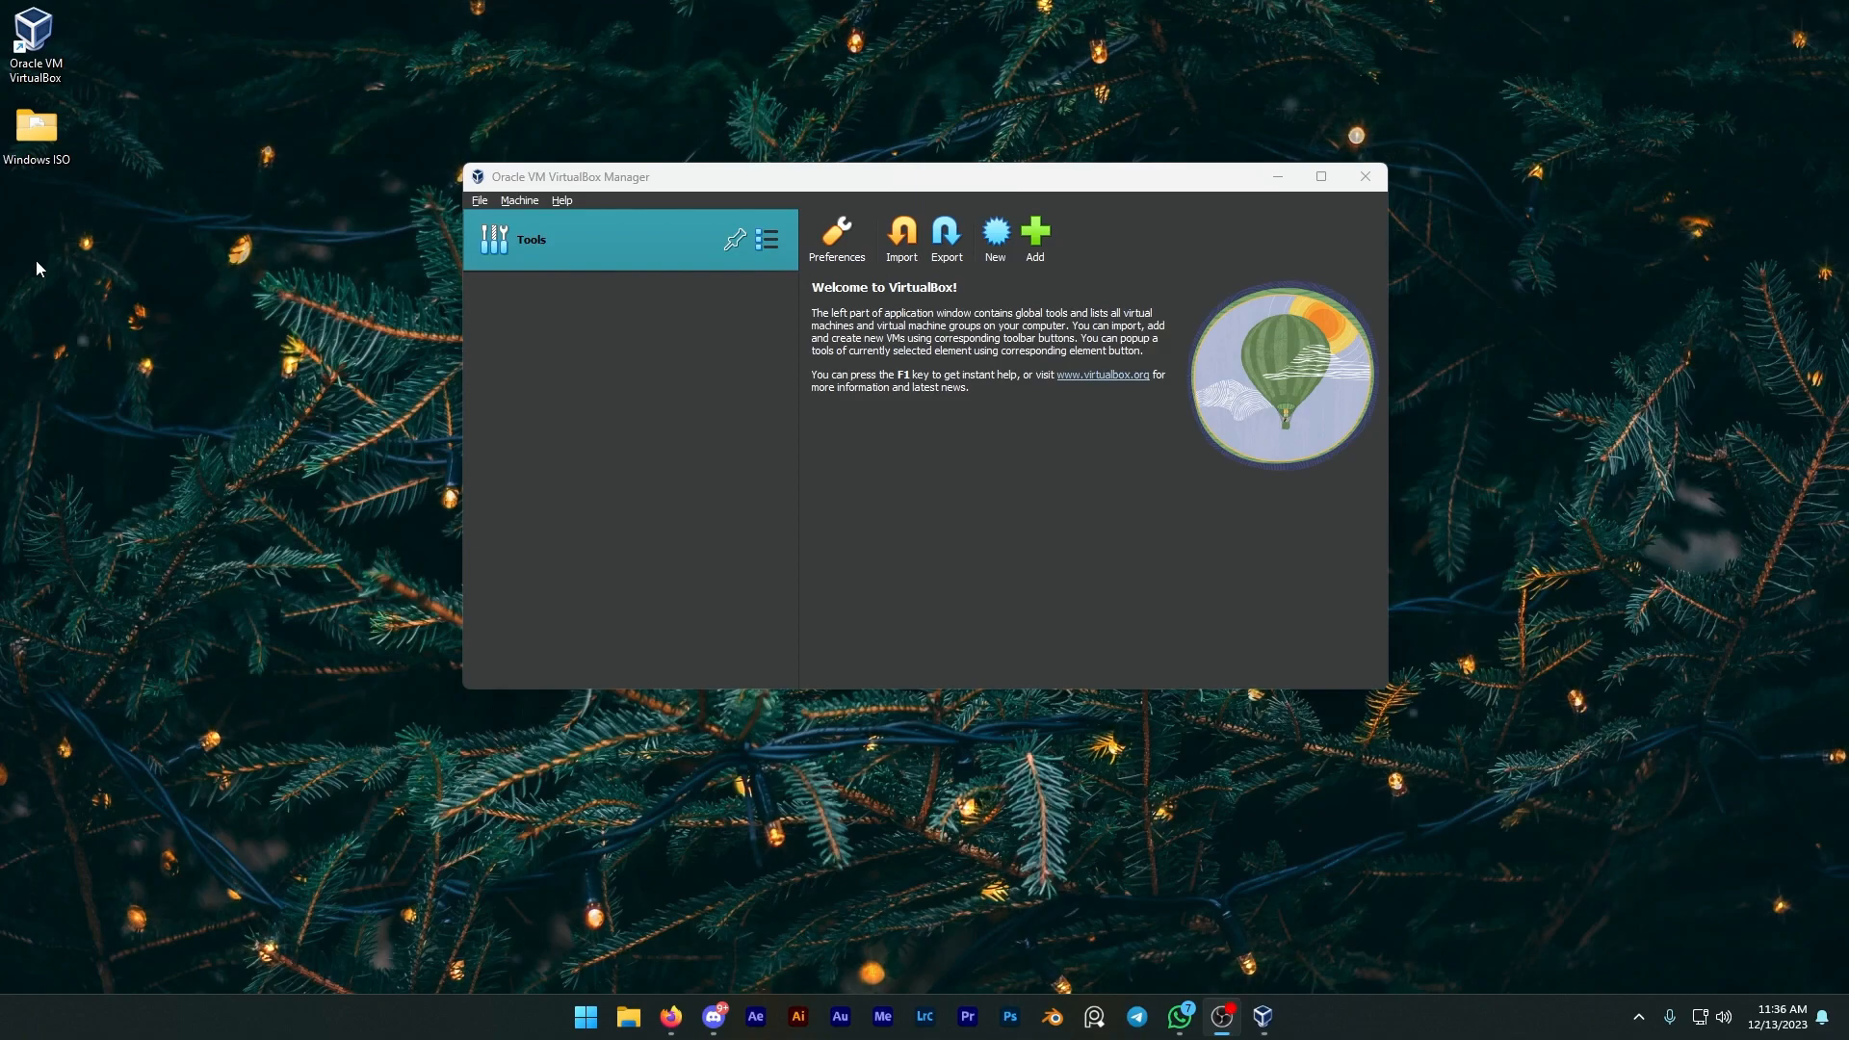
Step: Start creating a new virtual machine and name it Windows Server 2019
click(991, 236)
text(W)
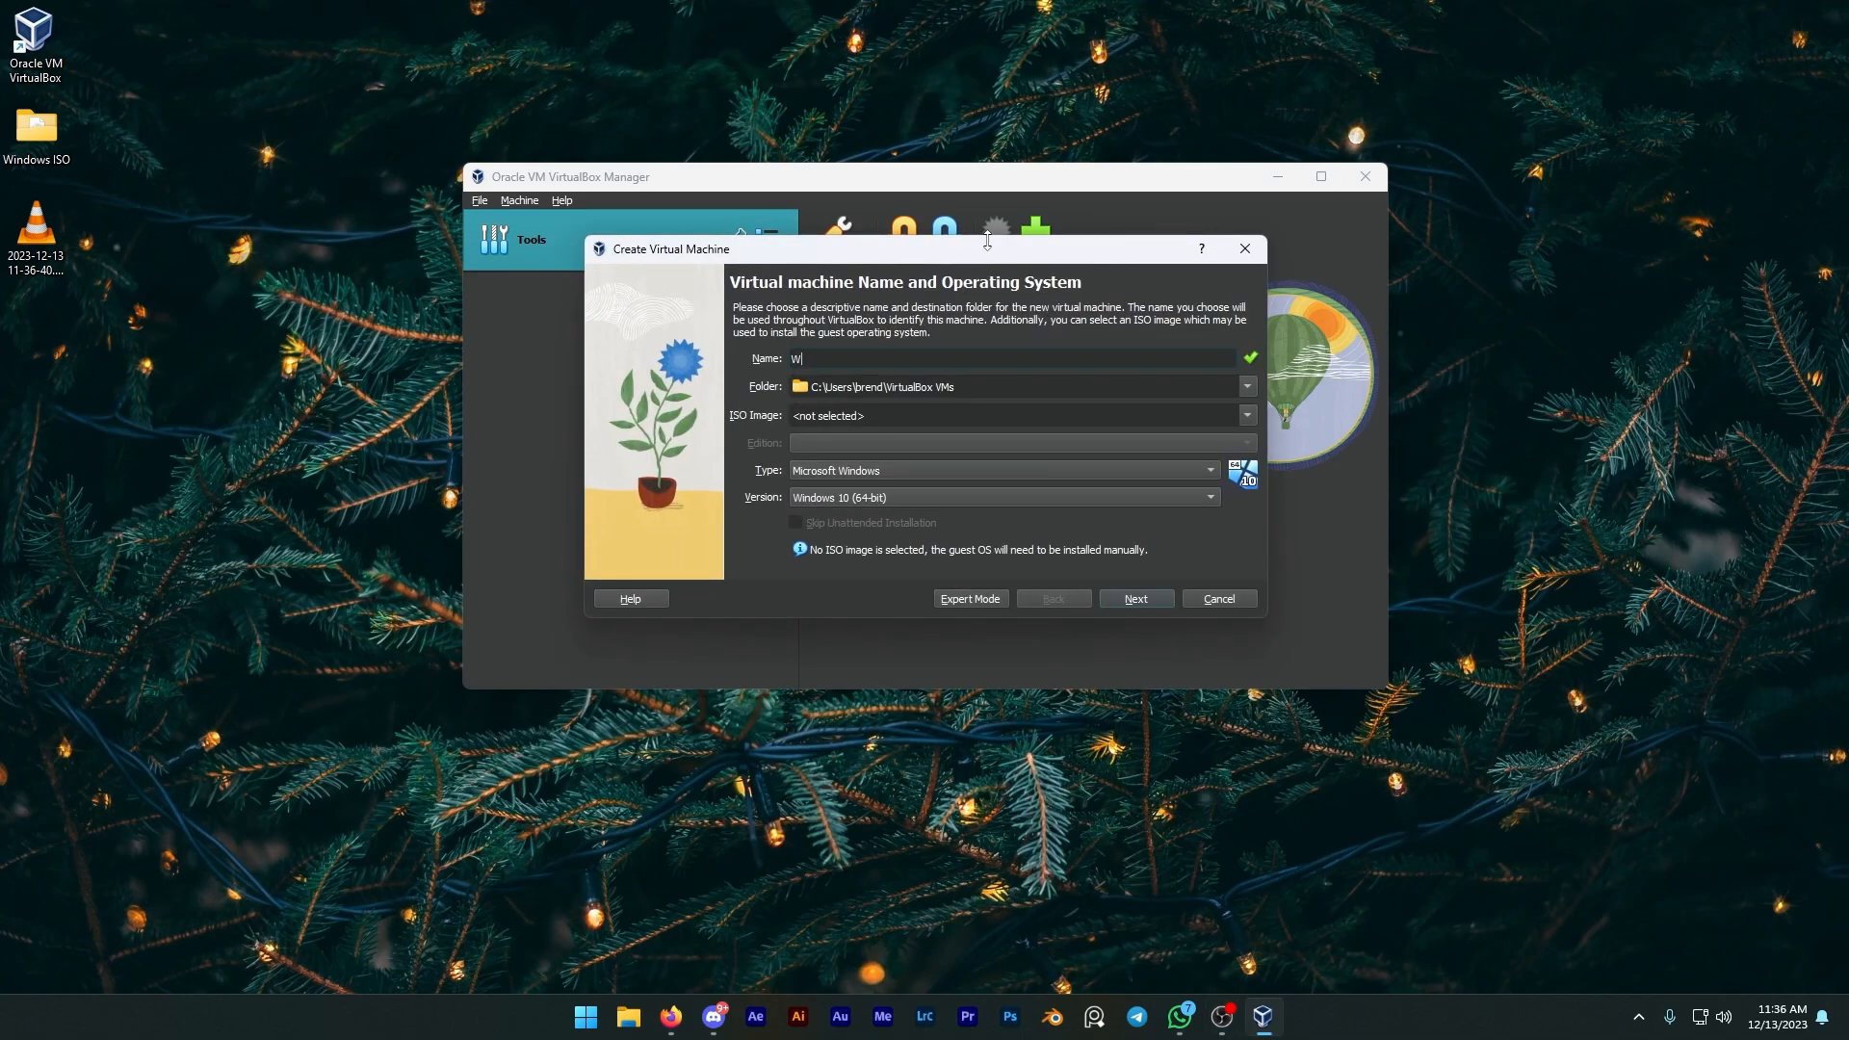
text(indows )
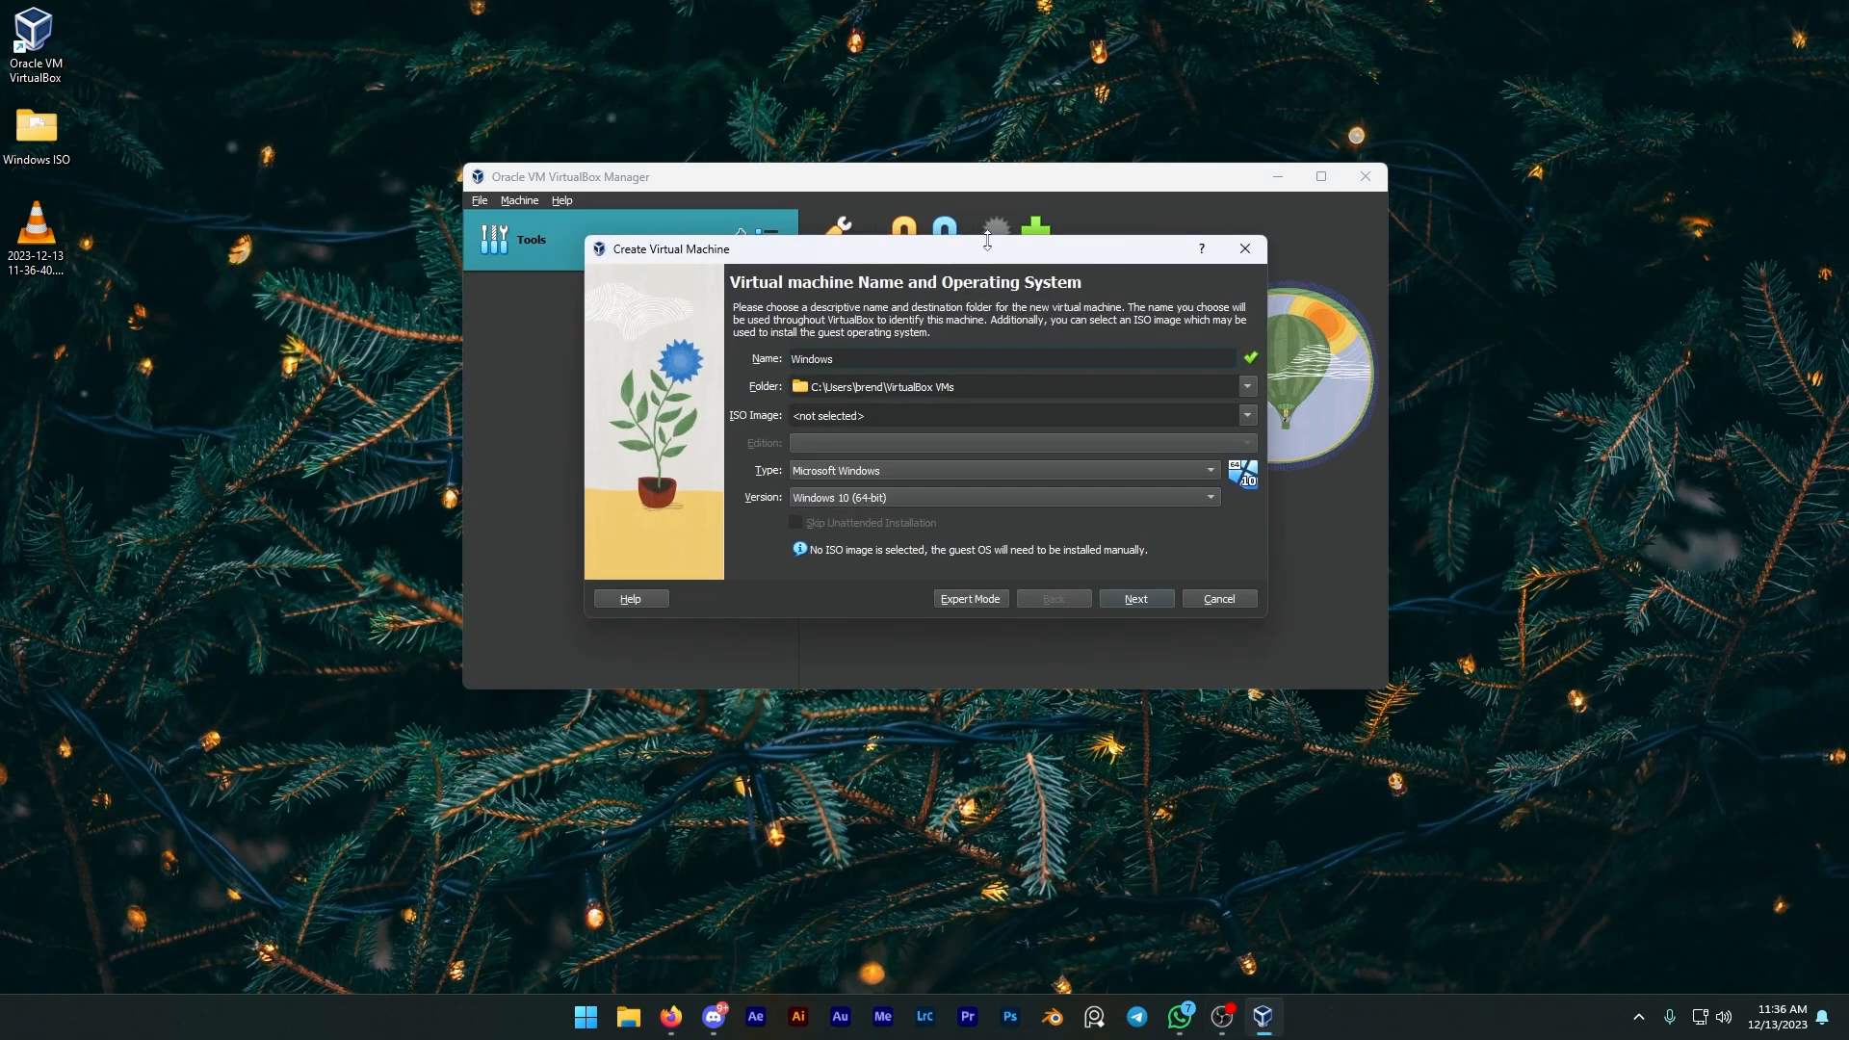
text(Serve)
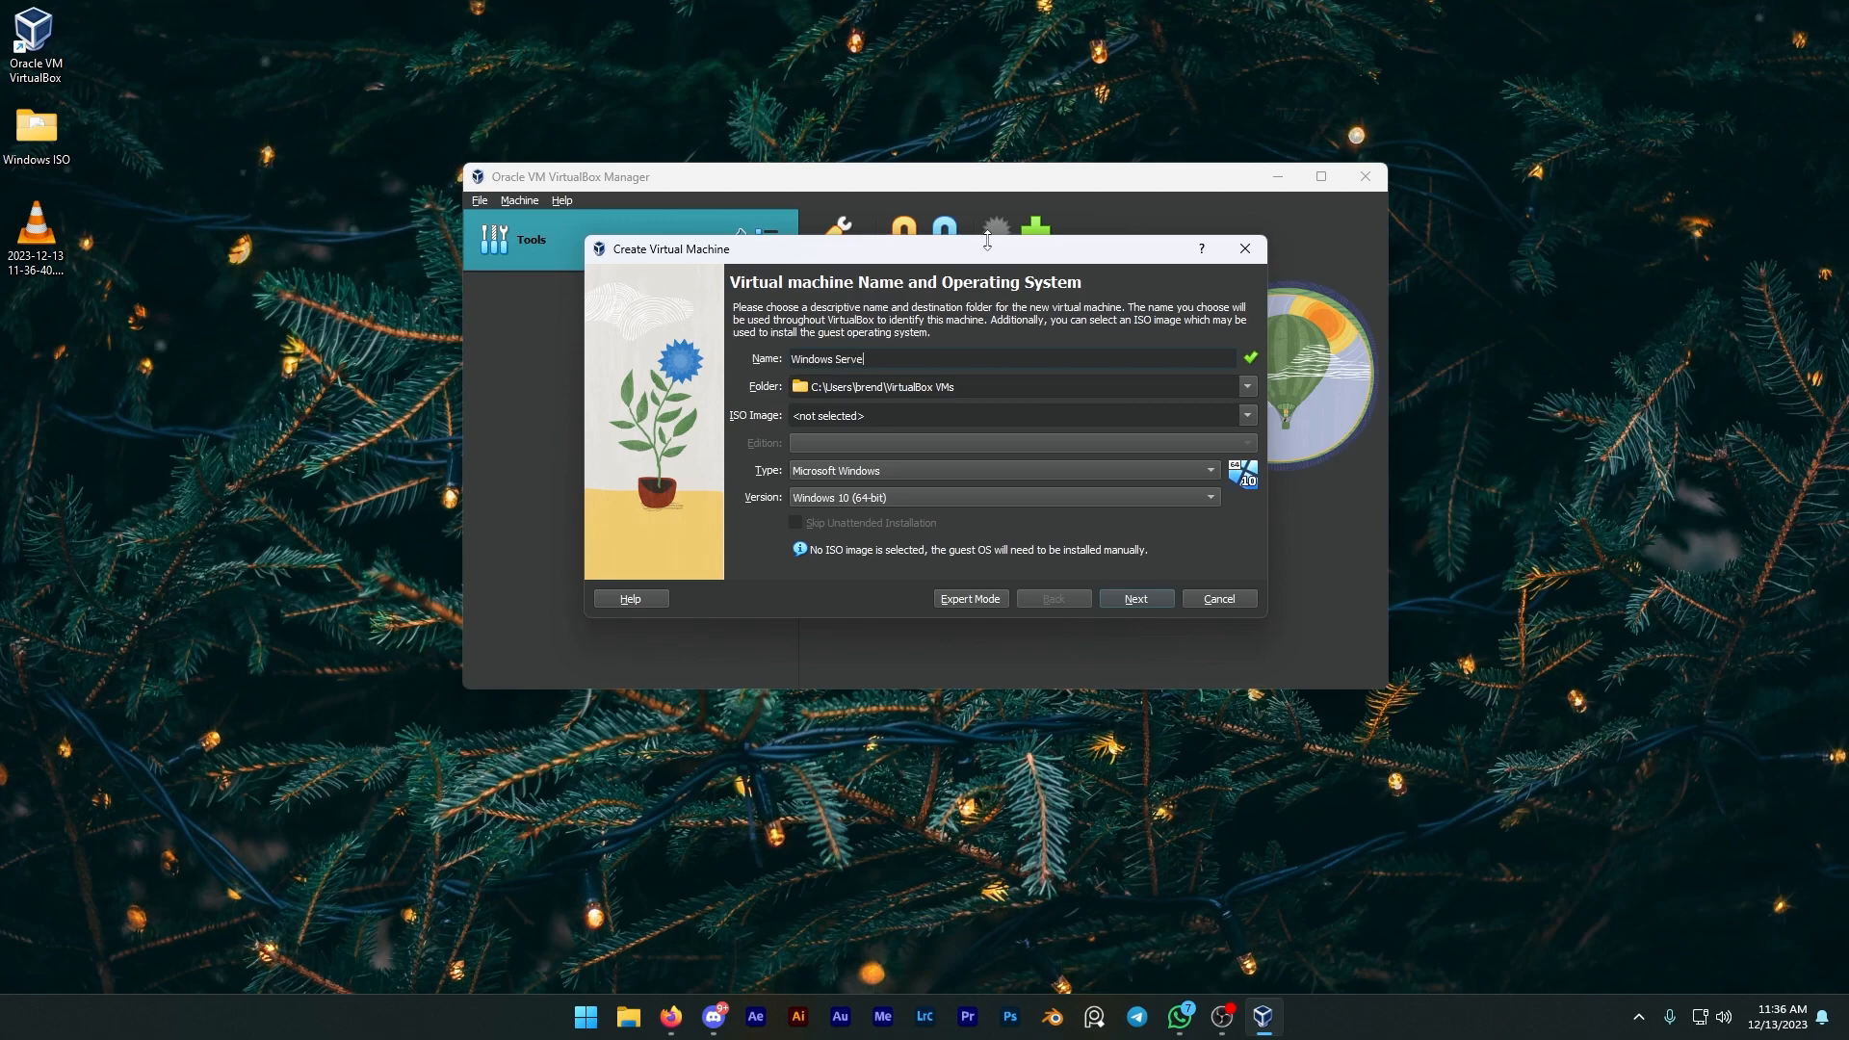
text(r 2019)
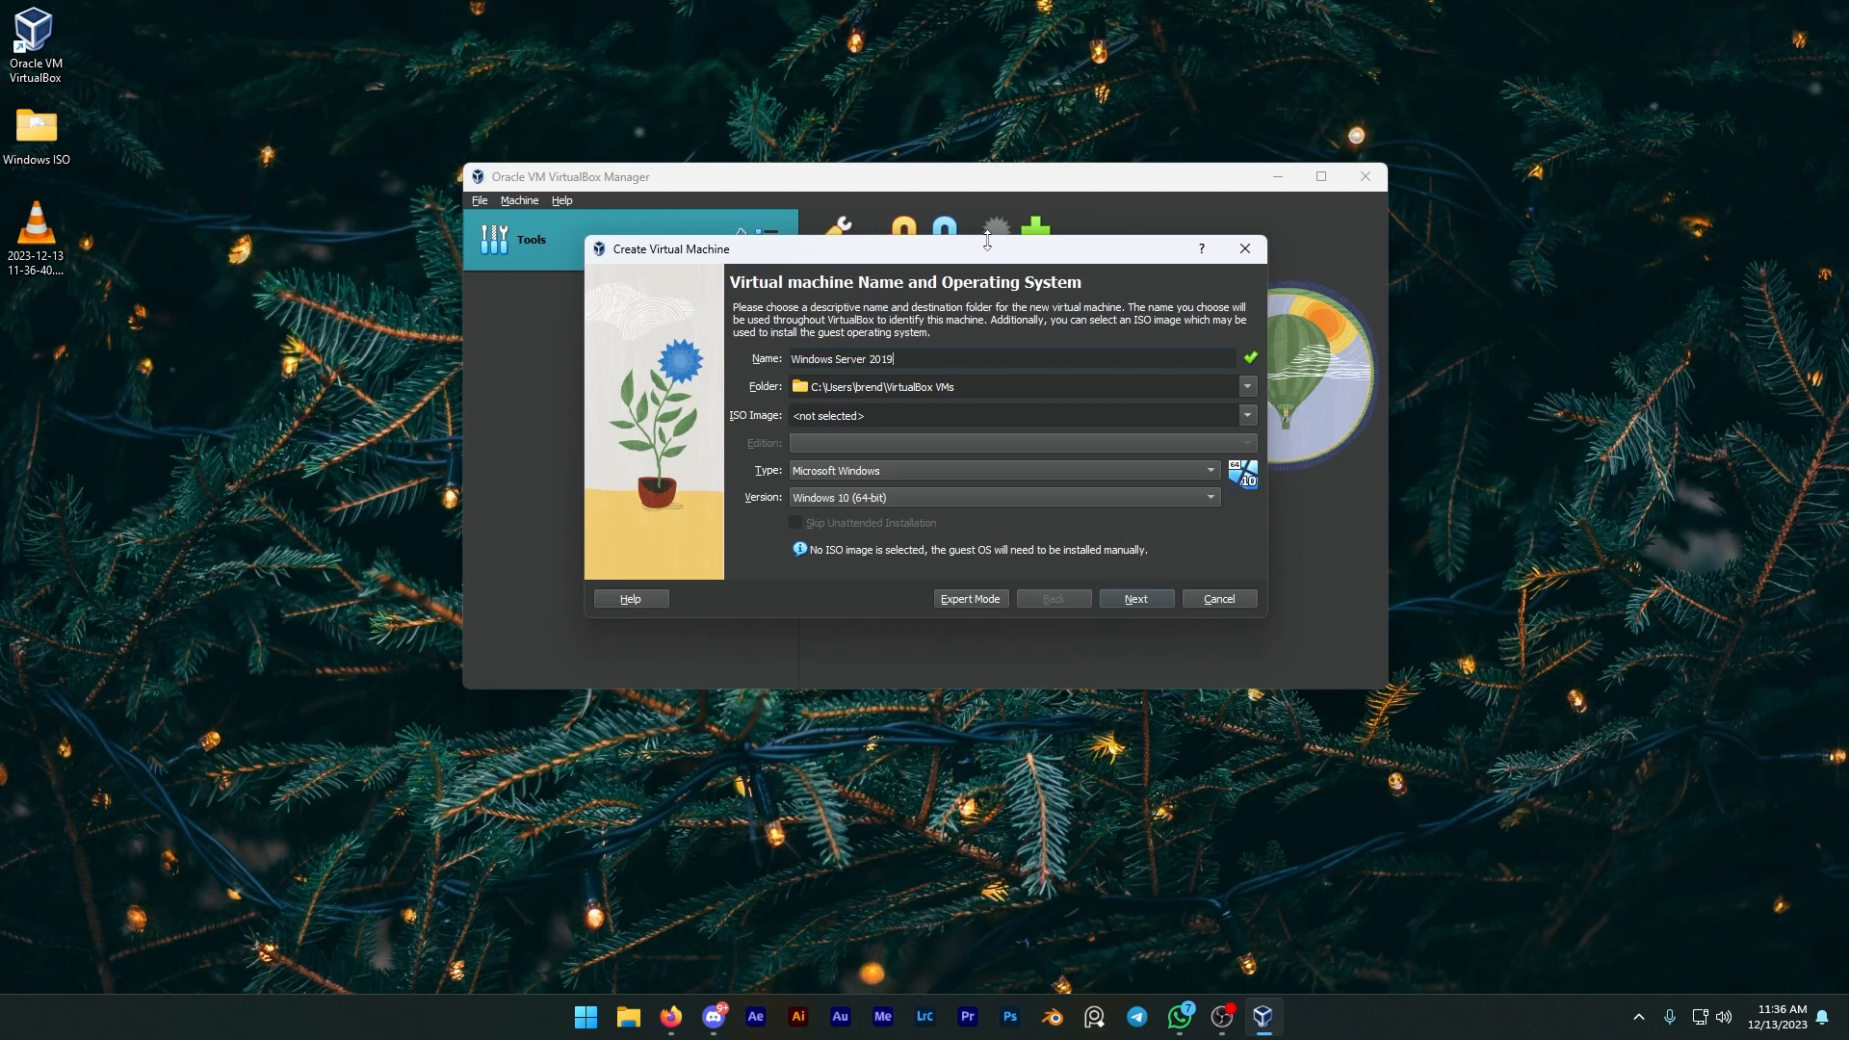
Step: Select the windows_server_2019_with_update ISO image, turn on Skip Unattended Installation, and continue
click(1248, 415)
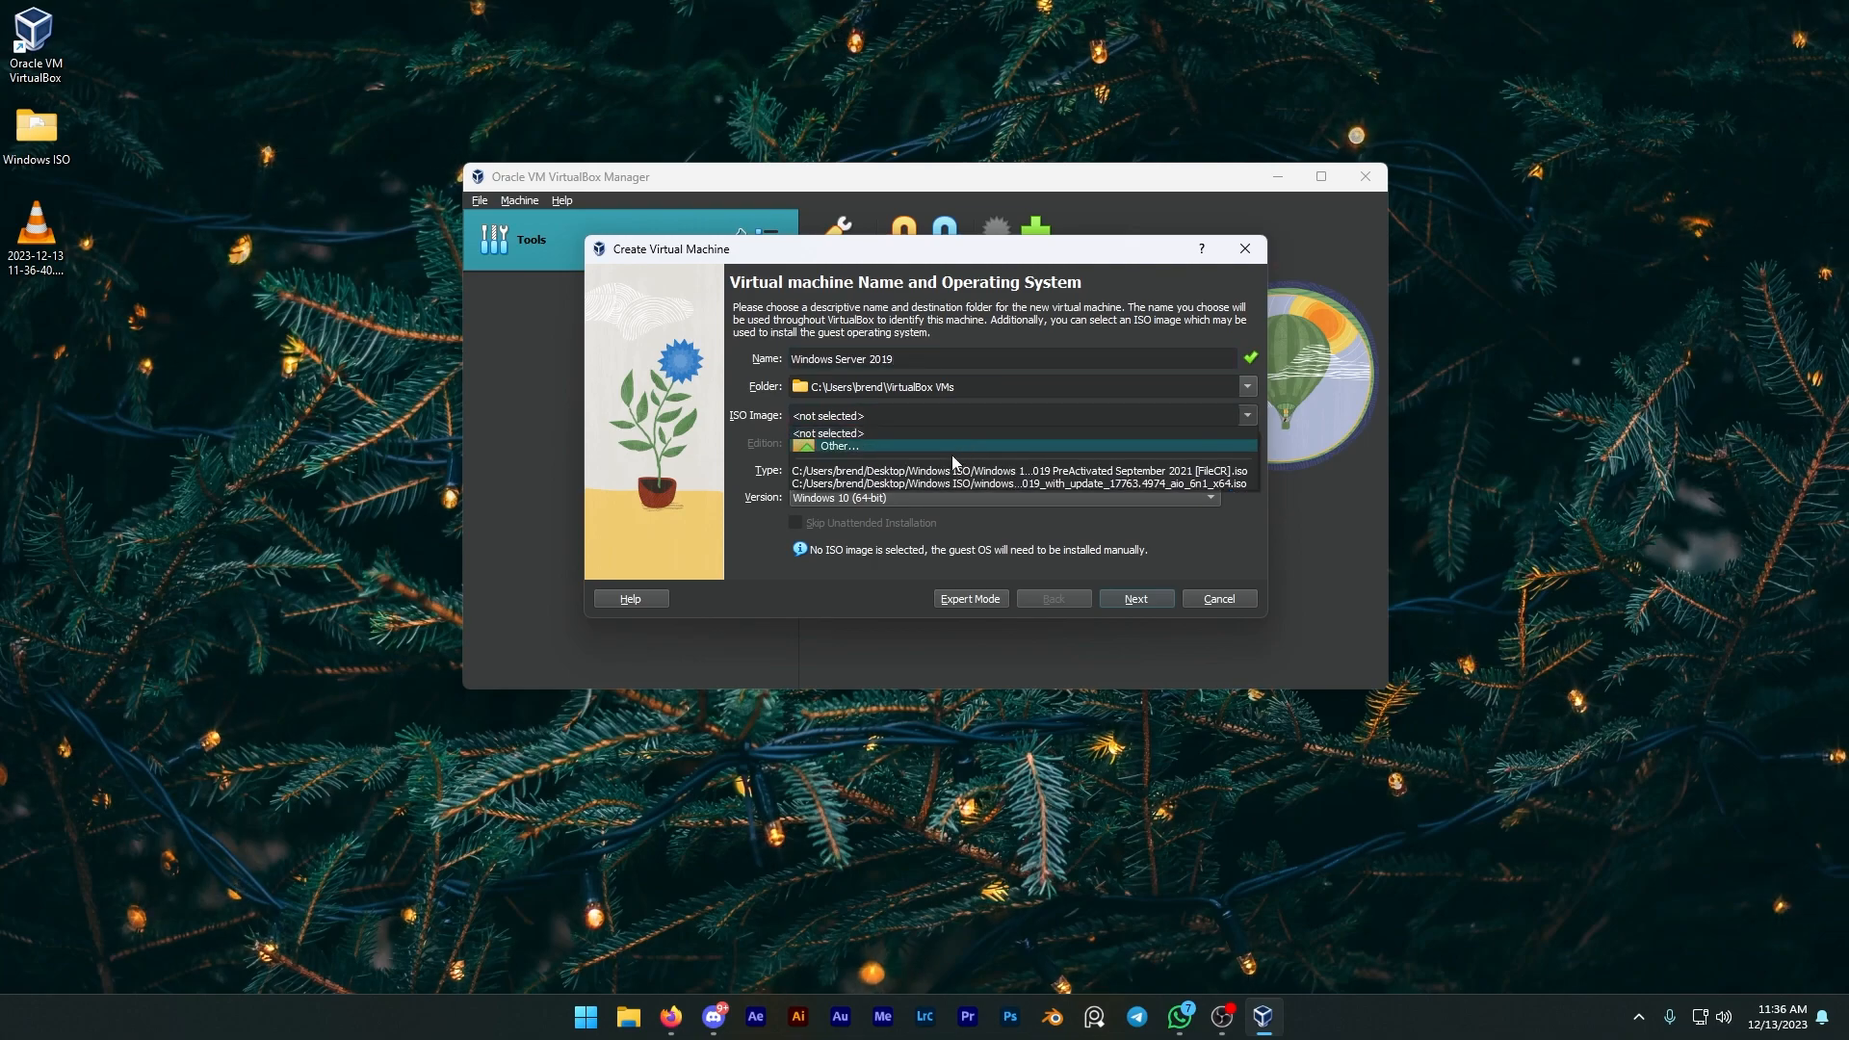
click(944, 470)
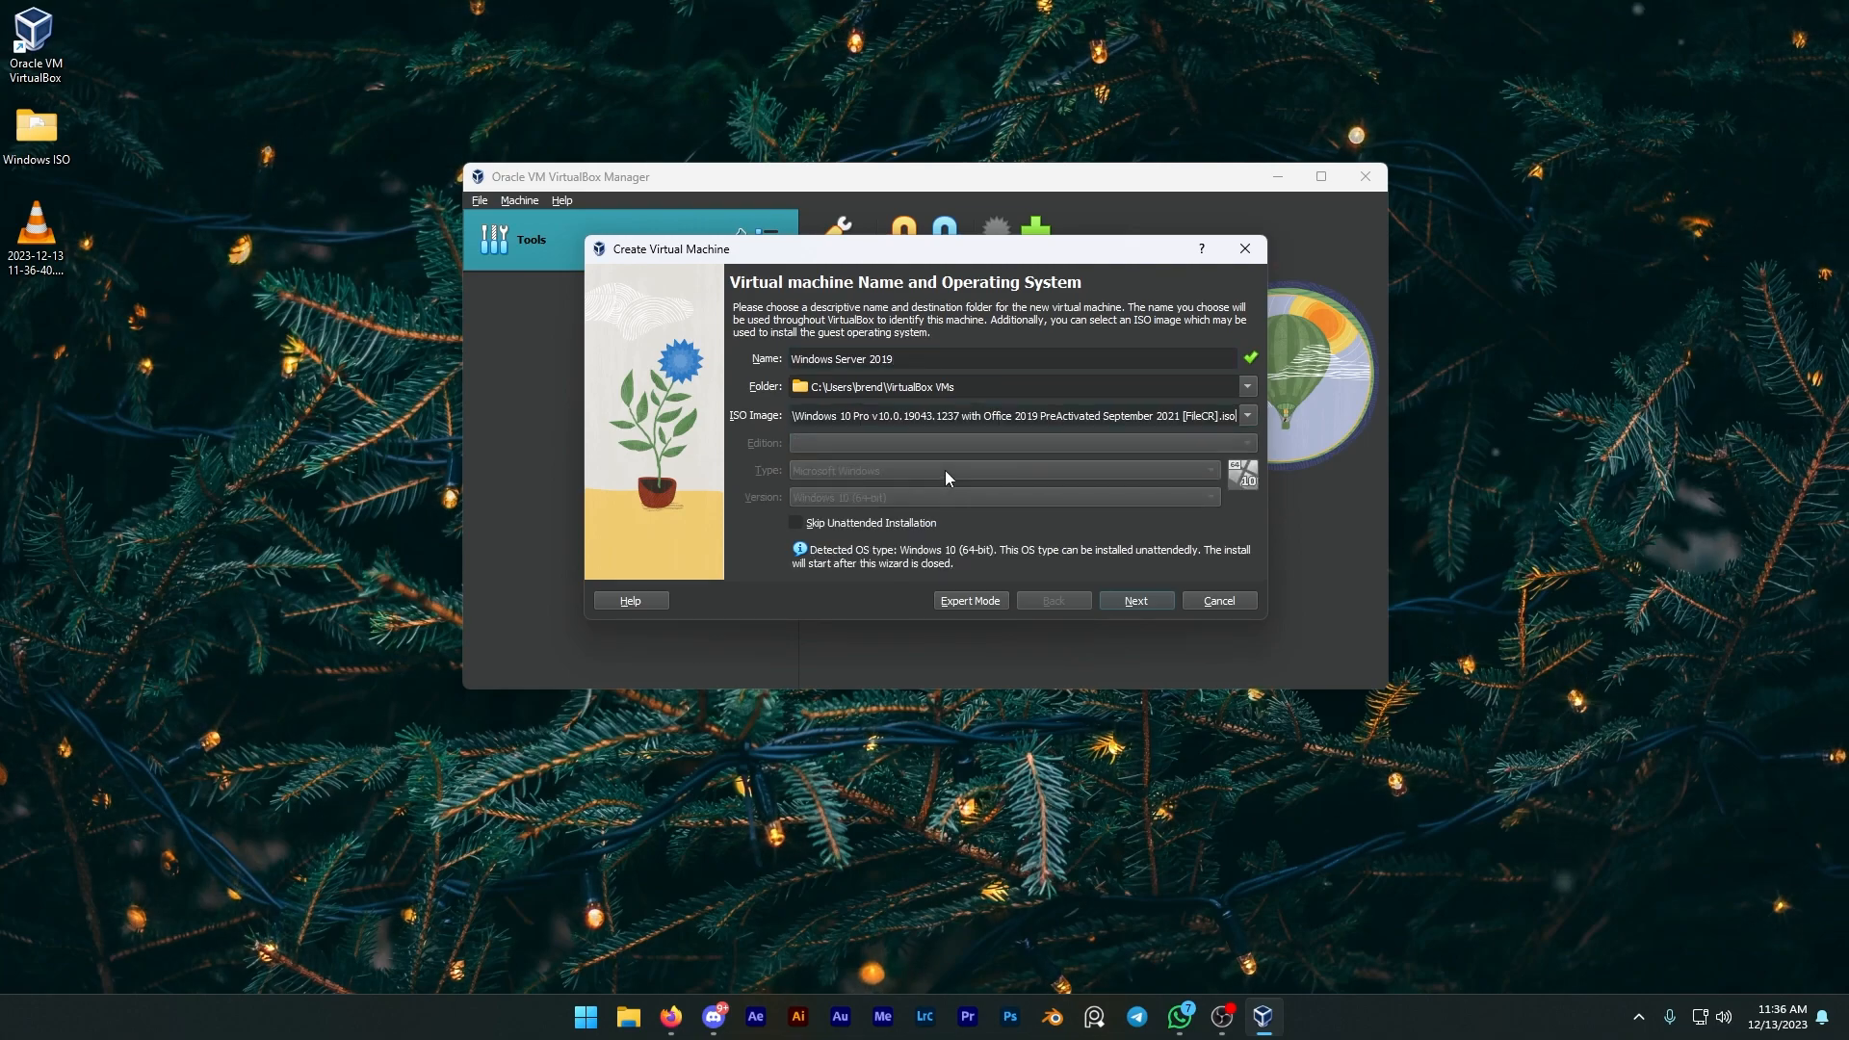
click(1247, 415)
click(1011, 472)
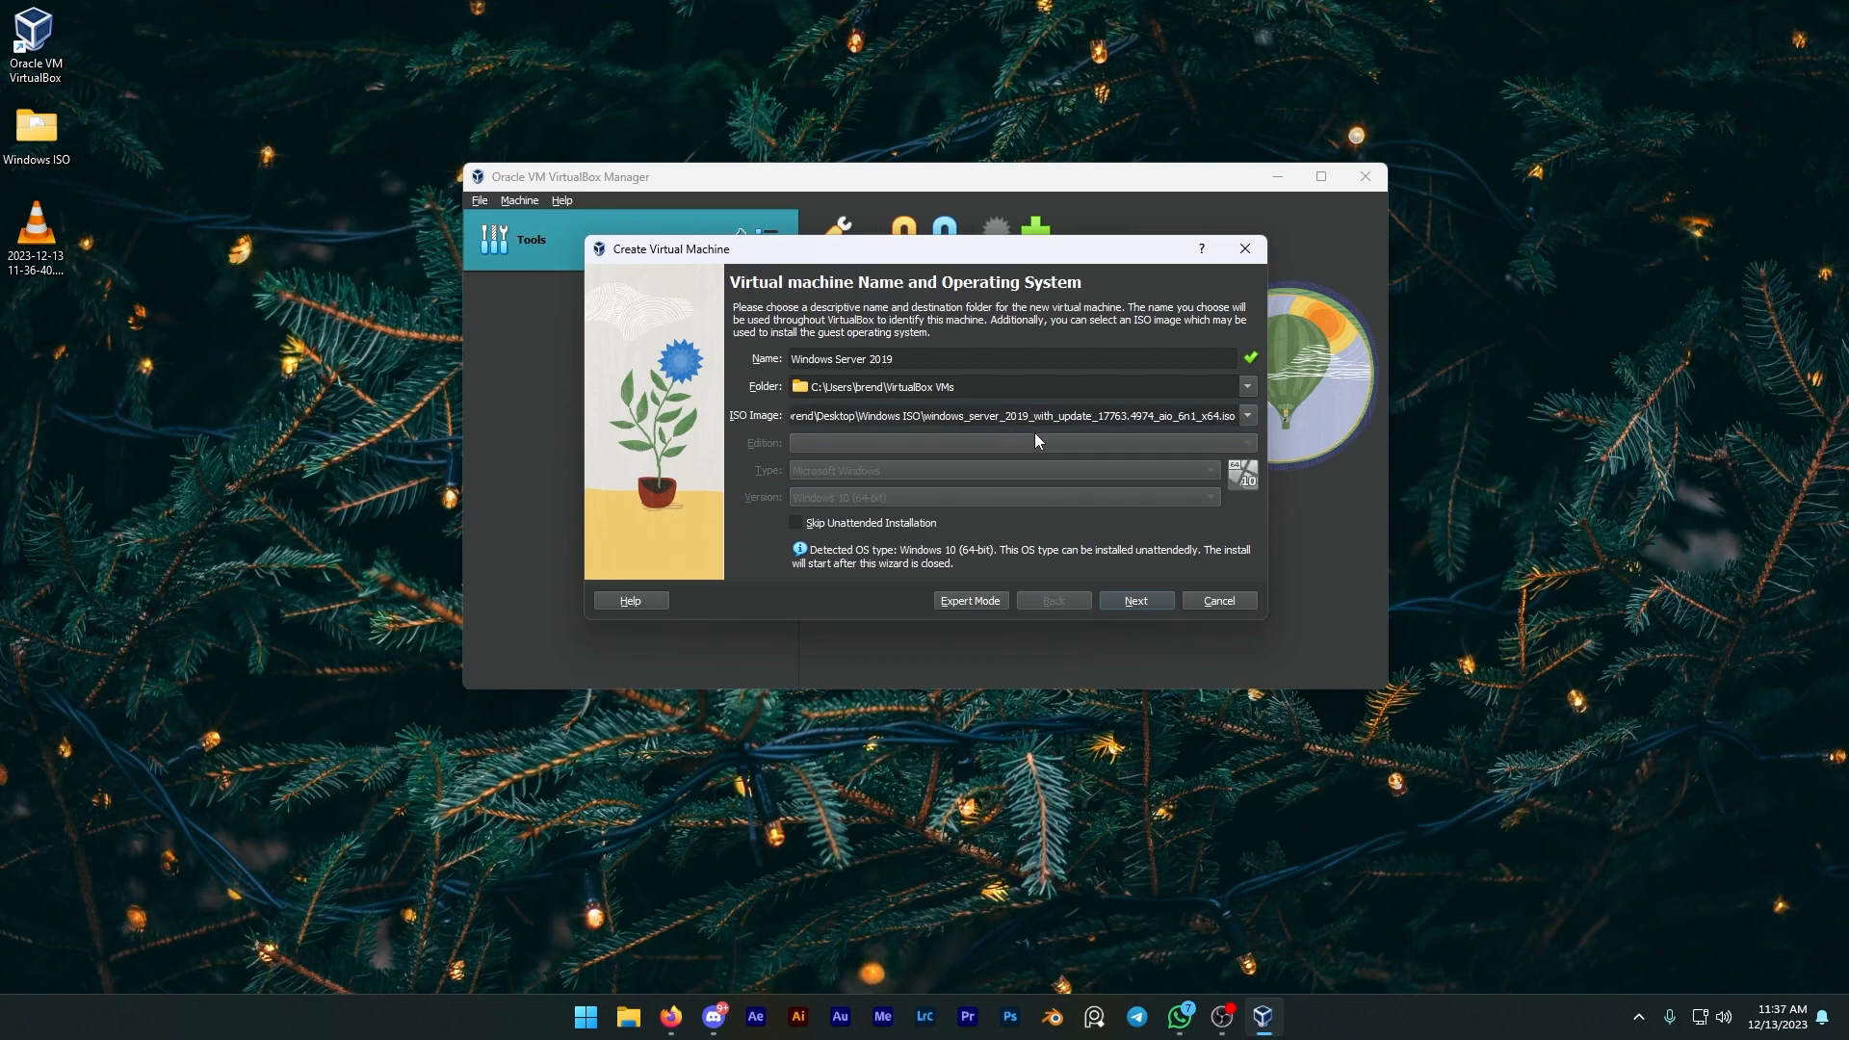
click(847, 523)
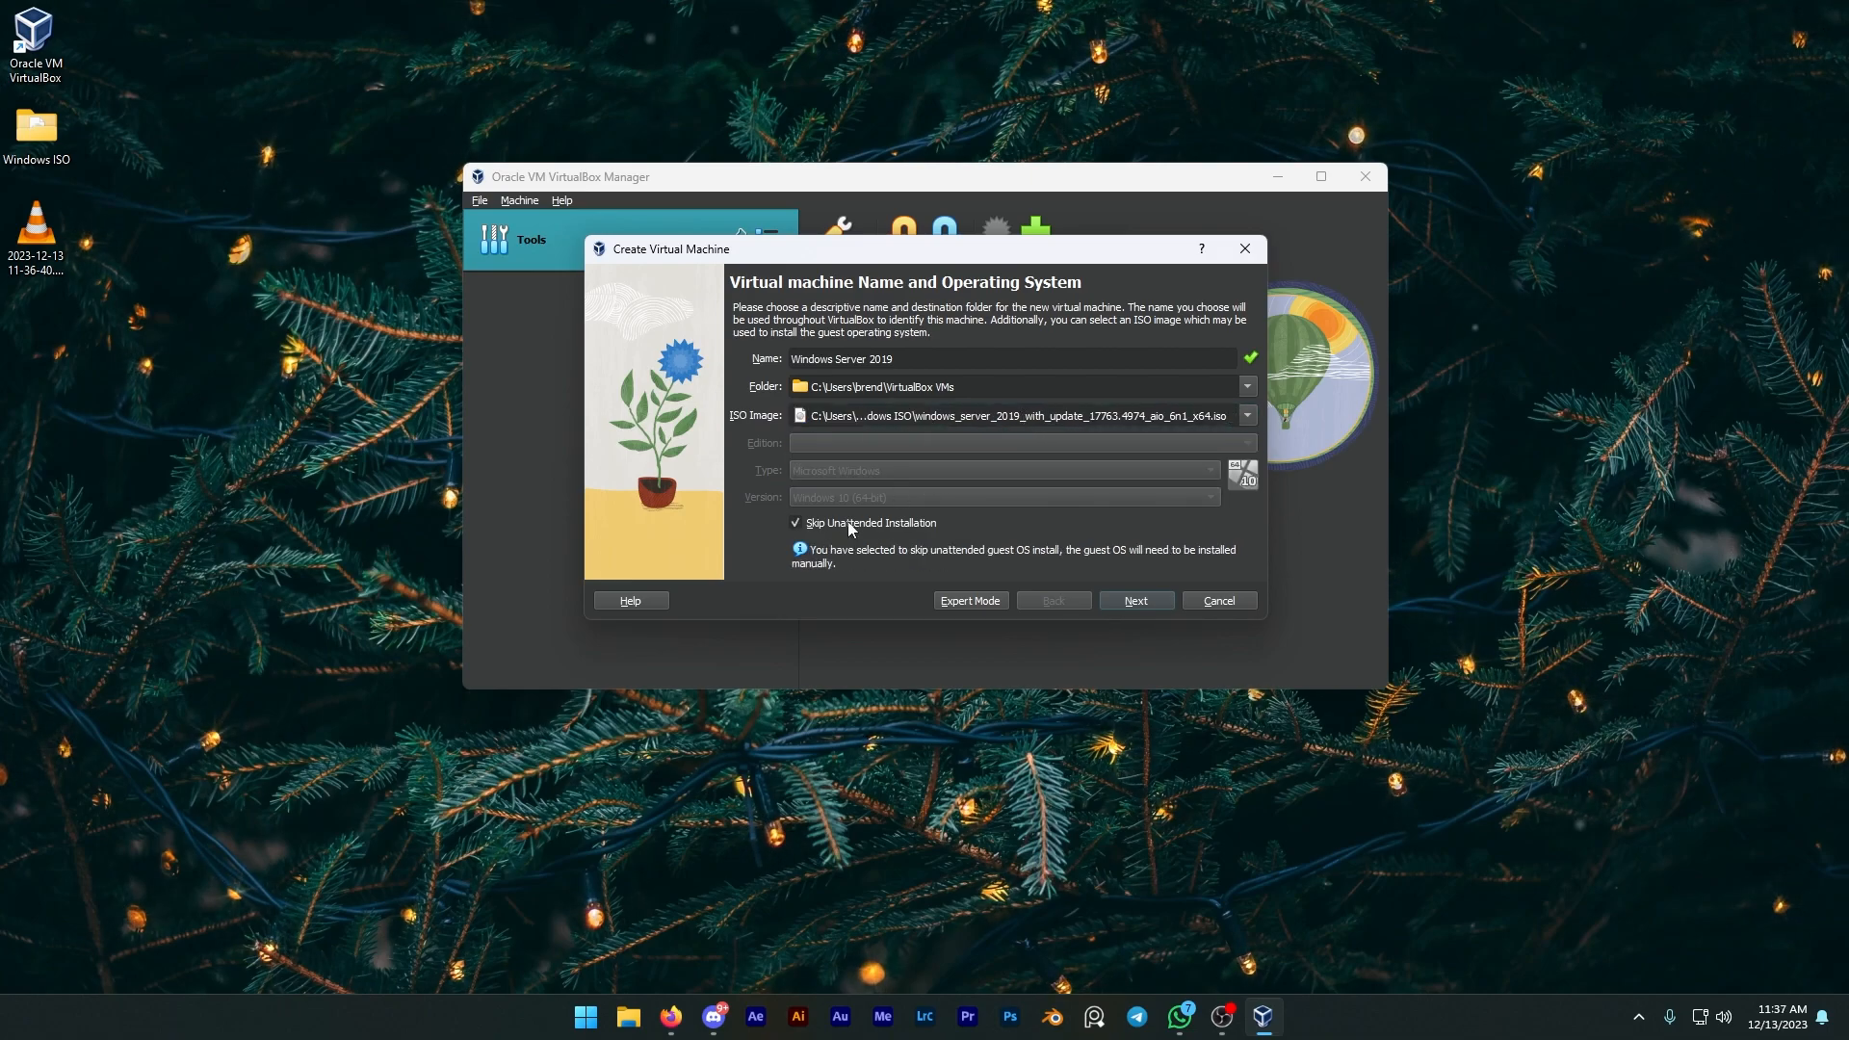
click(1134, 599)
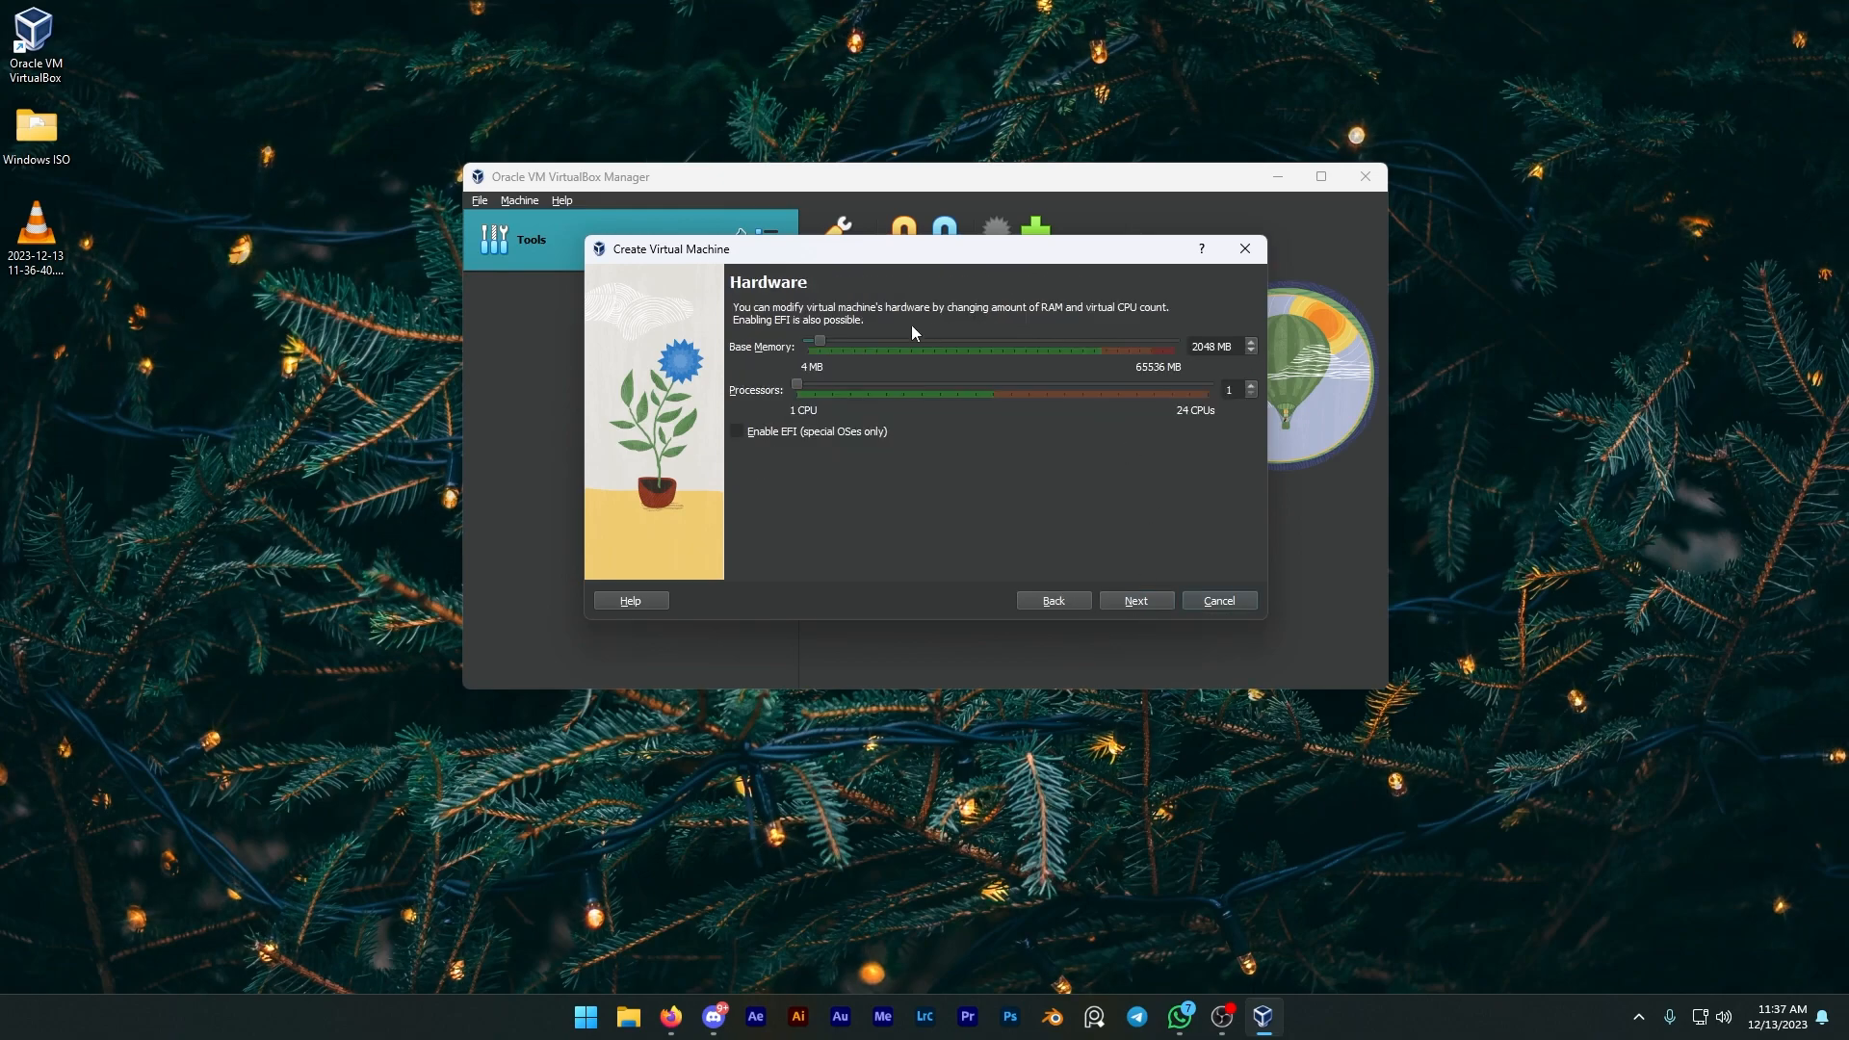
Step: Set base memory to 4096 MB and finish creating the VM with the 50 GB virtual hard disk
drag(821, 338, 831, 339)
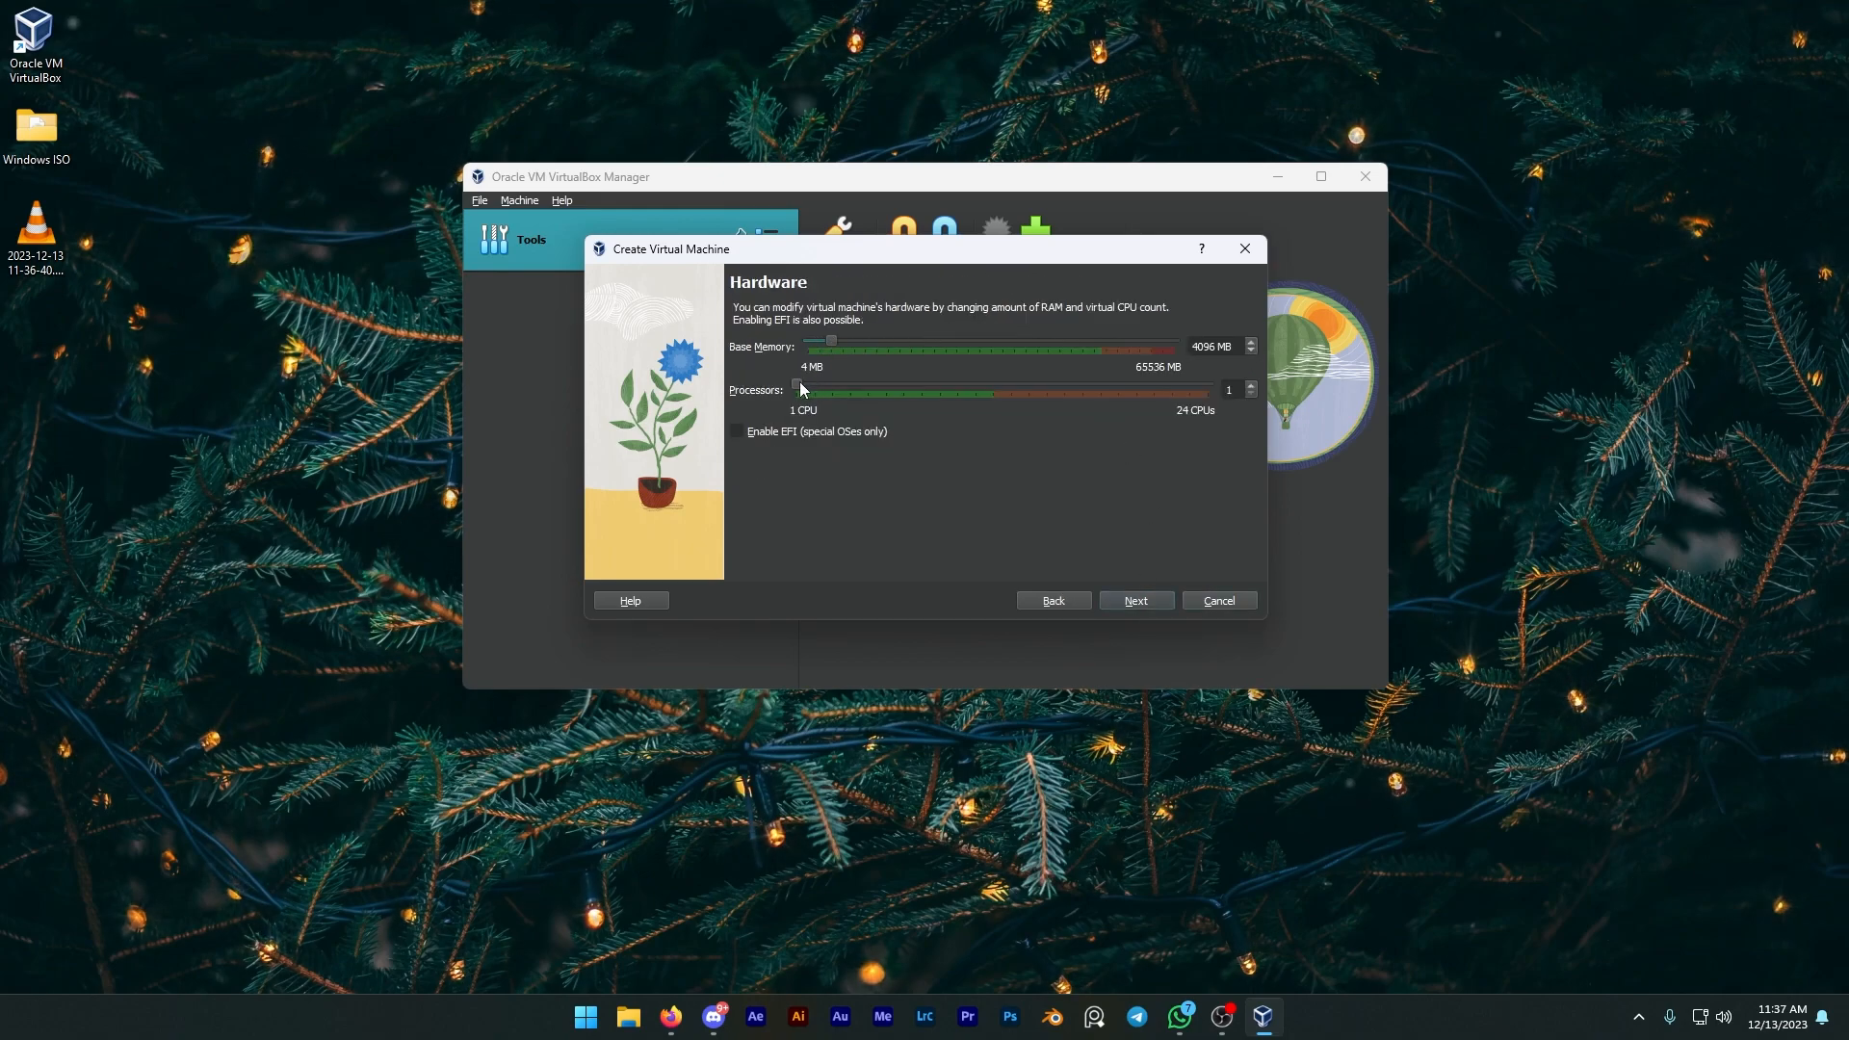
click(1132, 598)
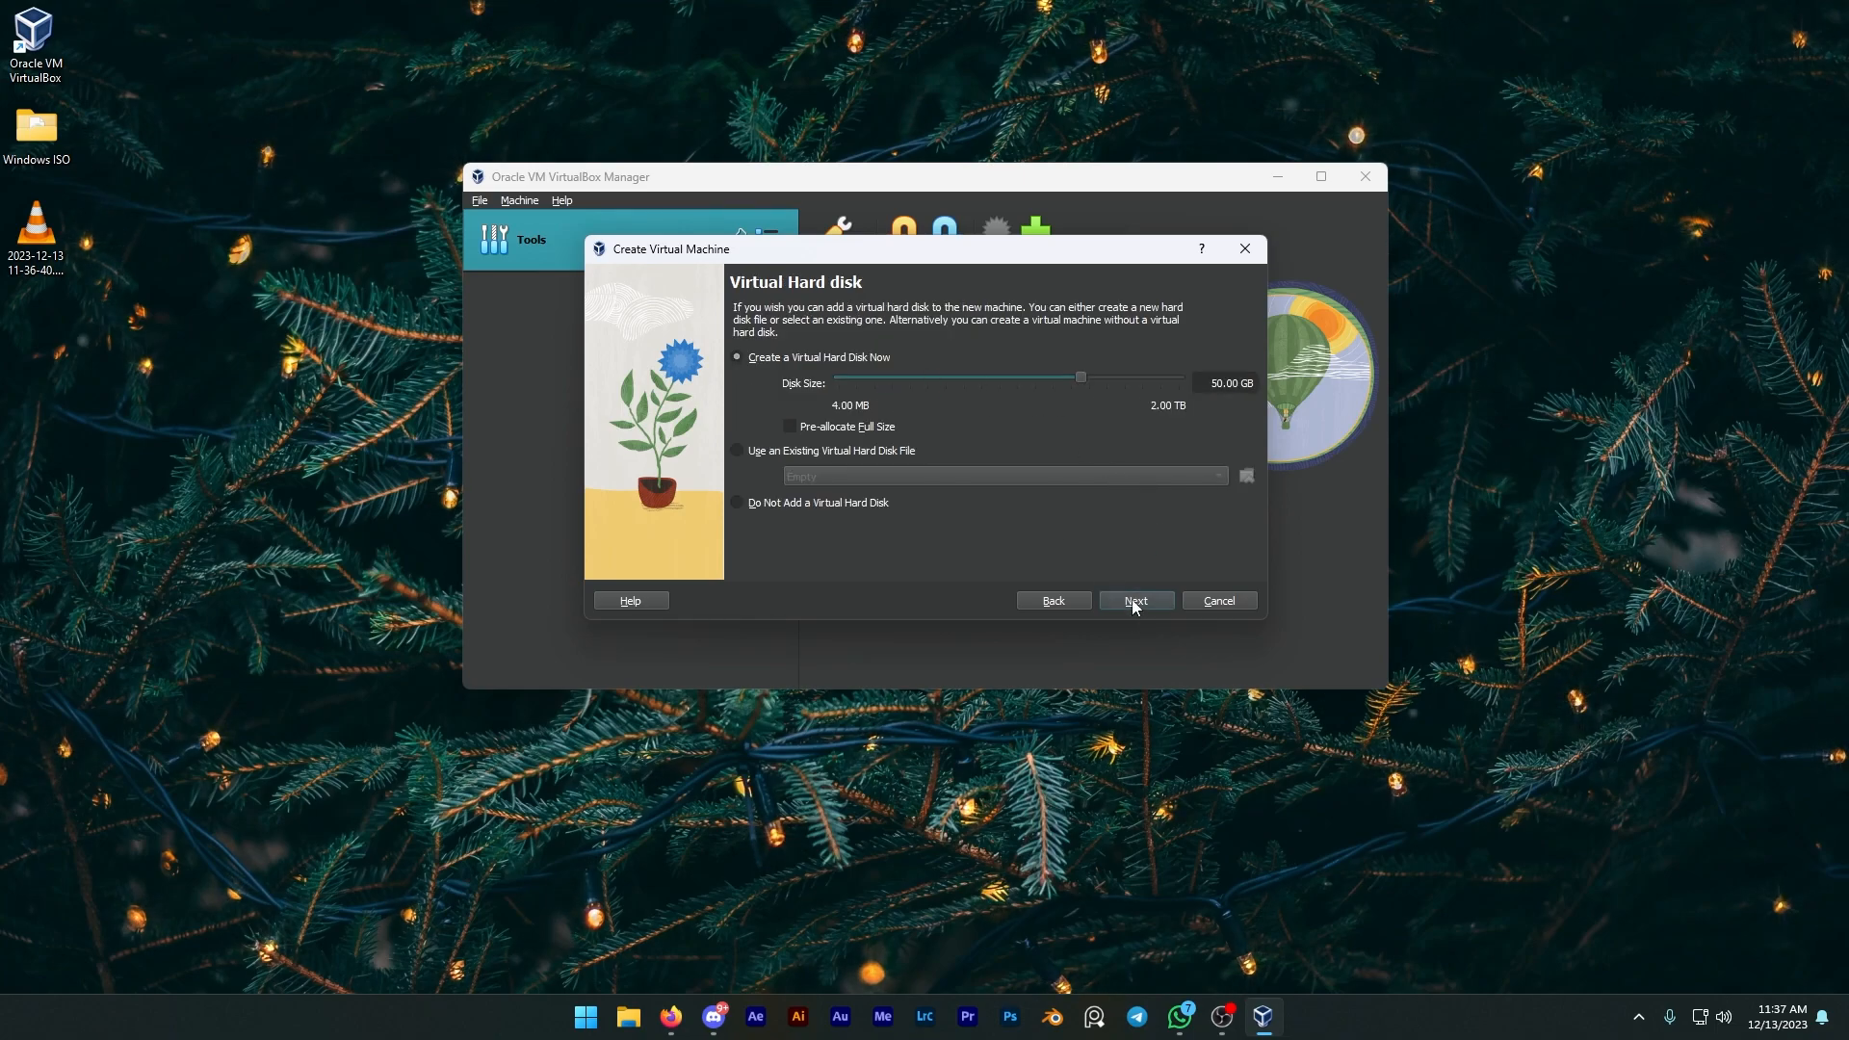
click(1134, 602)
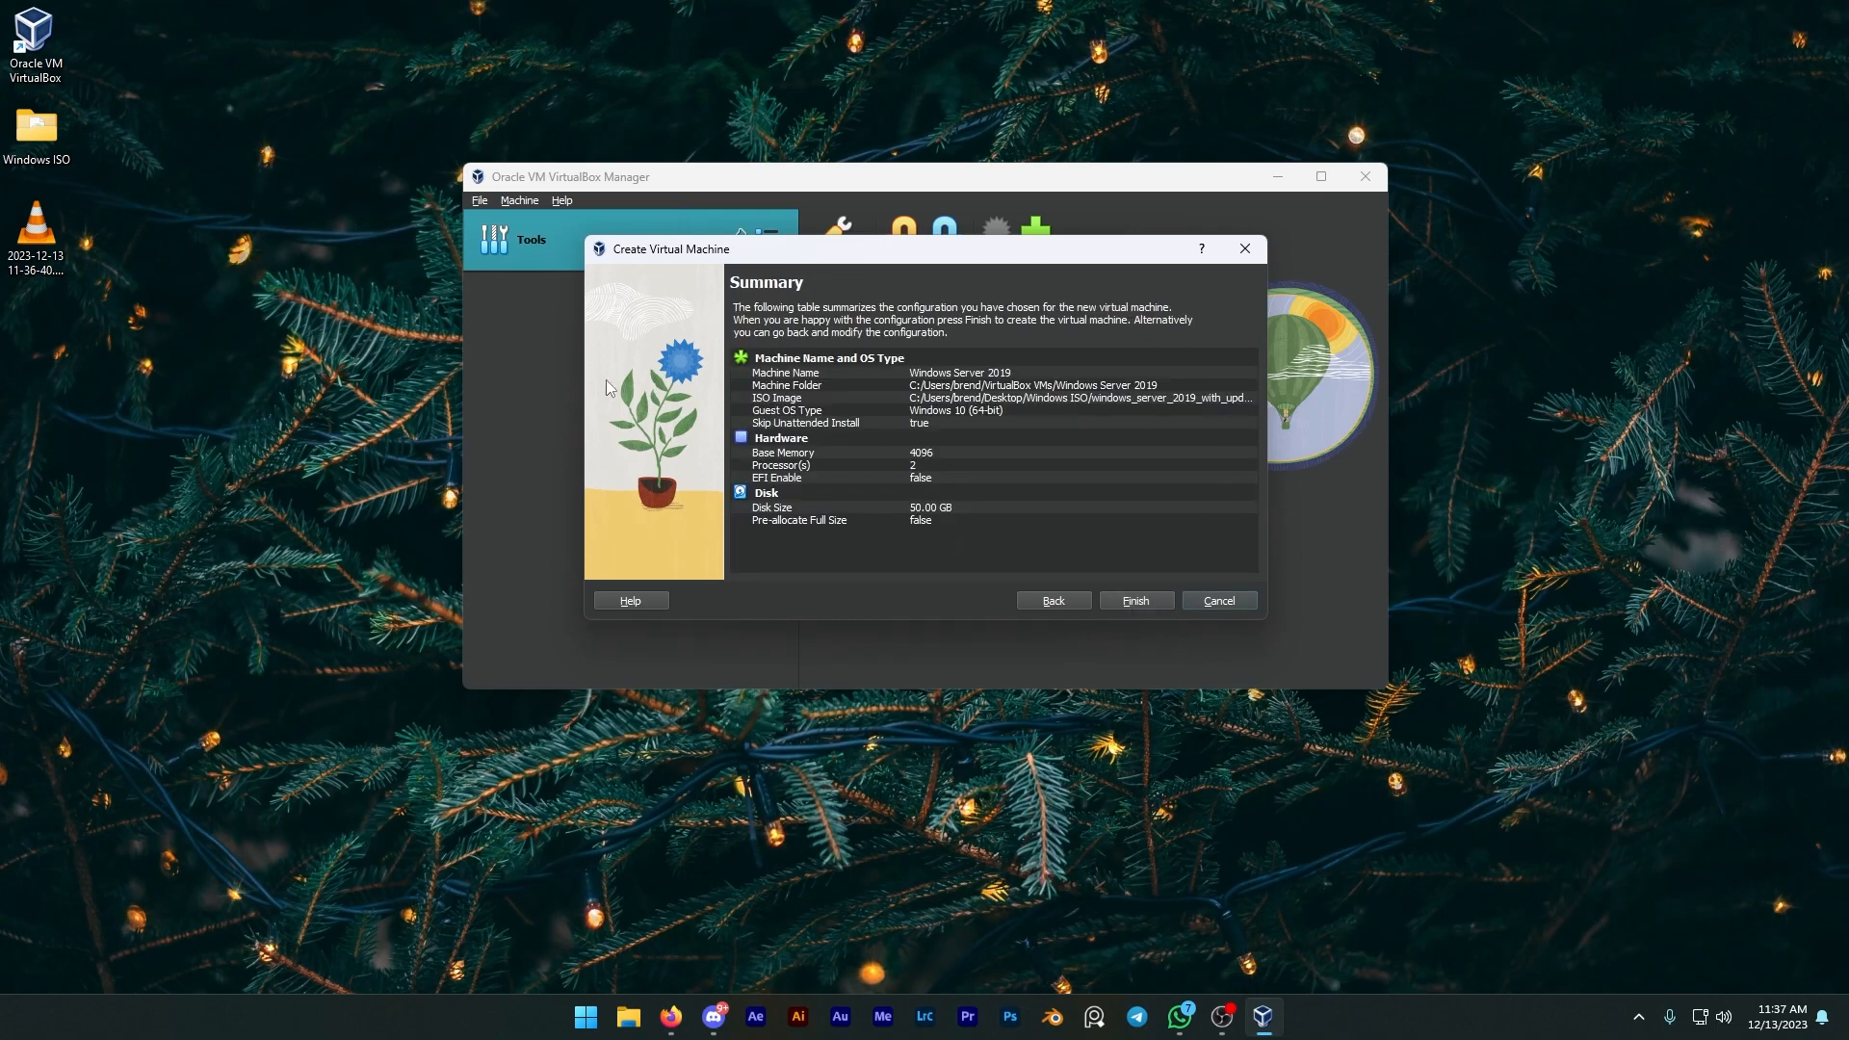
click(1159, 600)
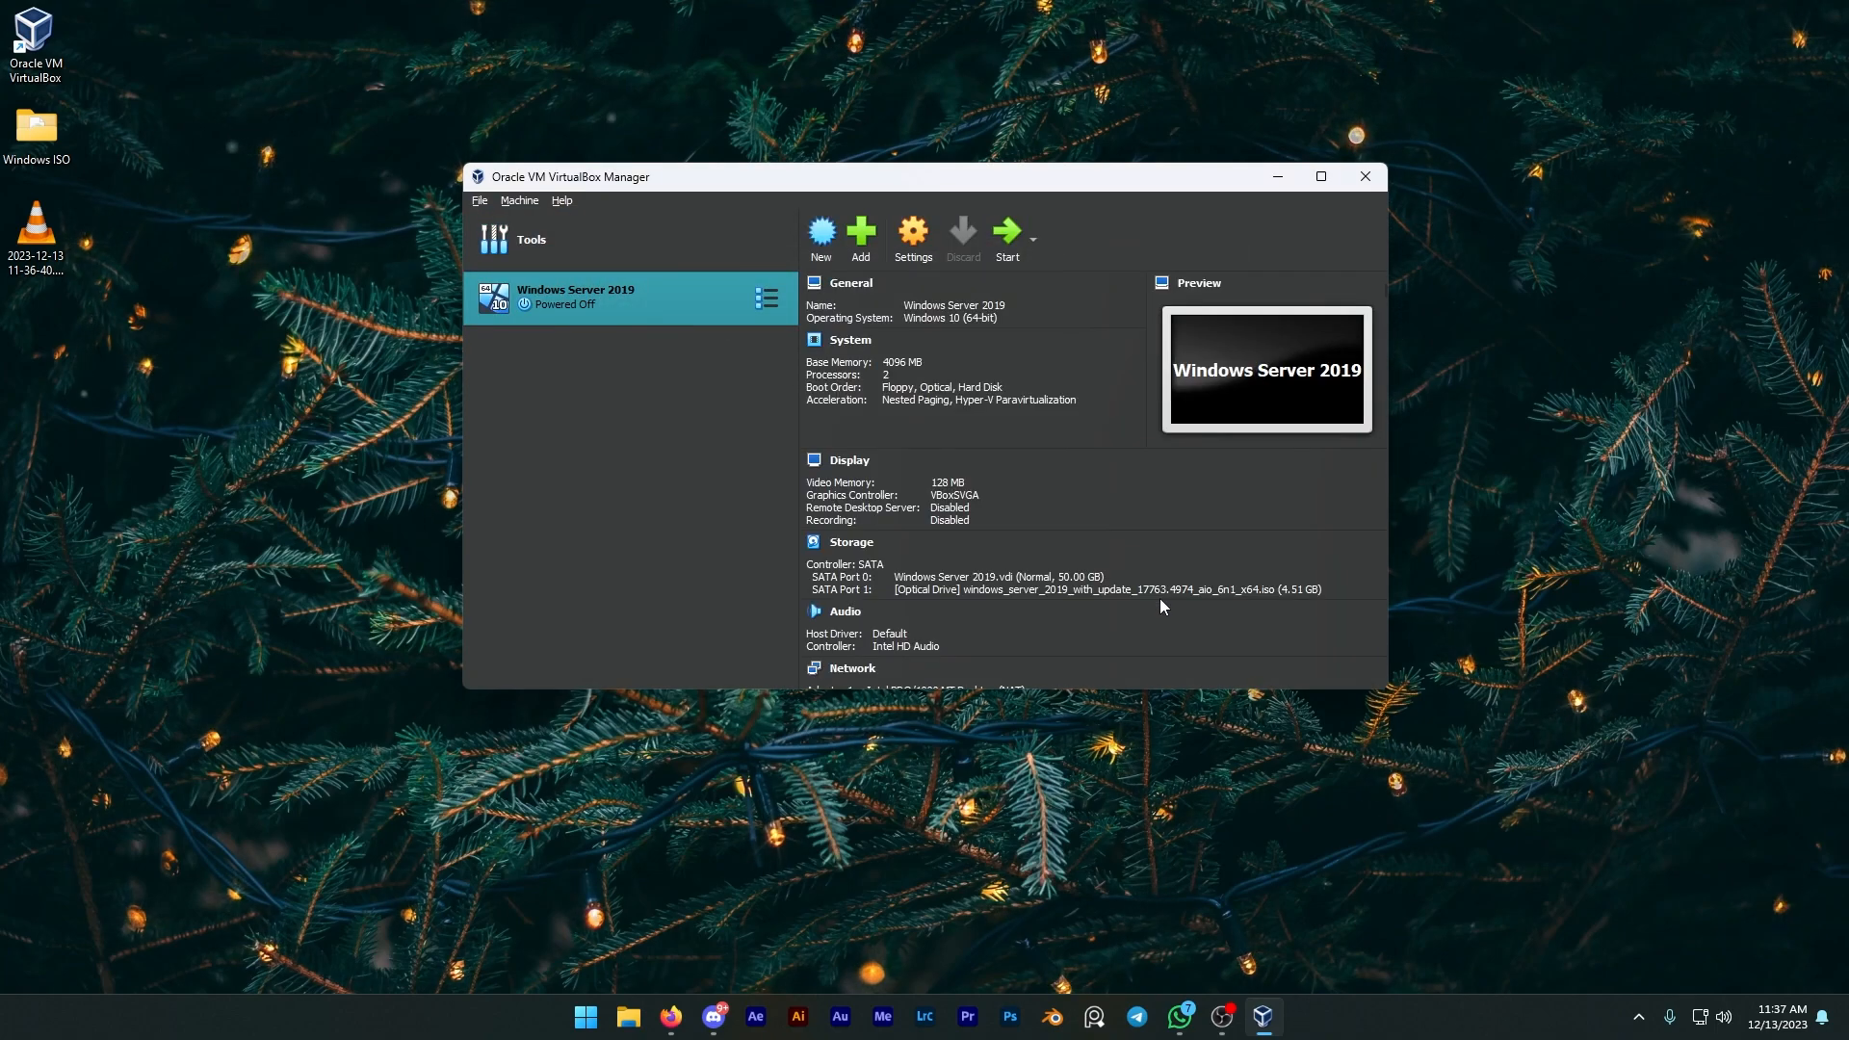
Step: Open the VM's network settings and attach Adapter 1 to the Host-only Adapter
click(911, 246)
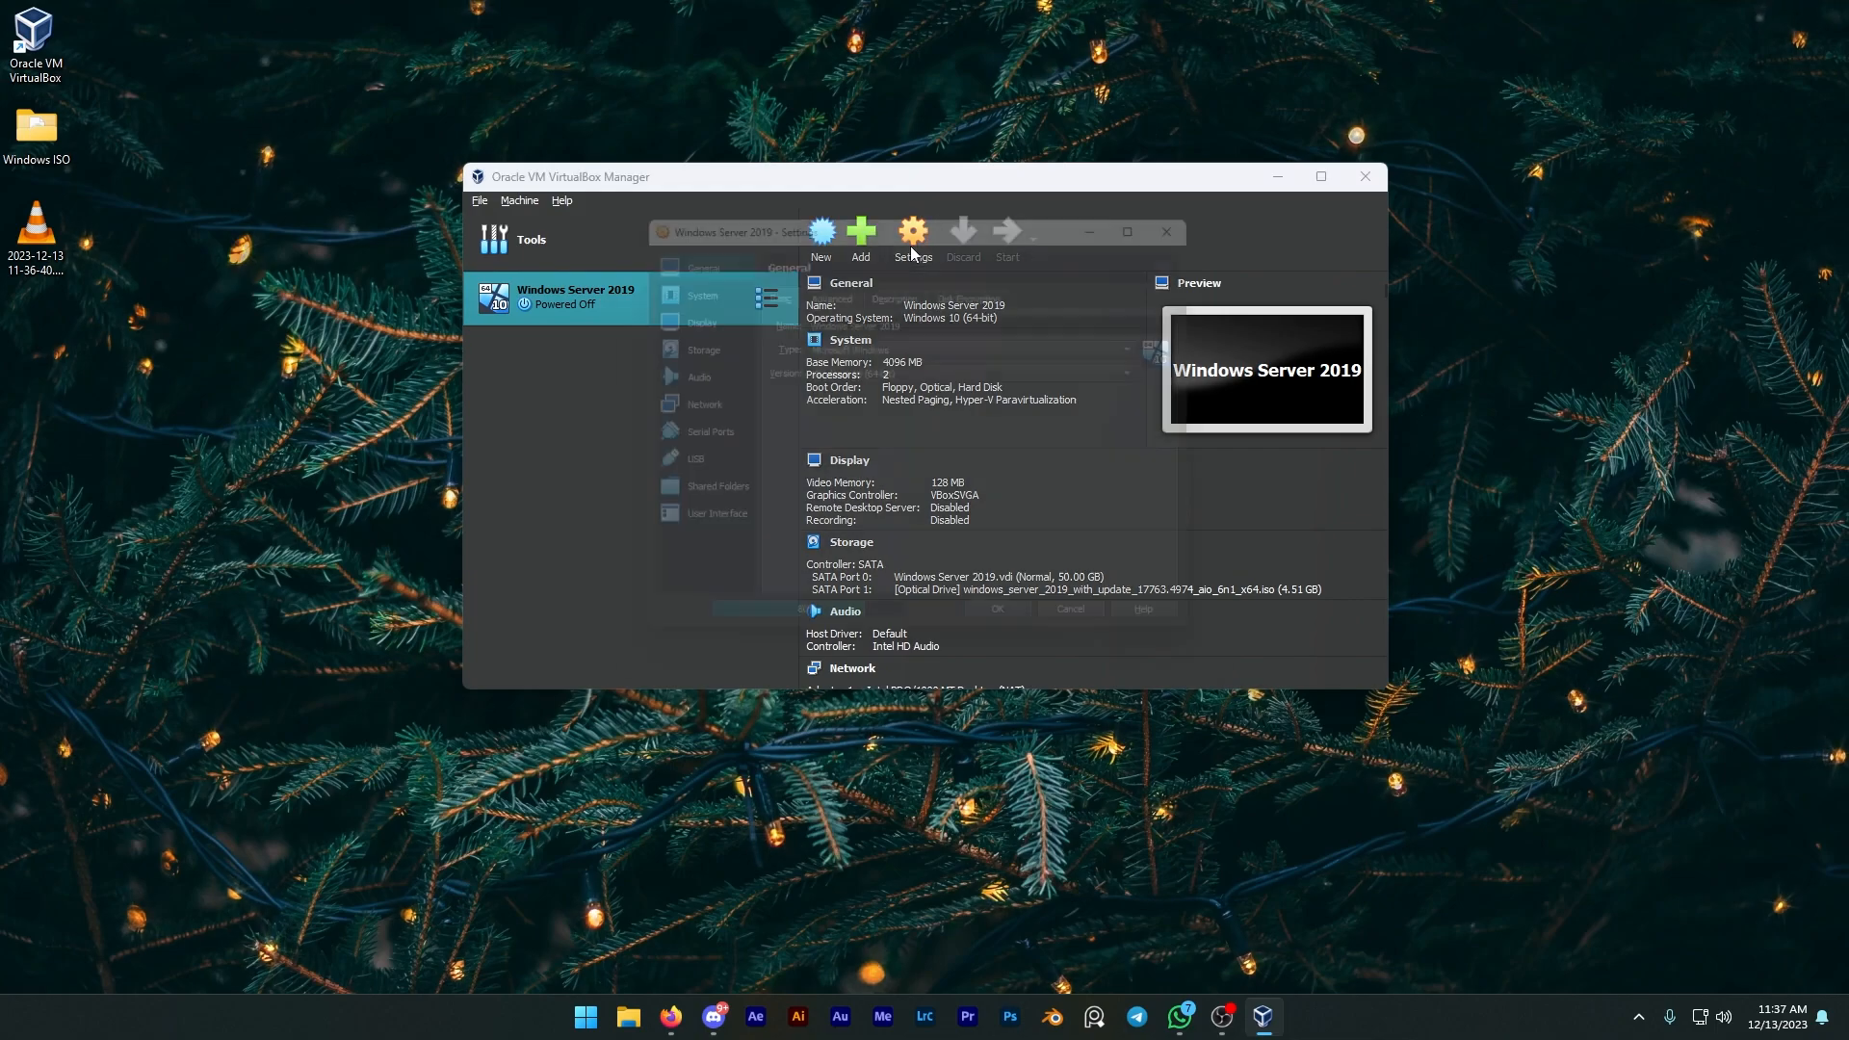
click(682, 404)
click(911, 341)
click(915, 400)
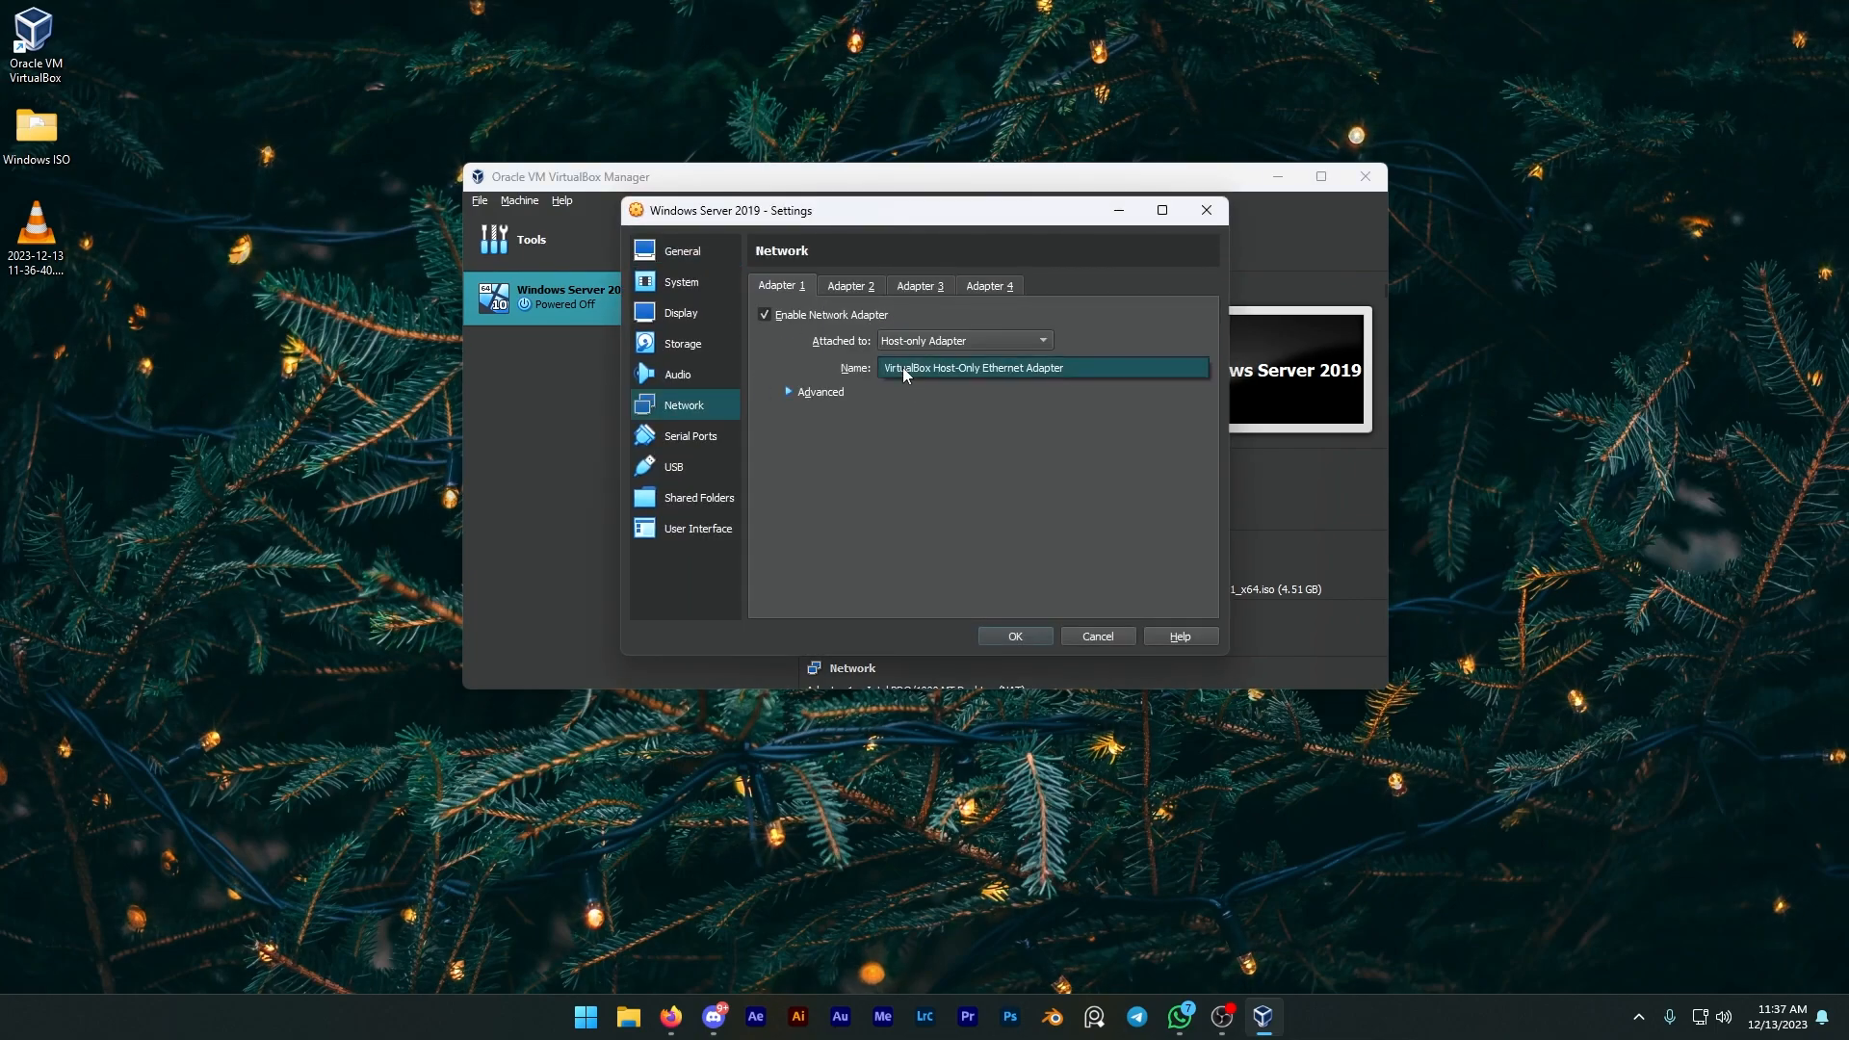
Step: Set the adapter's promiscuous mode to Allow All, keep Intel PRO/1000 MT Desktop as adapter type, and save
click(786, 393)
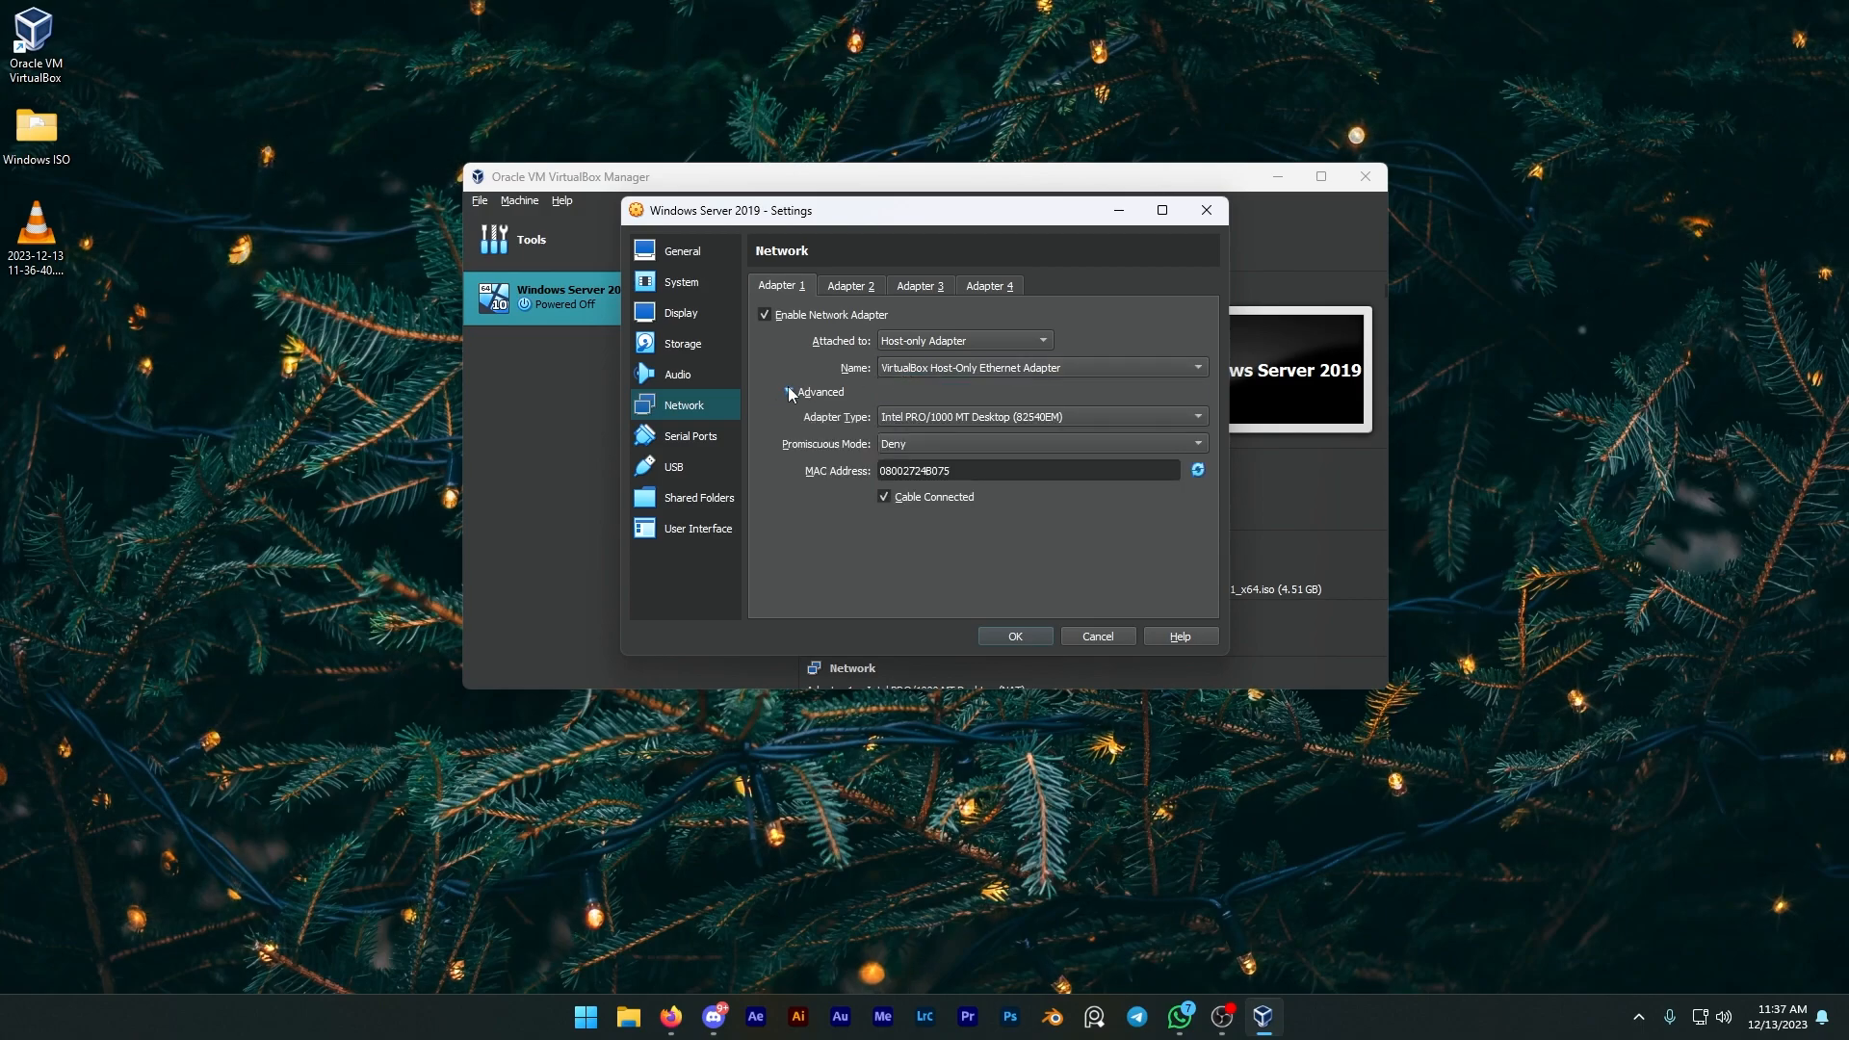
click(960, 439)
click(939, 486)
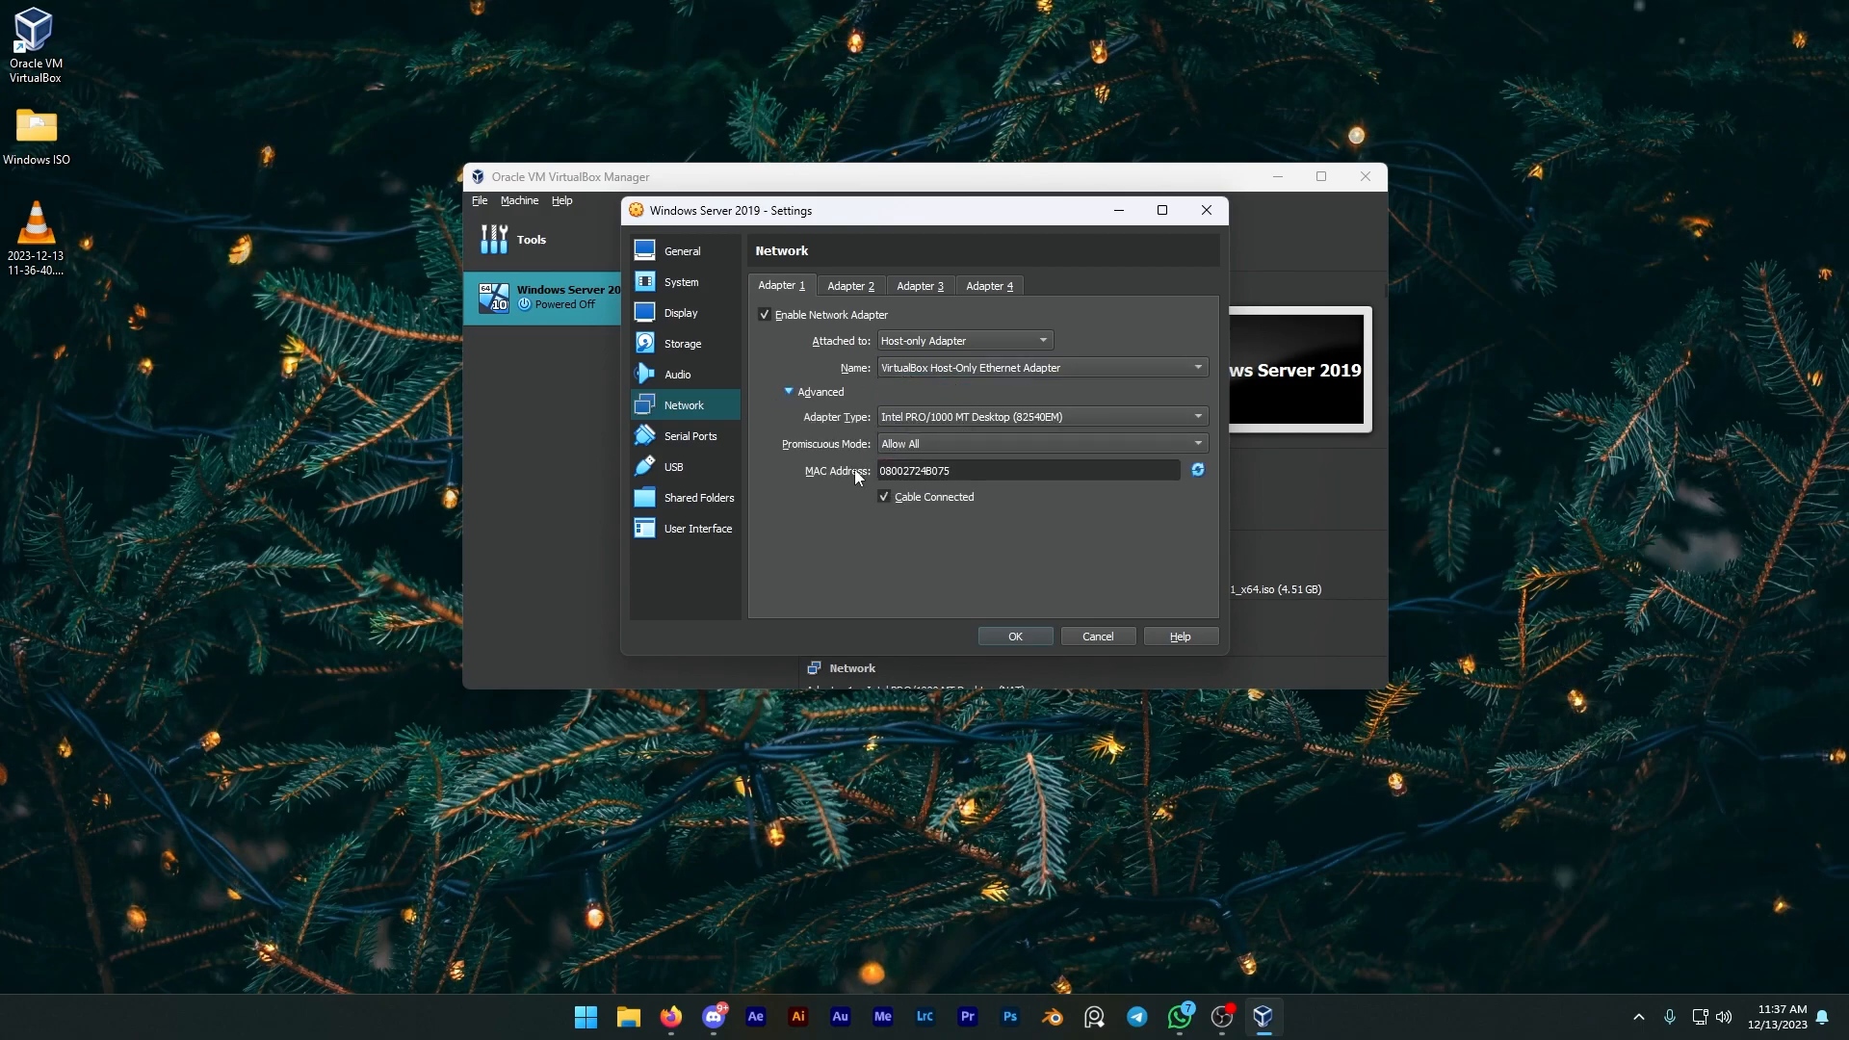
click(948, 416)
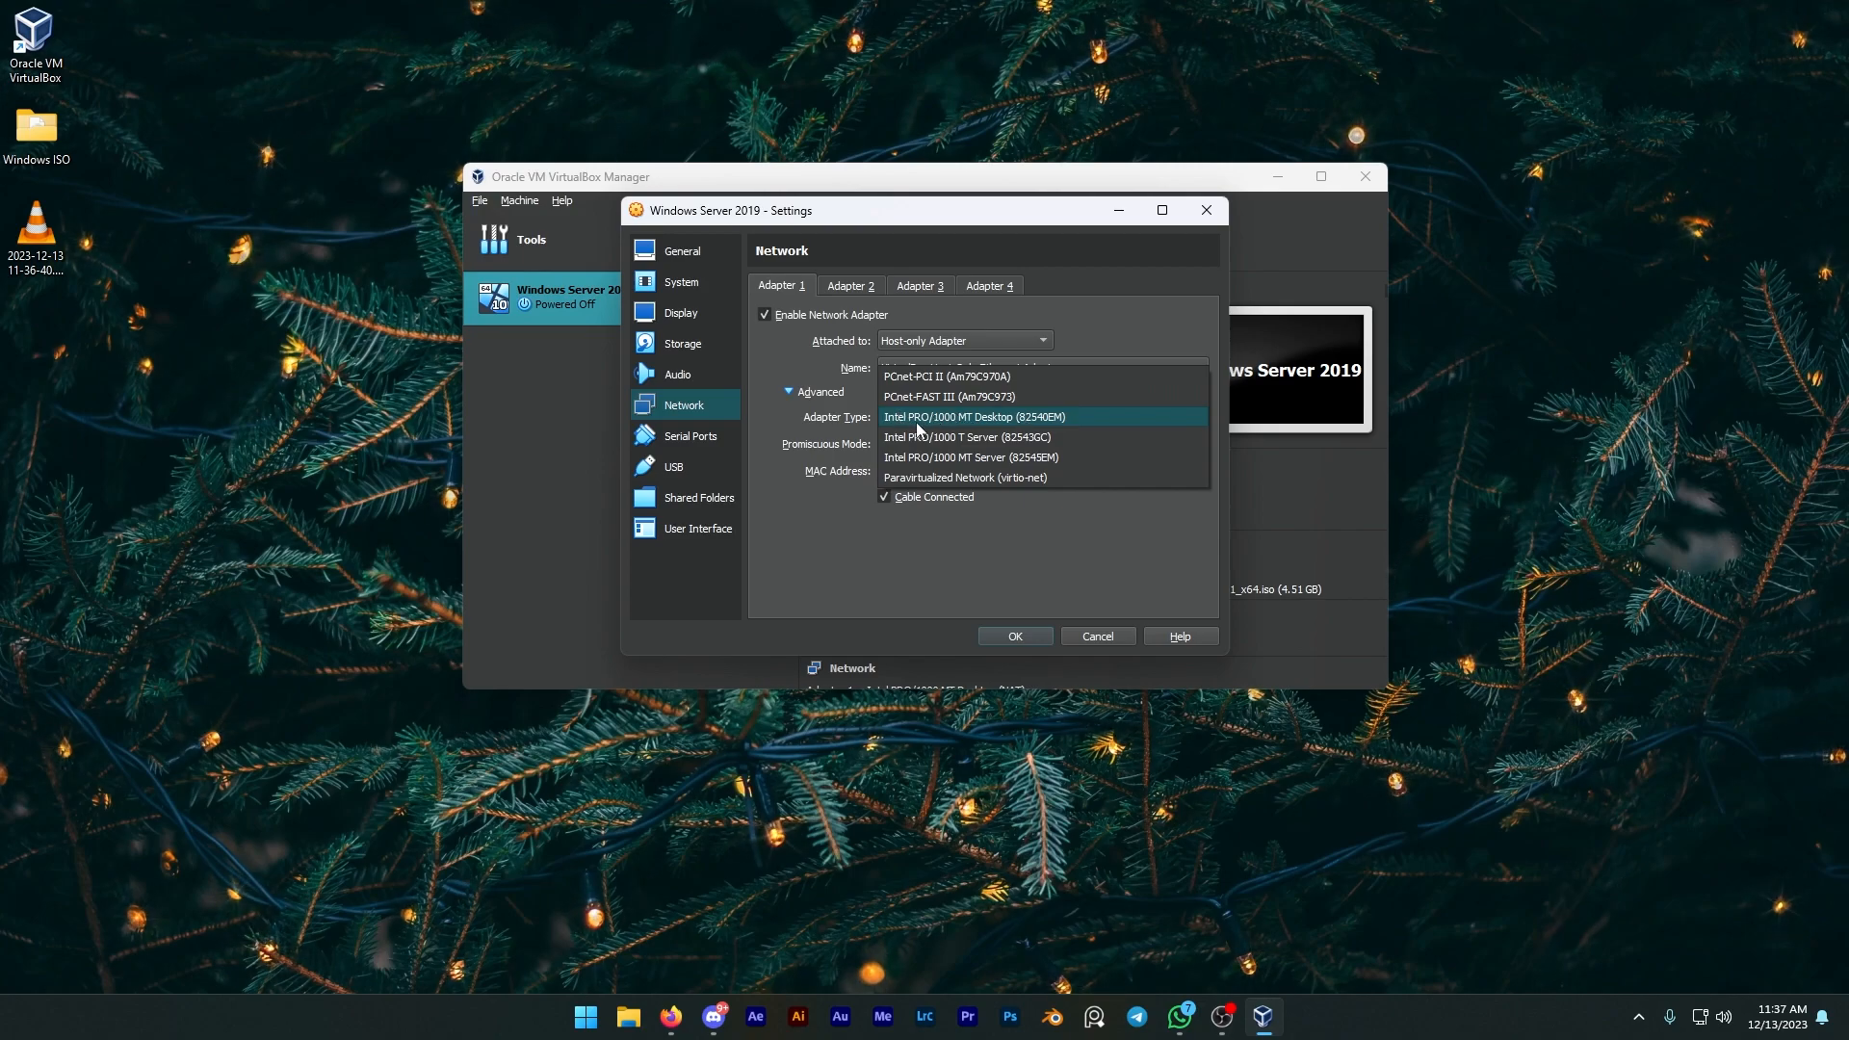
click(928, 414)
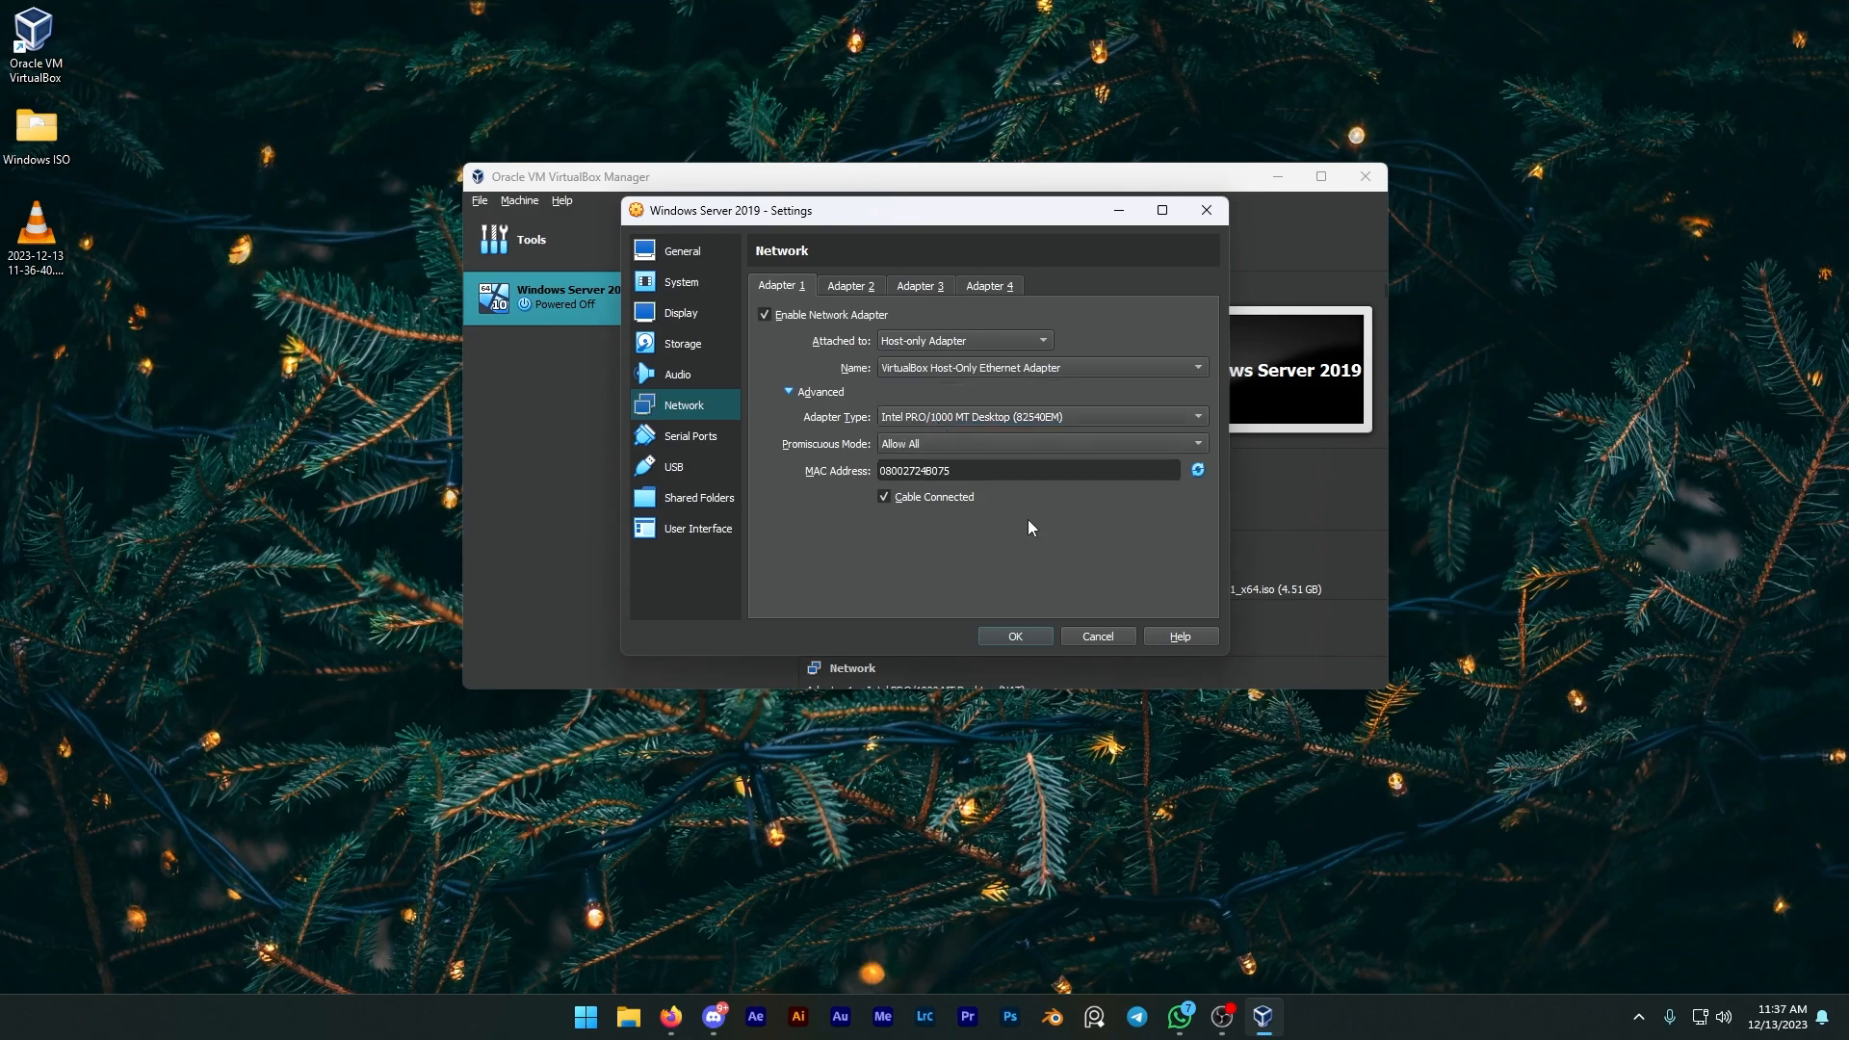
click(1002, 635)
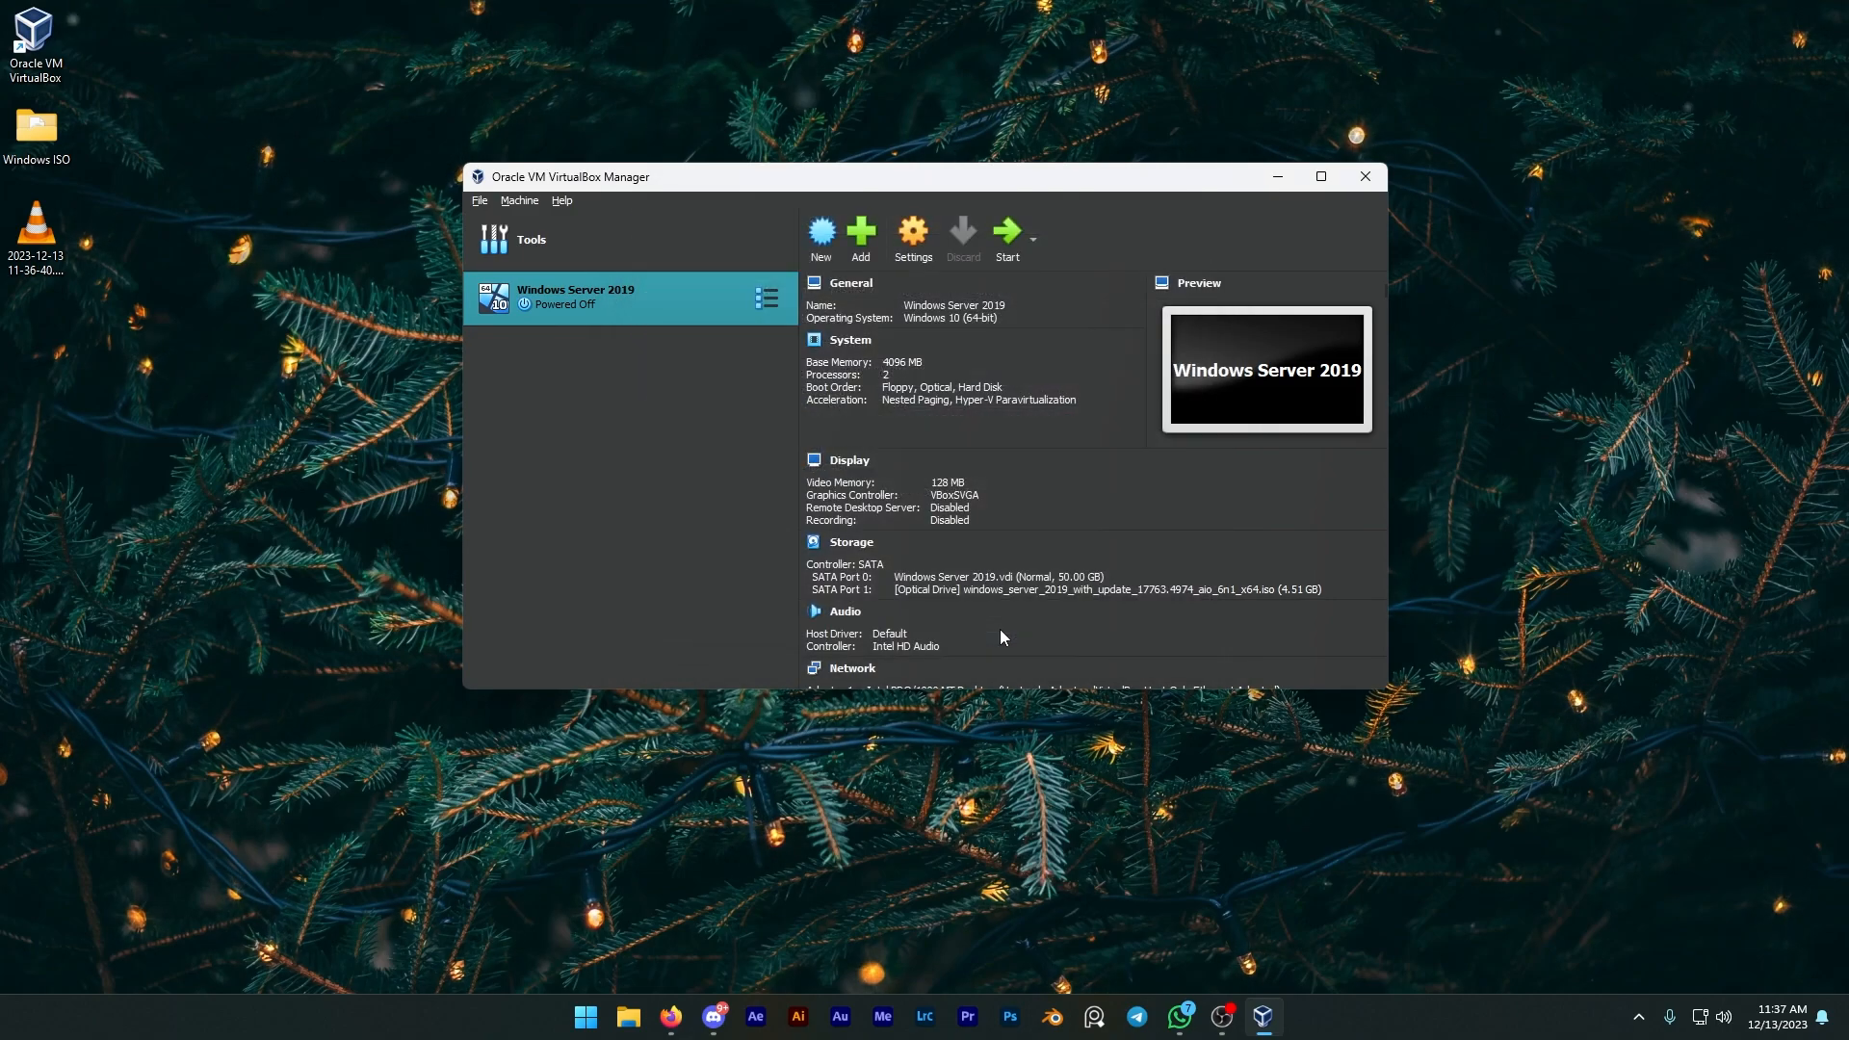
Step: Start the VM, maximize its window, and choose English as the setup language
click(1007, 253)
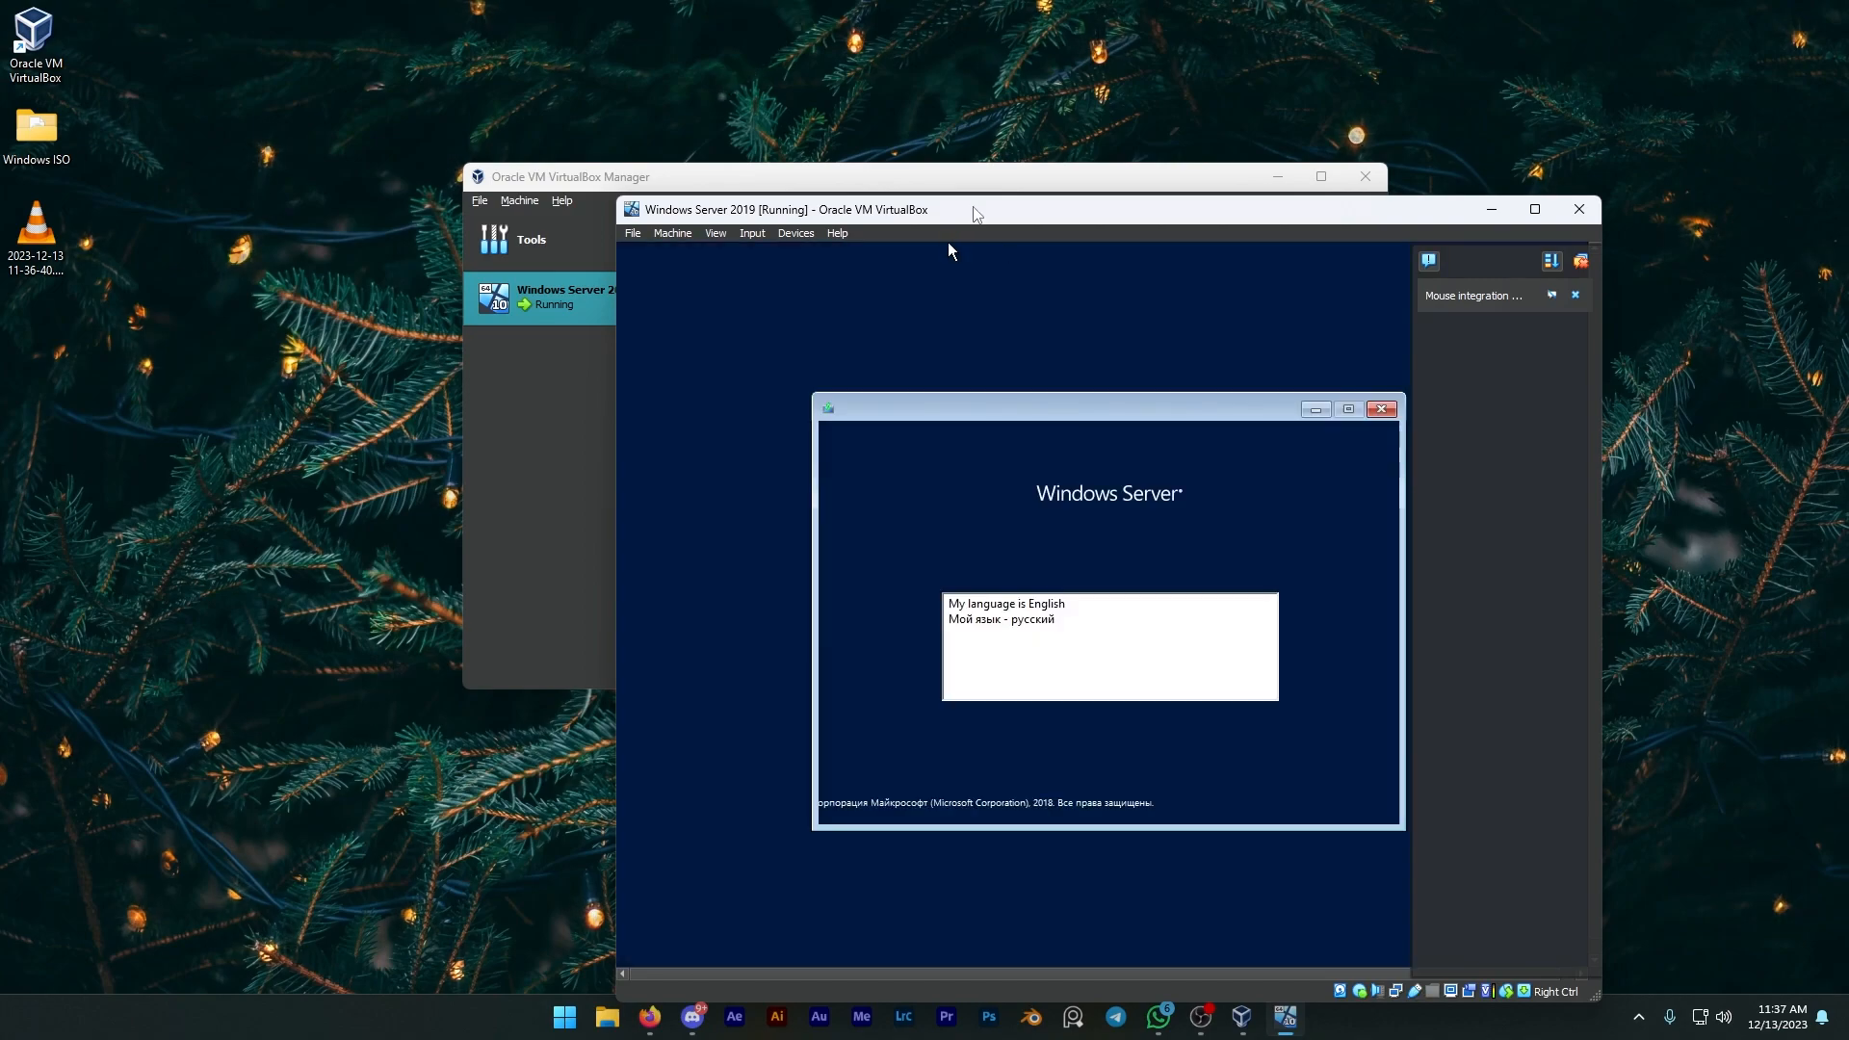
drag(976, 214, 834, 0)
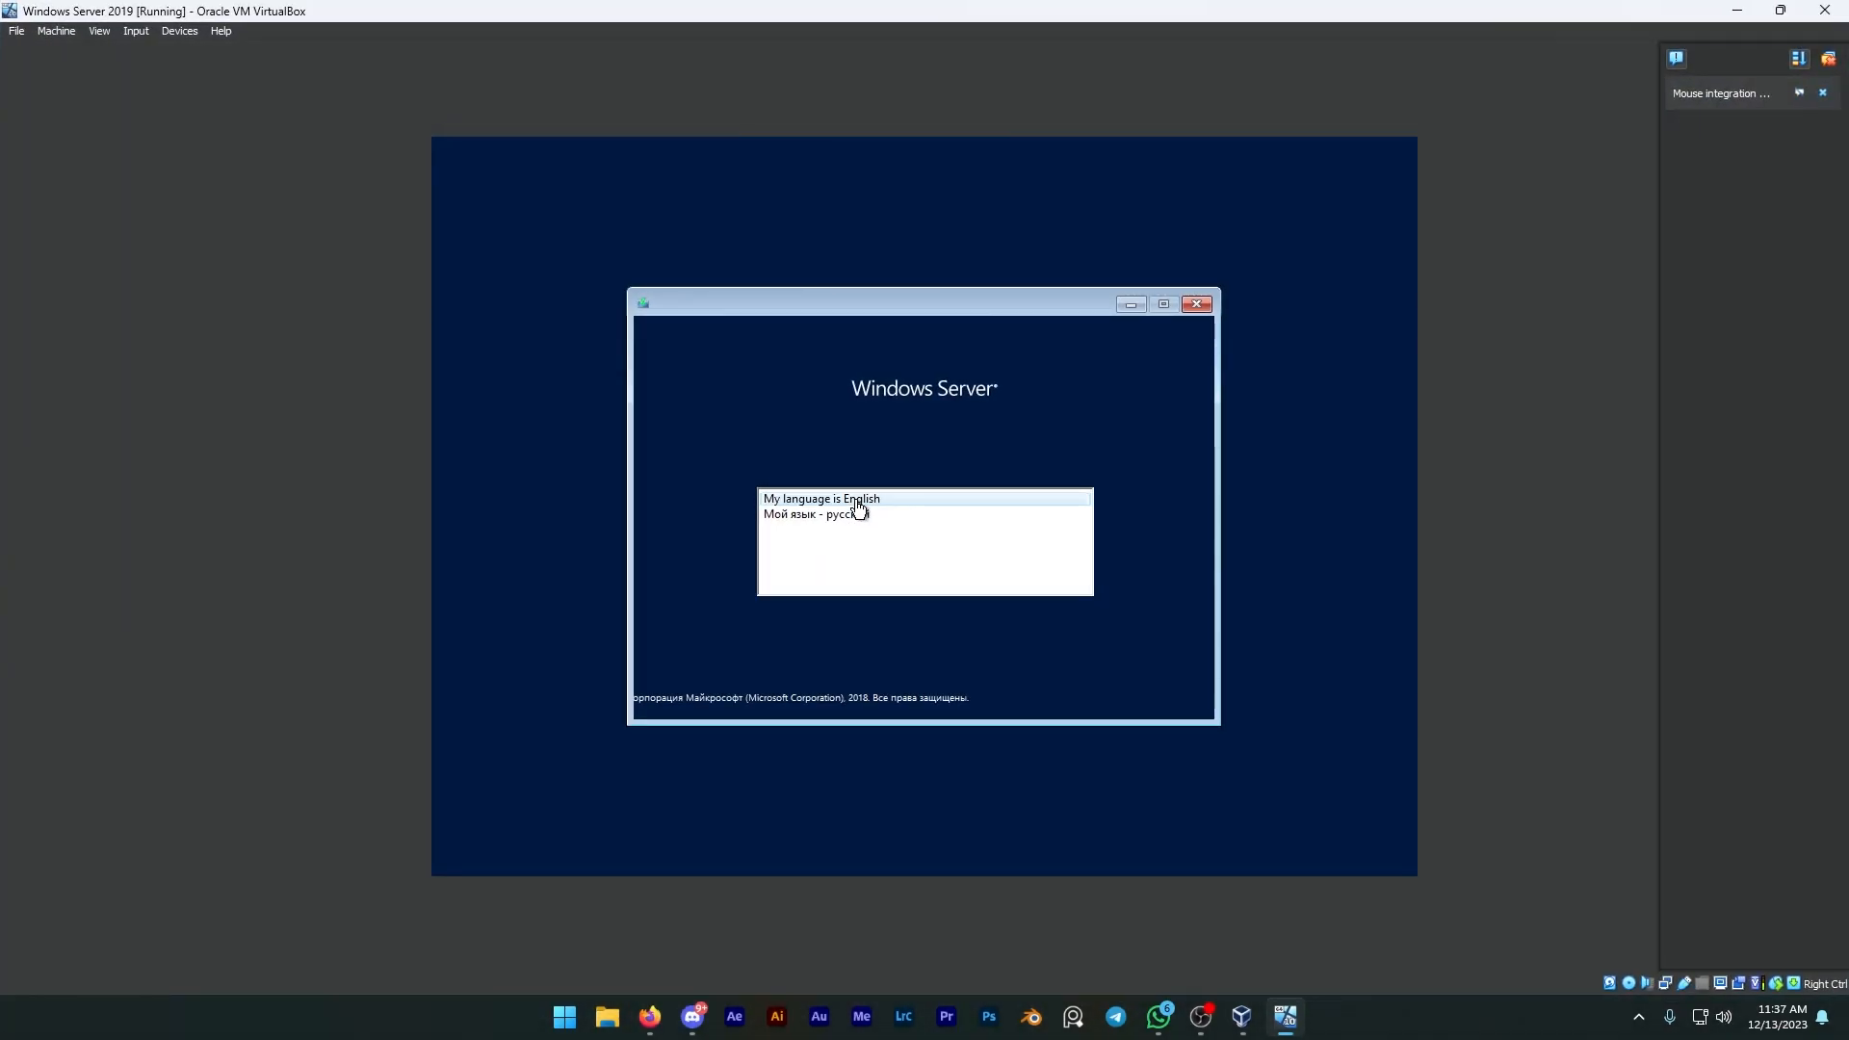
click(857, 500)
click(1170, 668)
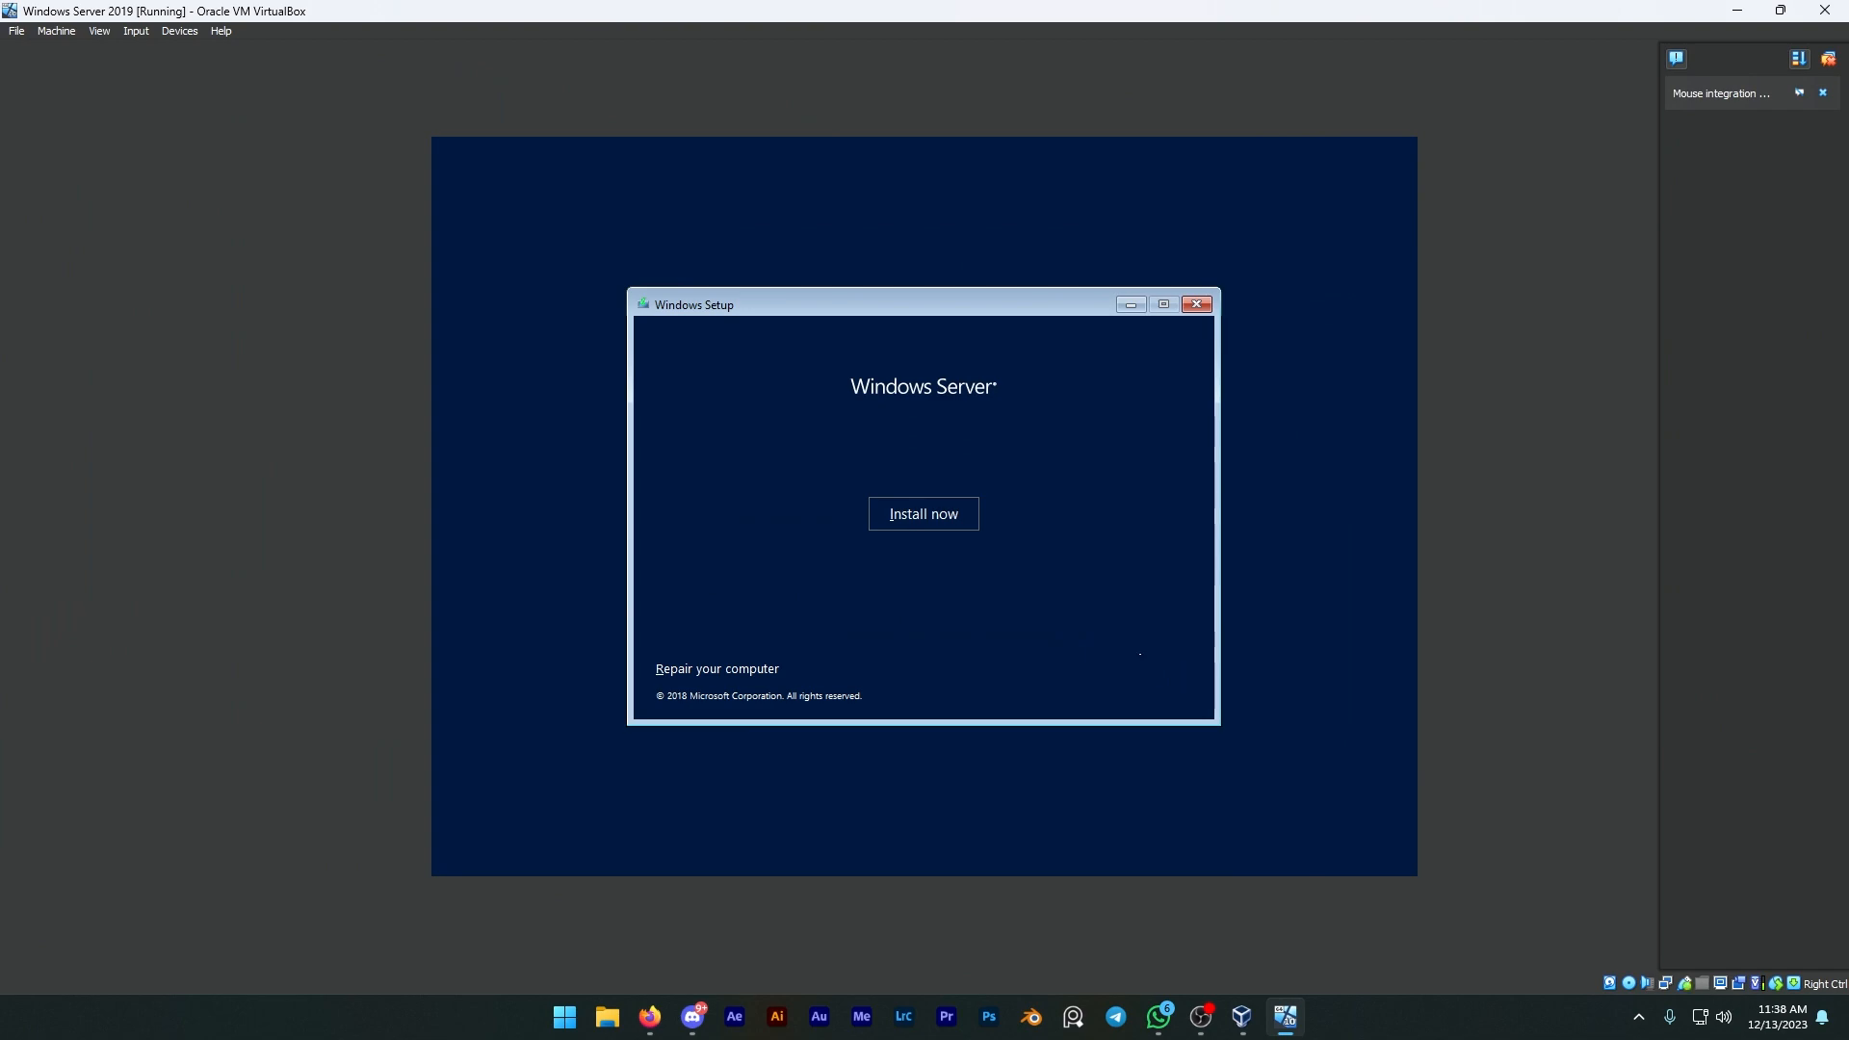
Step: Begin installation and select Windows Server 2019 Standard (Desktop Experience) as the operating system
click(940, 516)
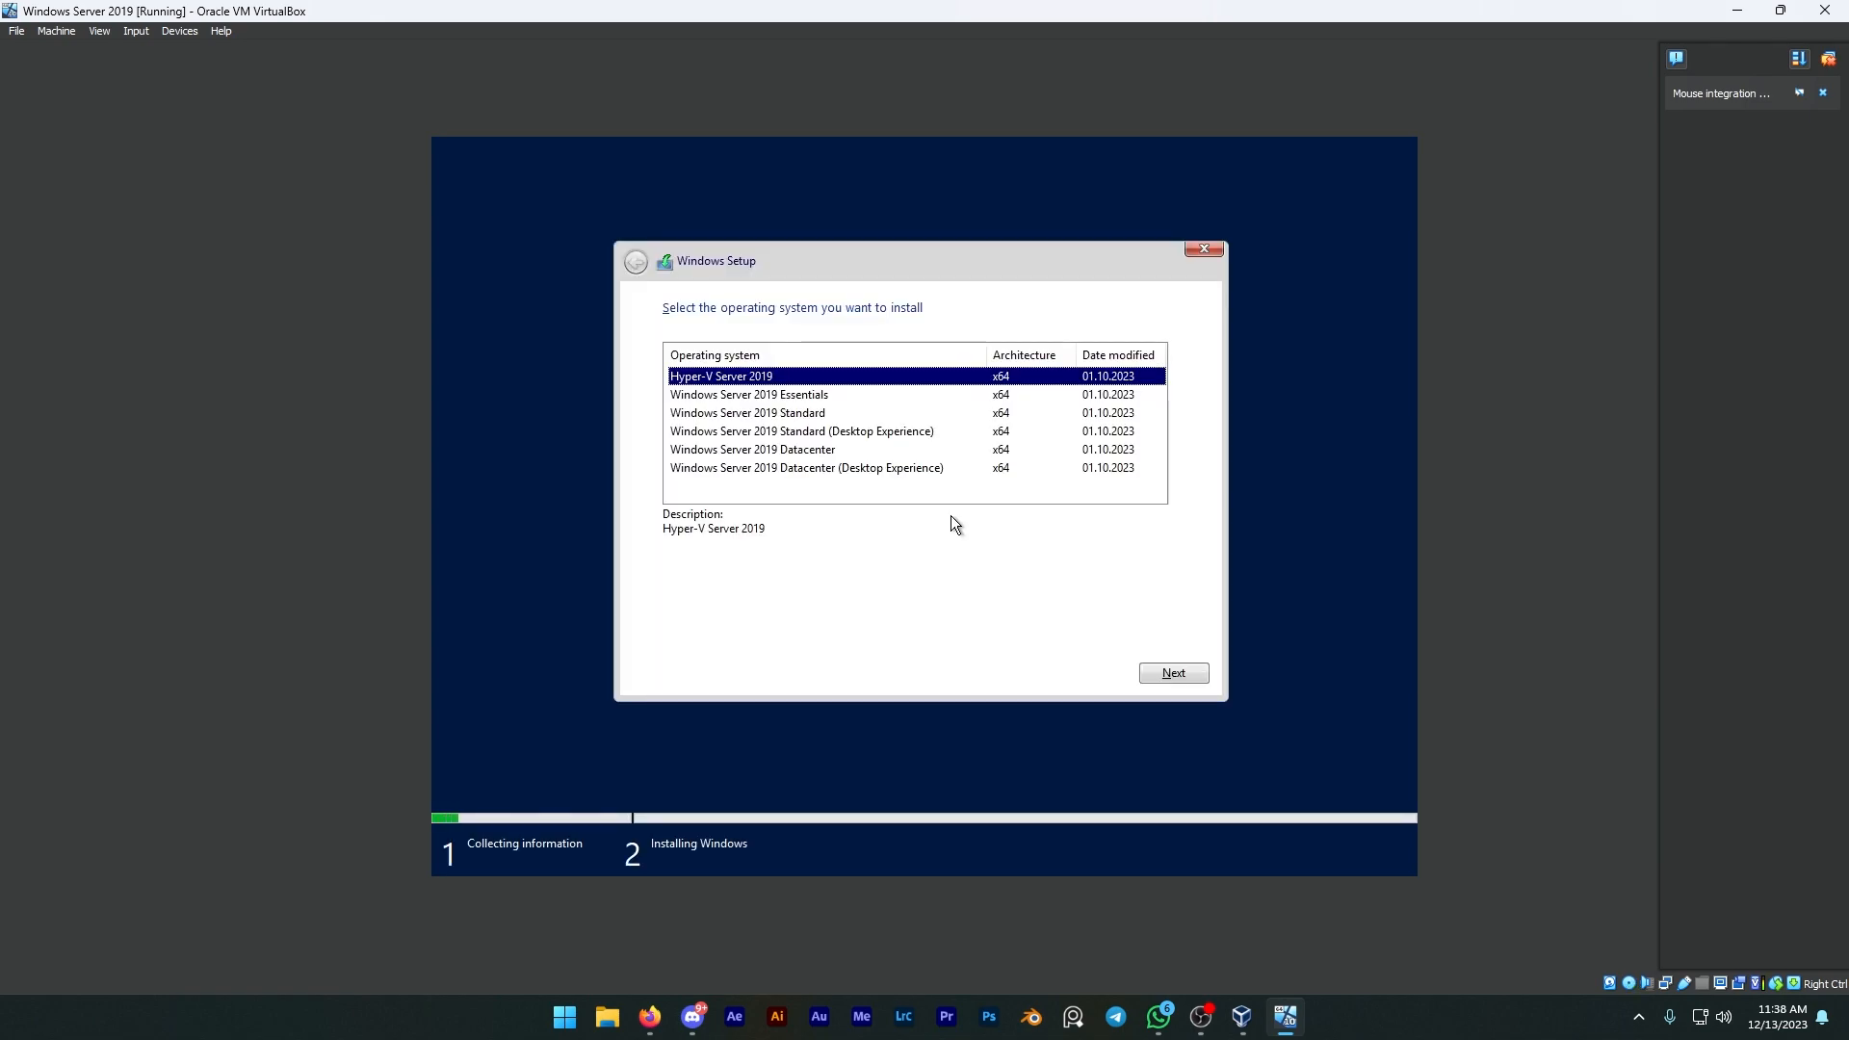
click(892, 436)
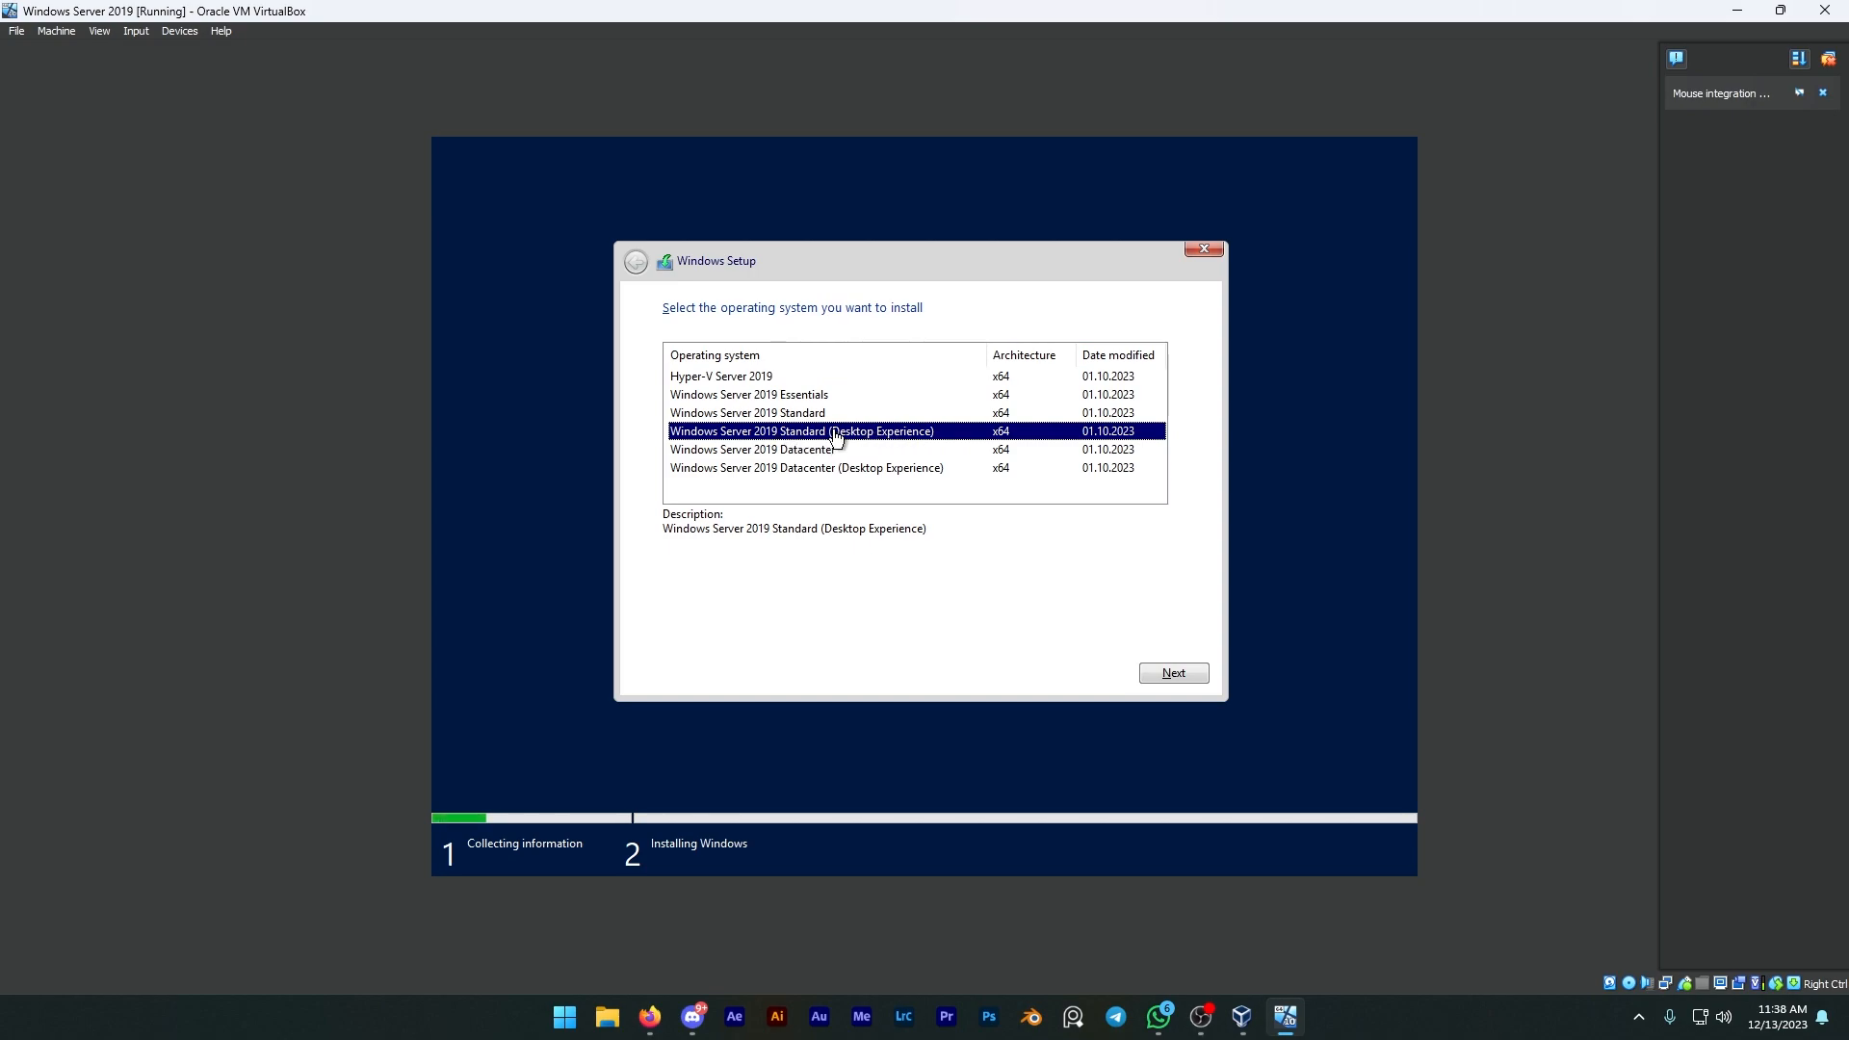
click(1166, 675)
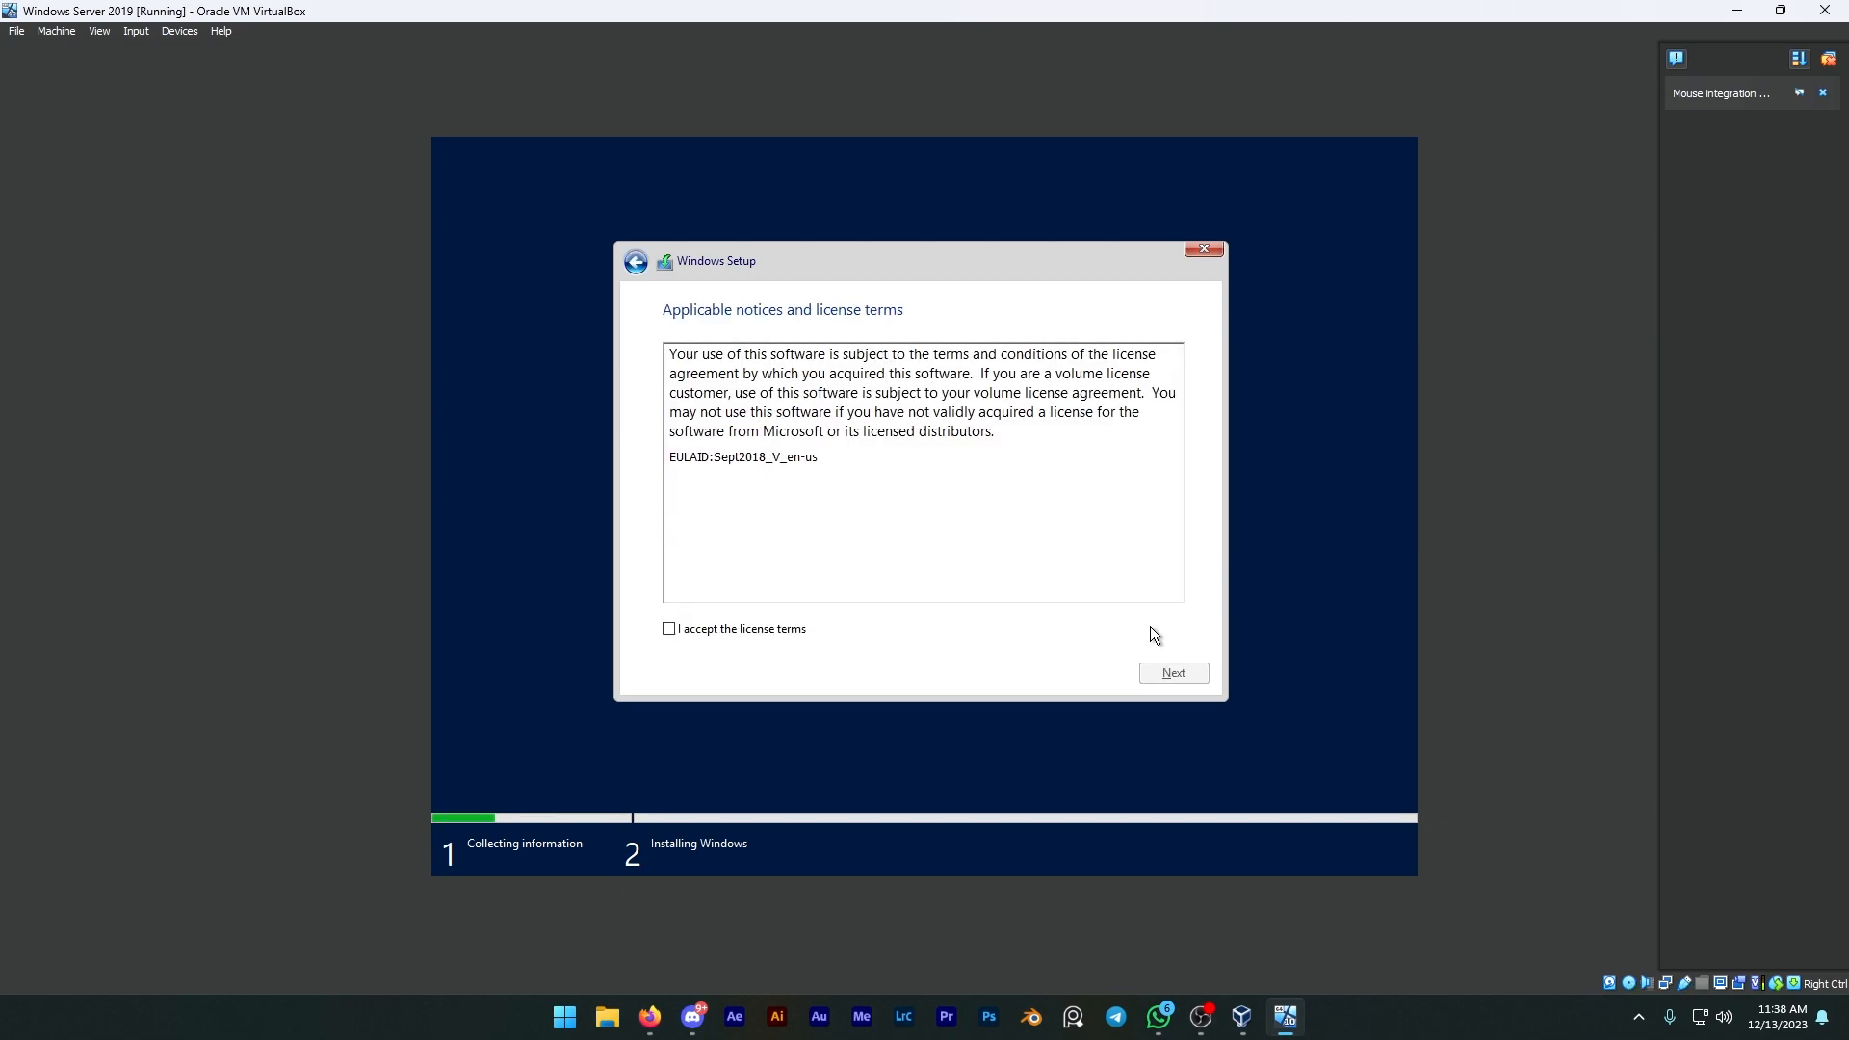
Step: Accept the license terms and choose the Custom: Install Windows only (advanced) installation
click(801, 628)
click(1174, 672)
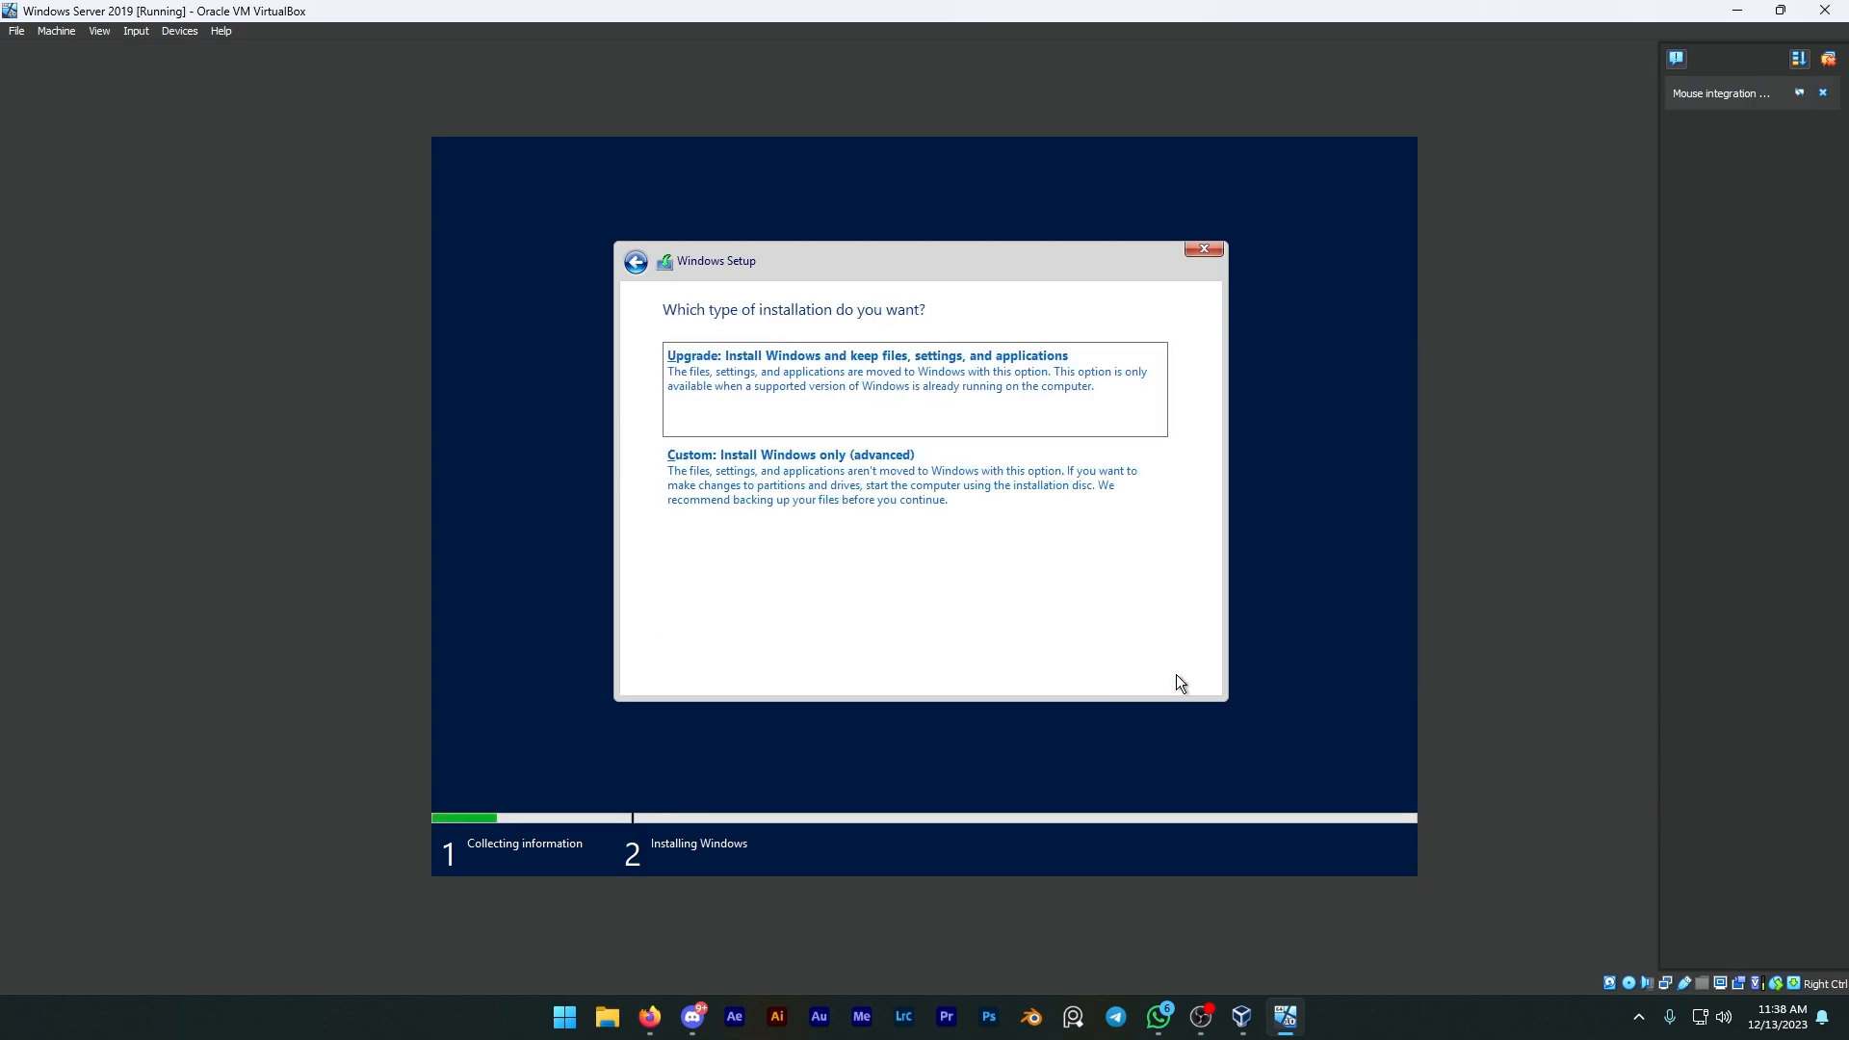
click(1021, 497)
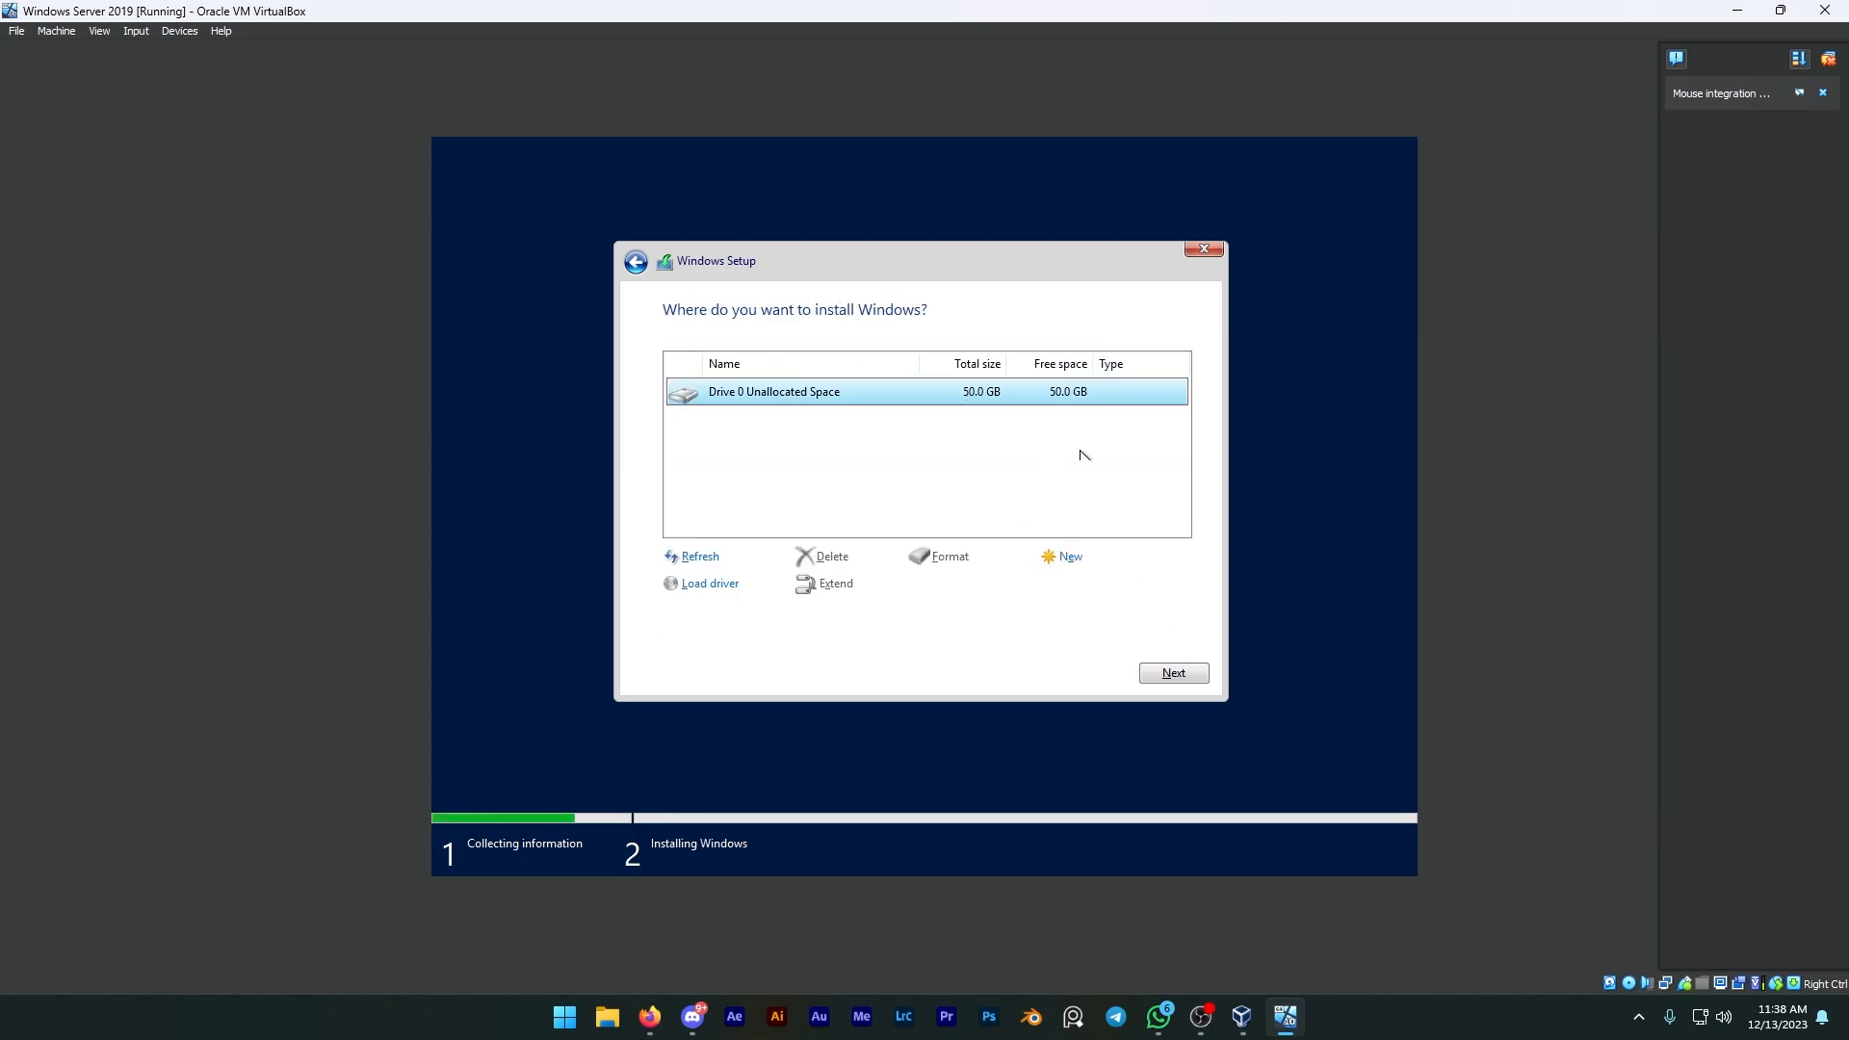
Step: Create a new partition on Drive 0's unallocated space and install Windows on Partition 2
click(1066, 557)
click(1103, 582)
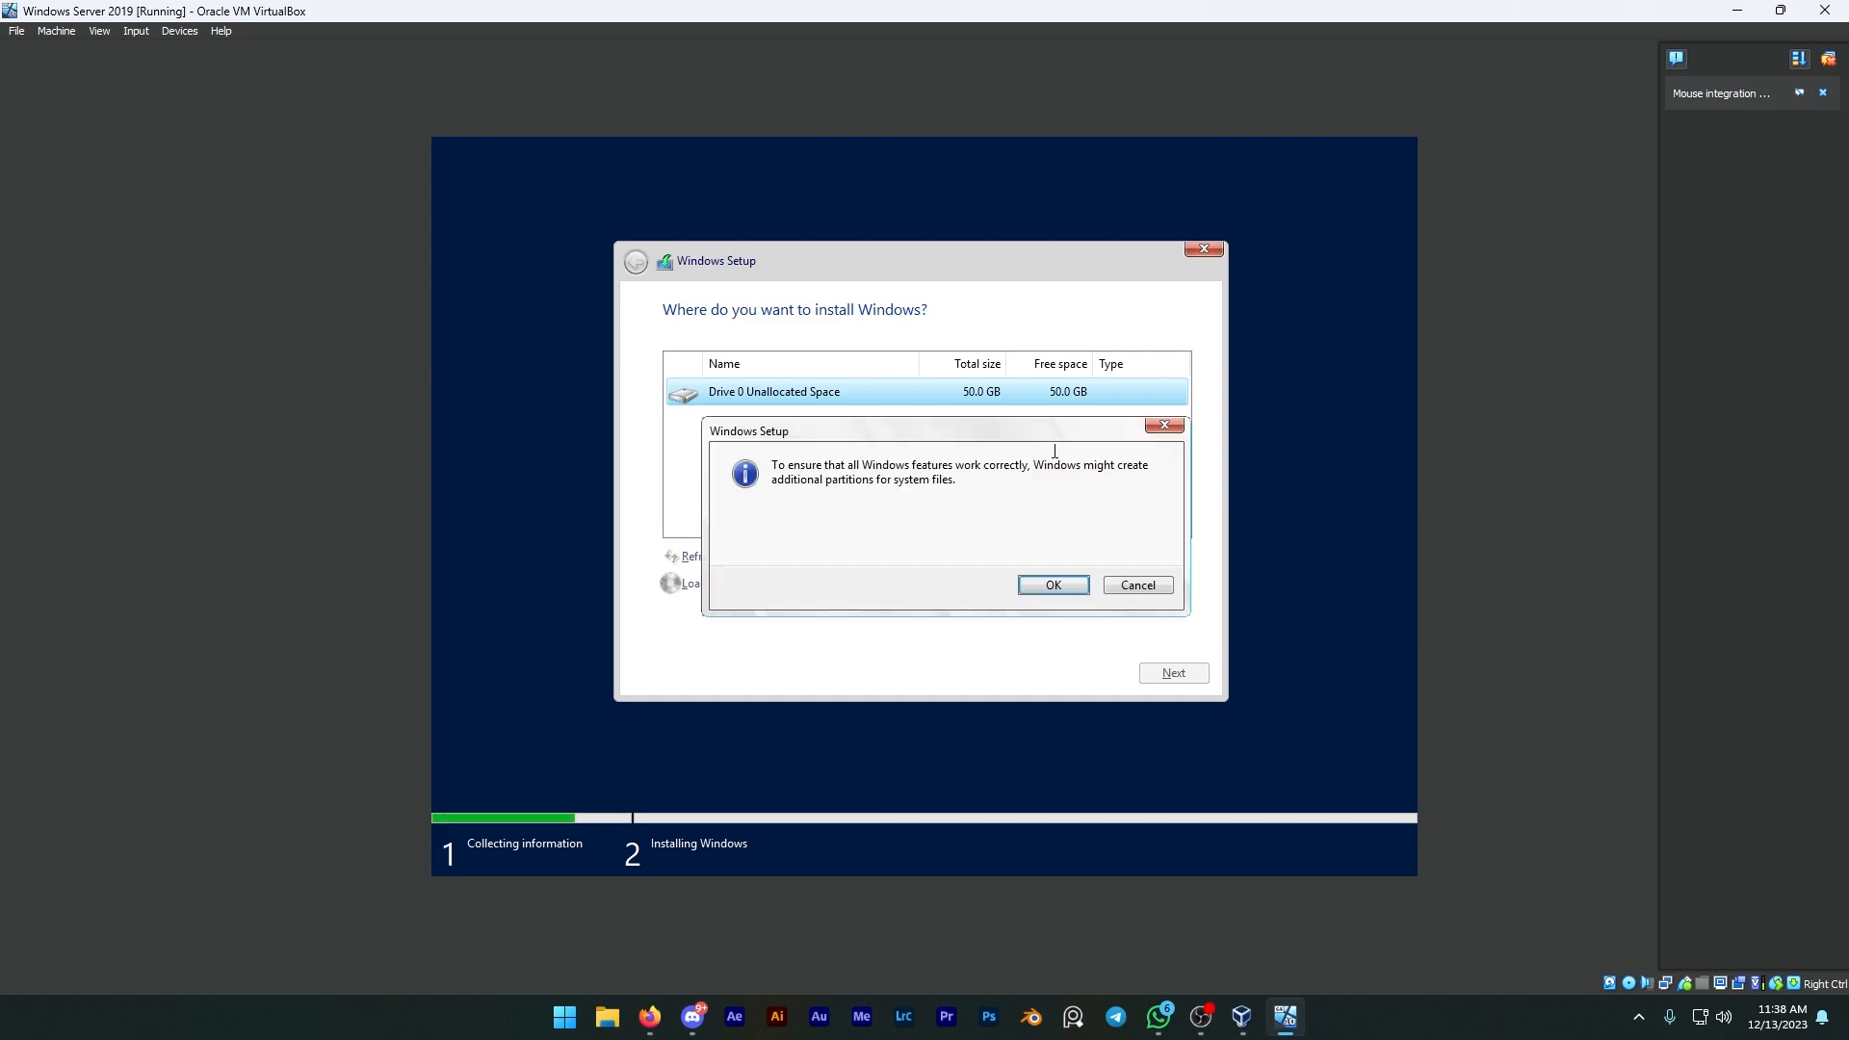
click(1055, 579)
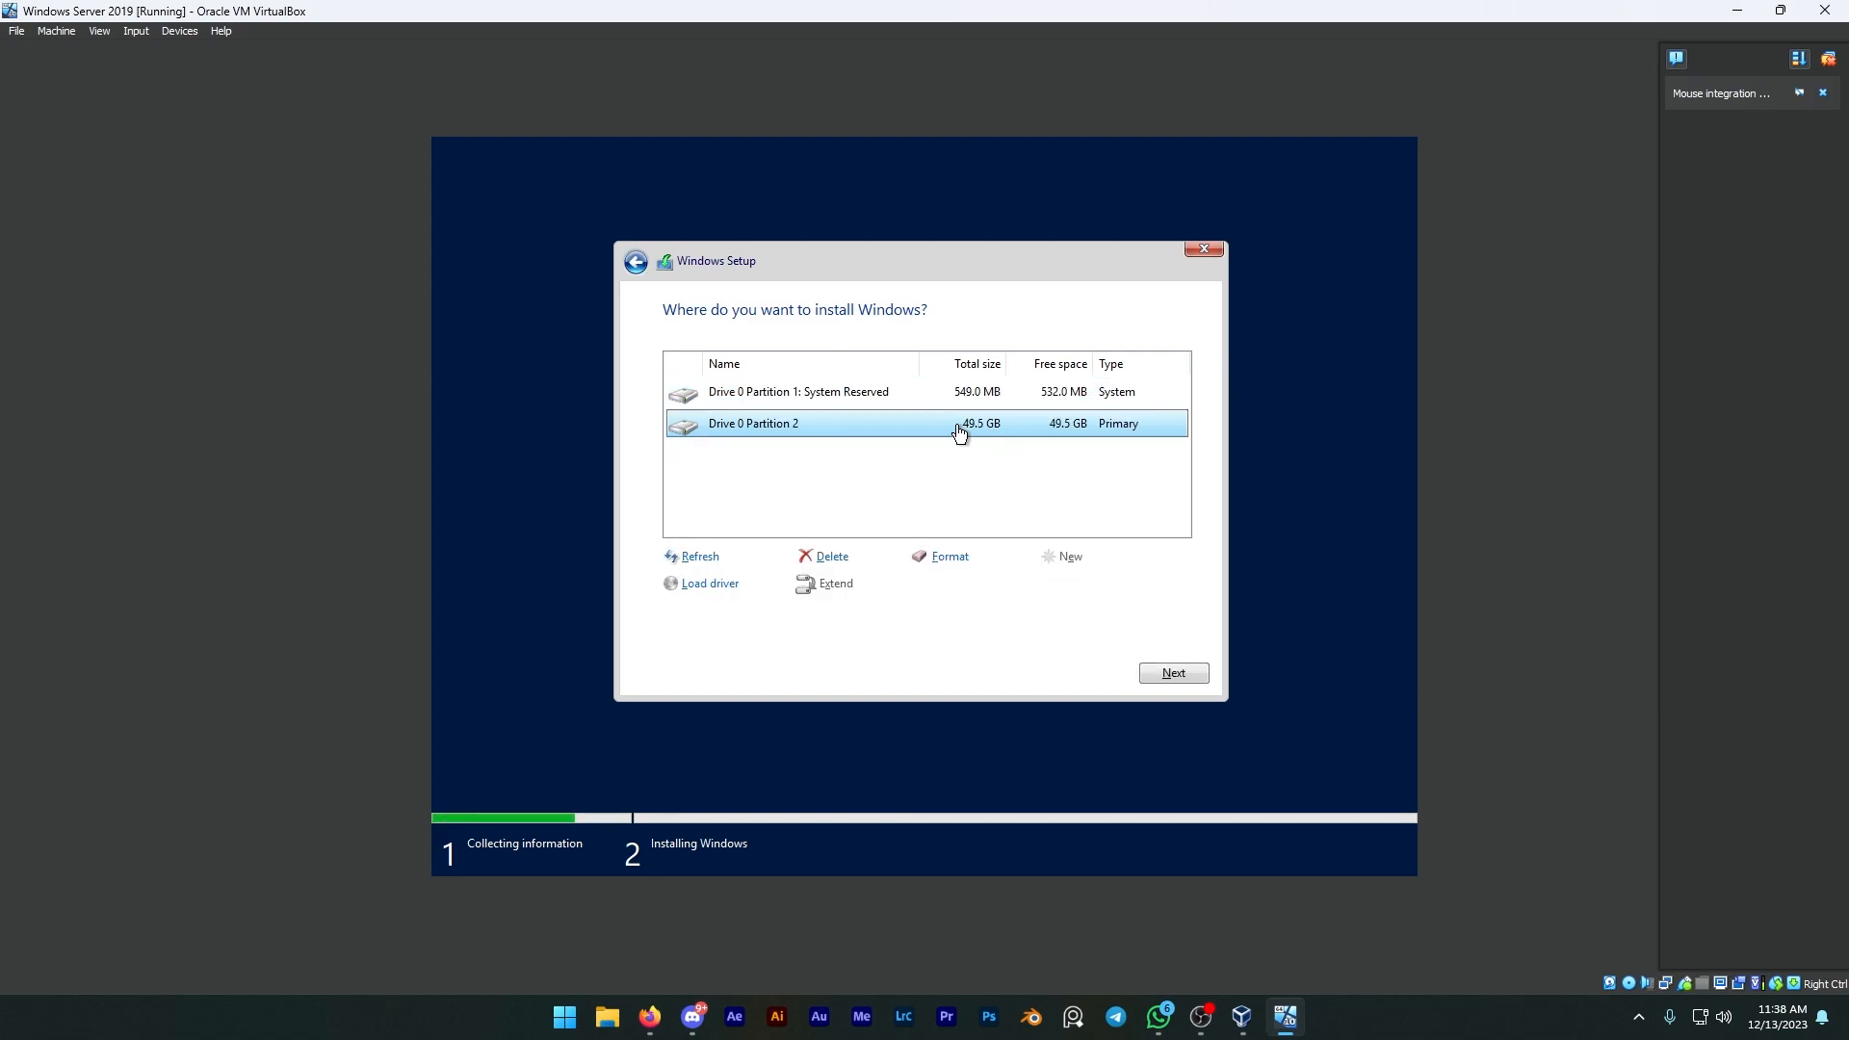
click(1171, 669)
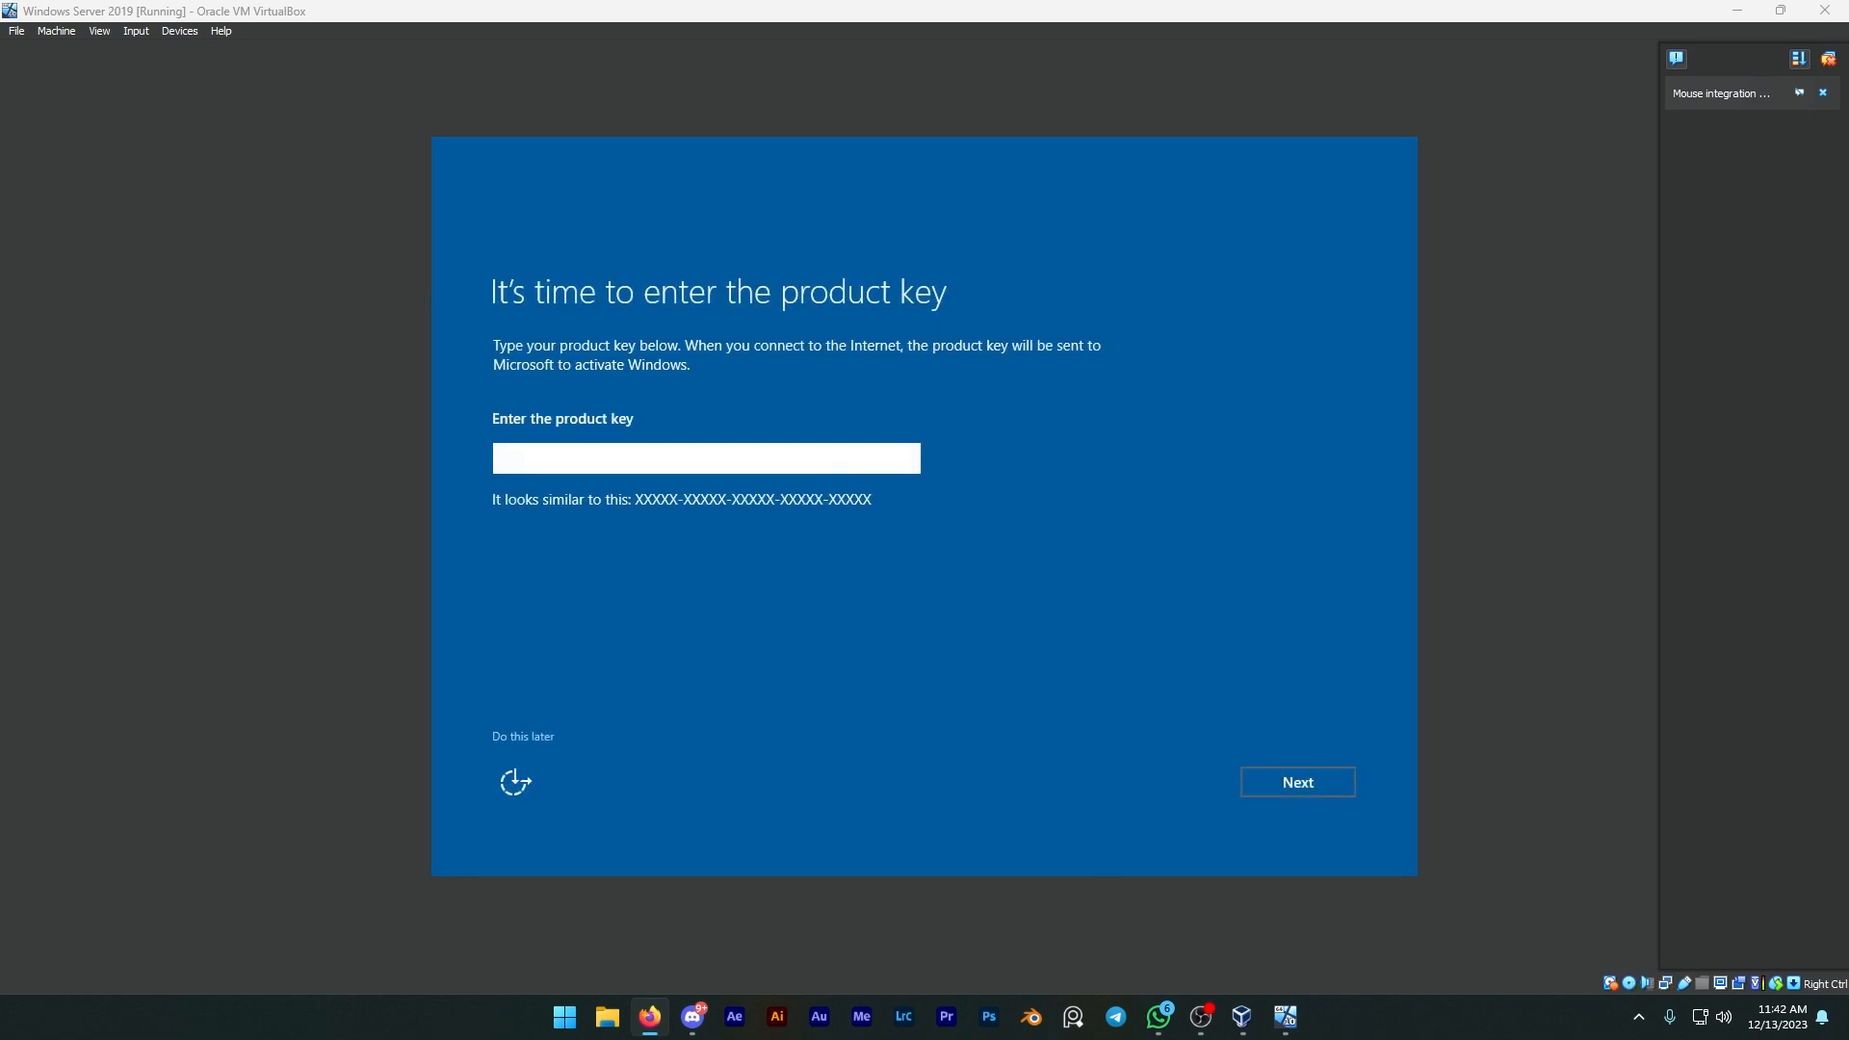
Step: Skip the product key, enter and confirm the administrator account password, and finish
click(510, 736)
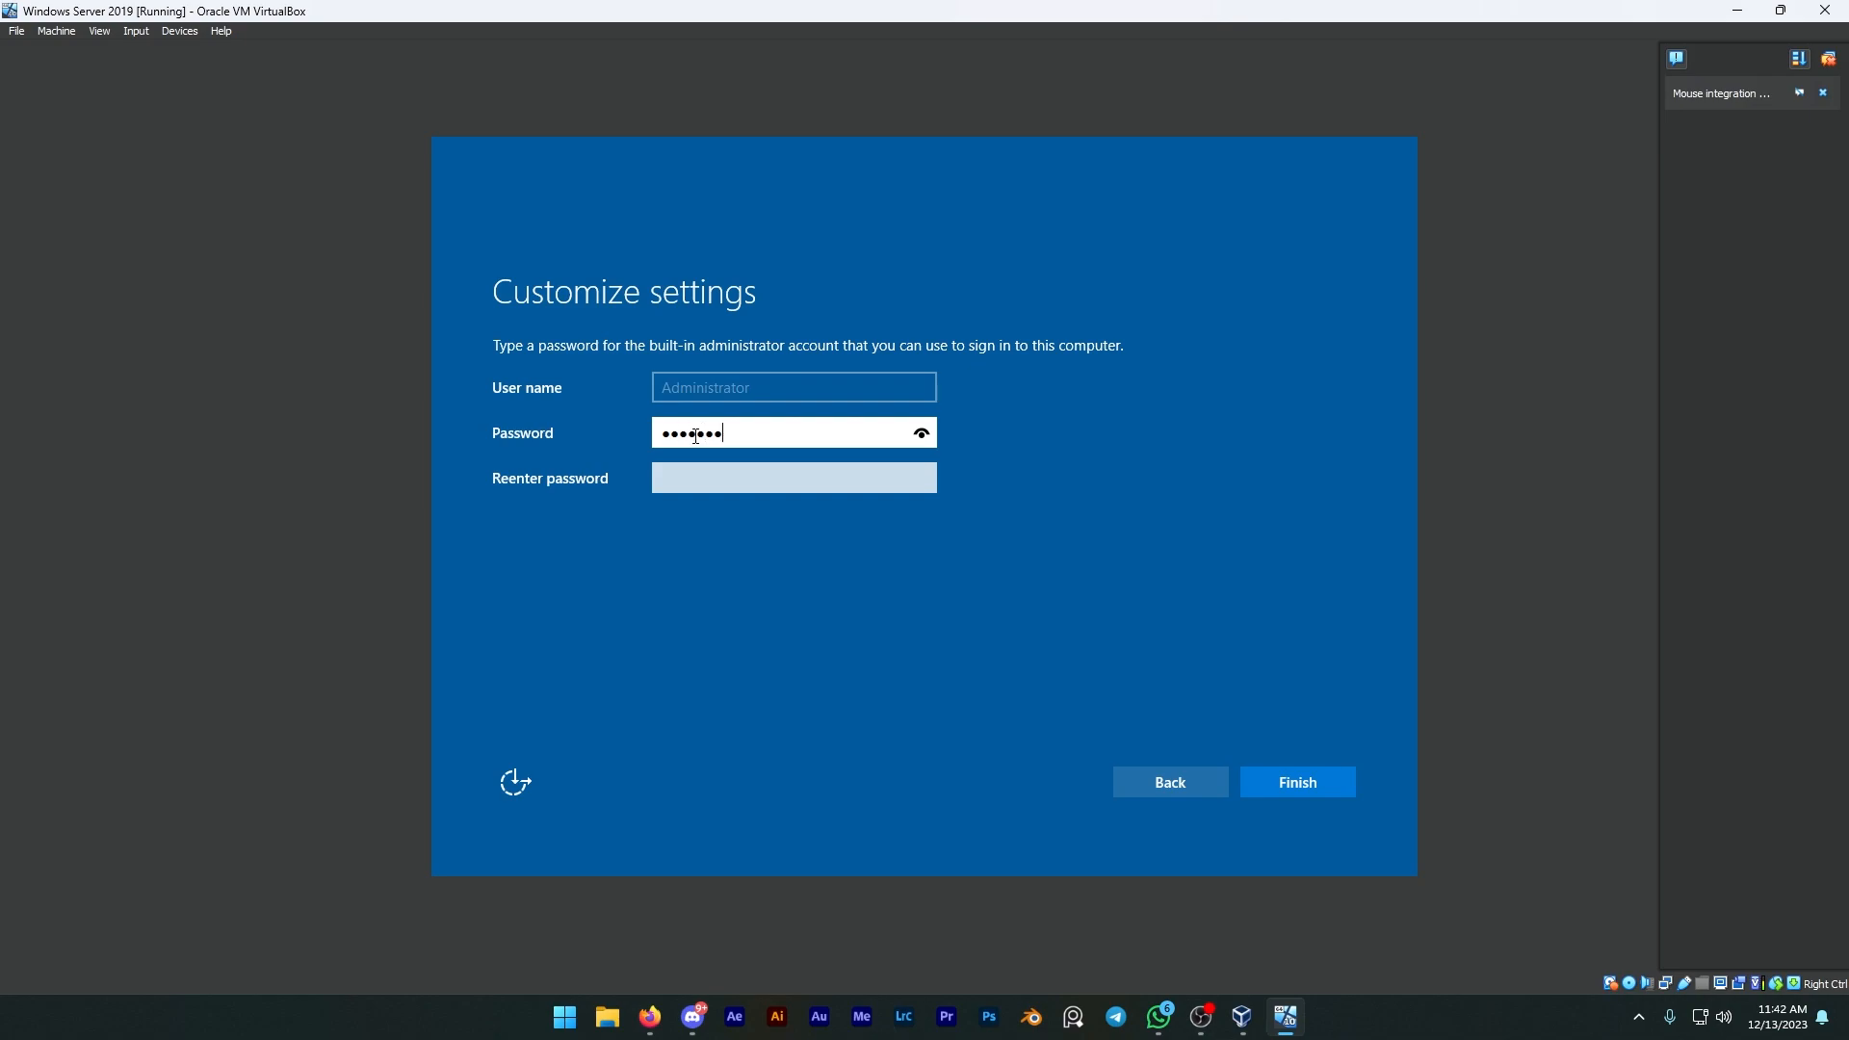
click(767, 477)
text(P)
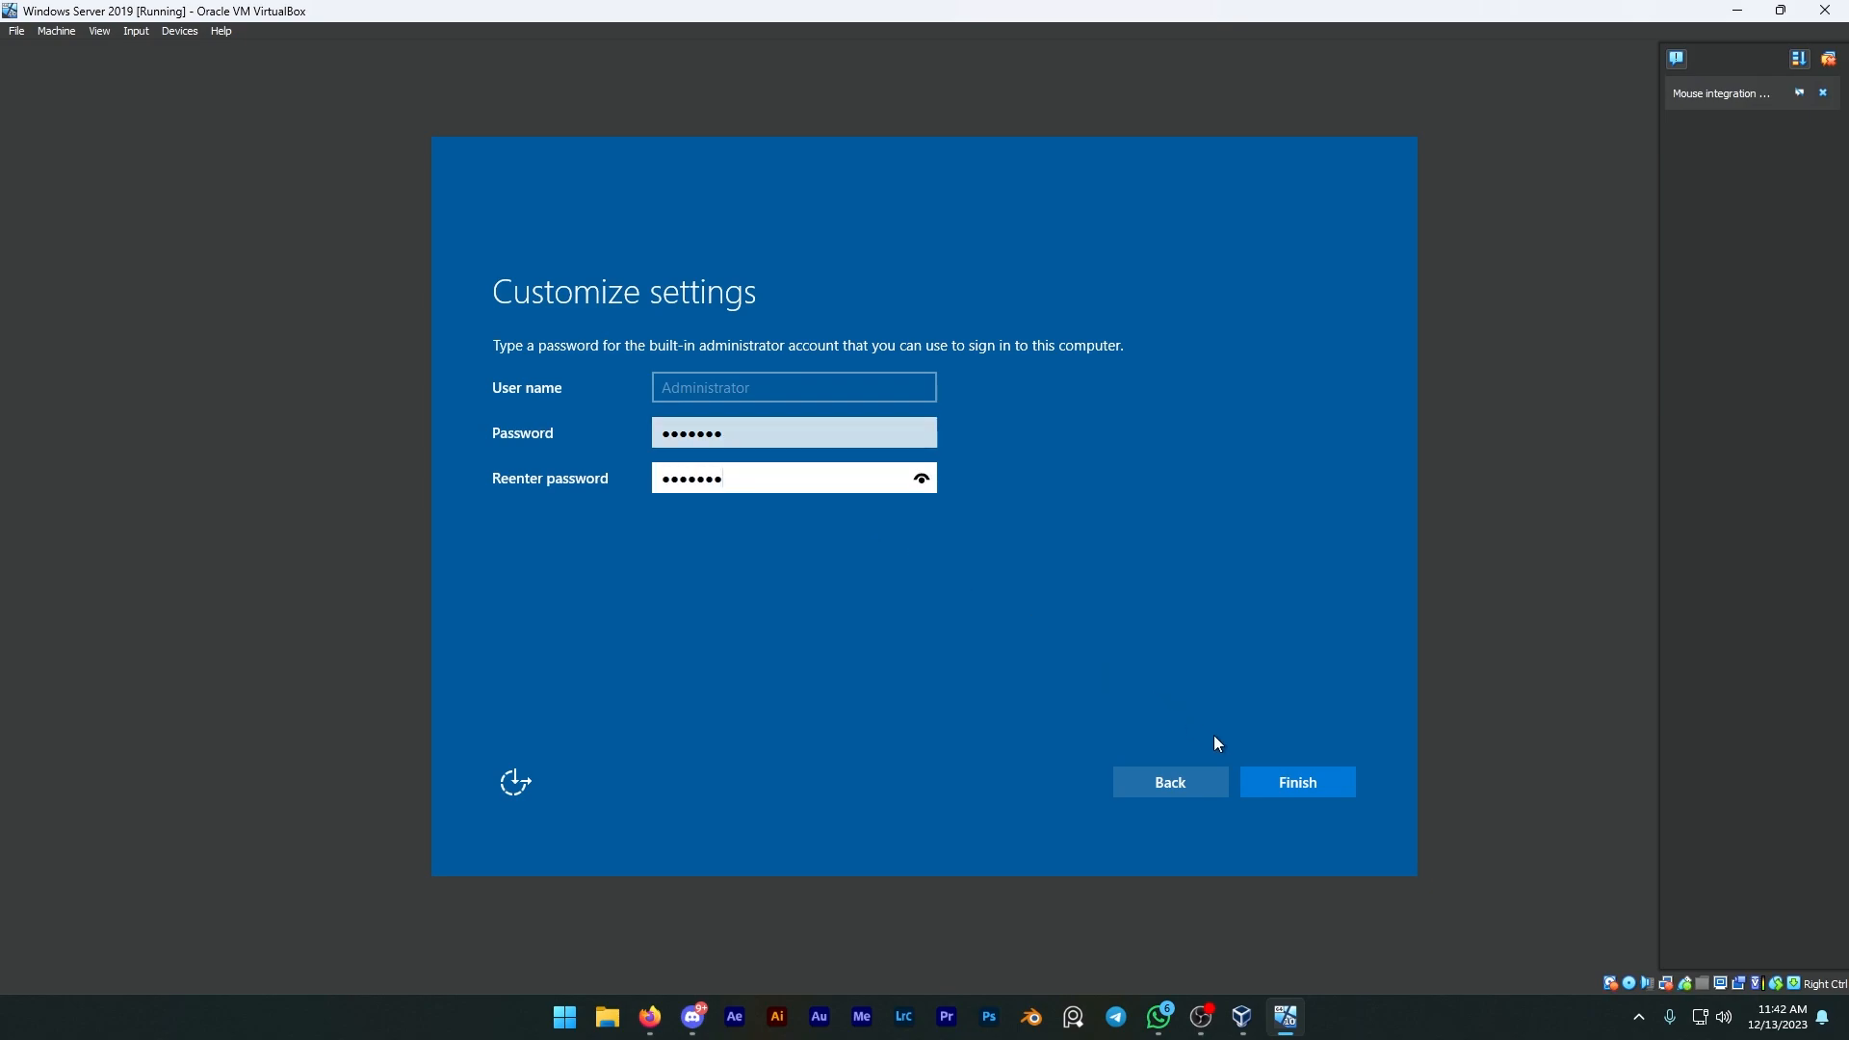
click(1296, 782)
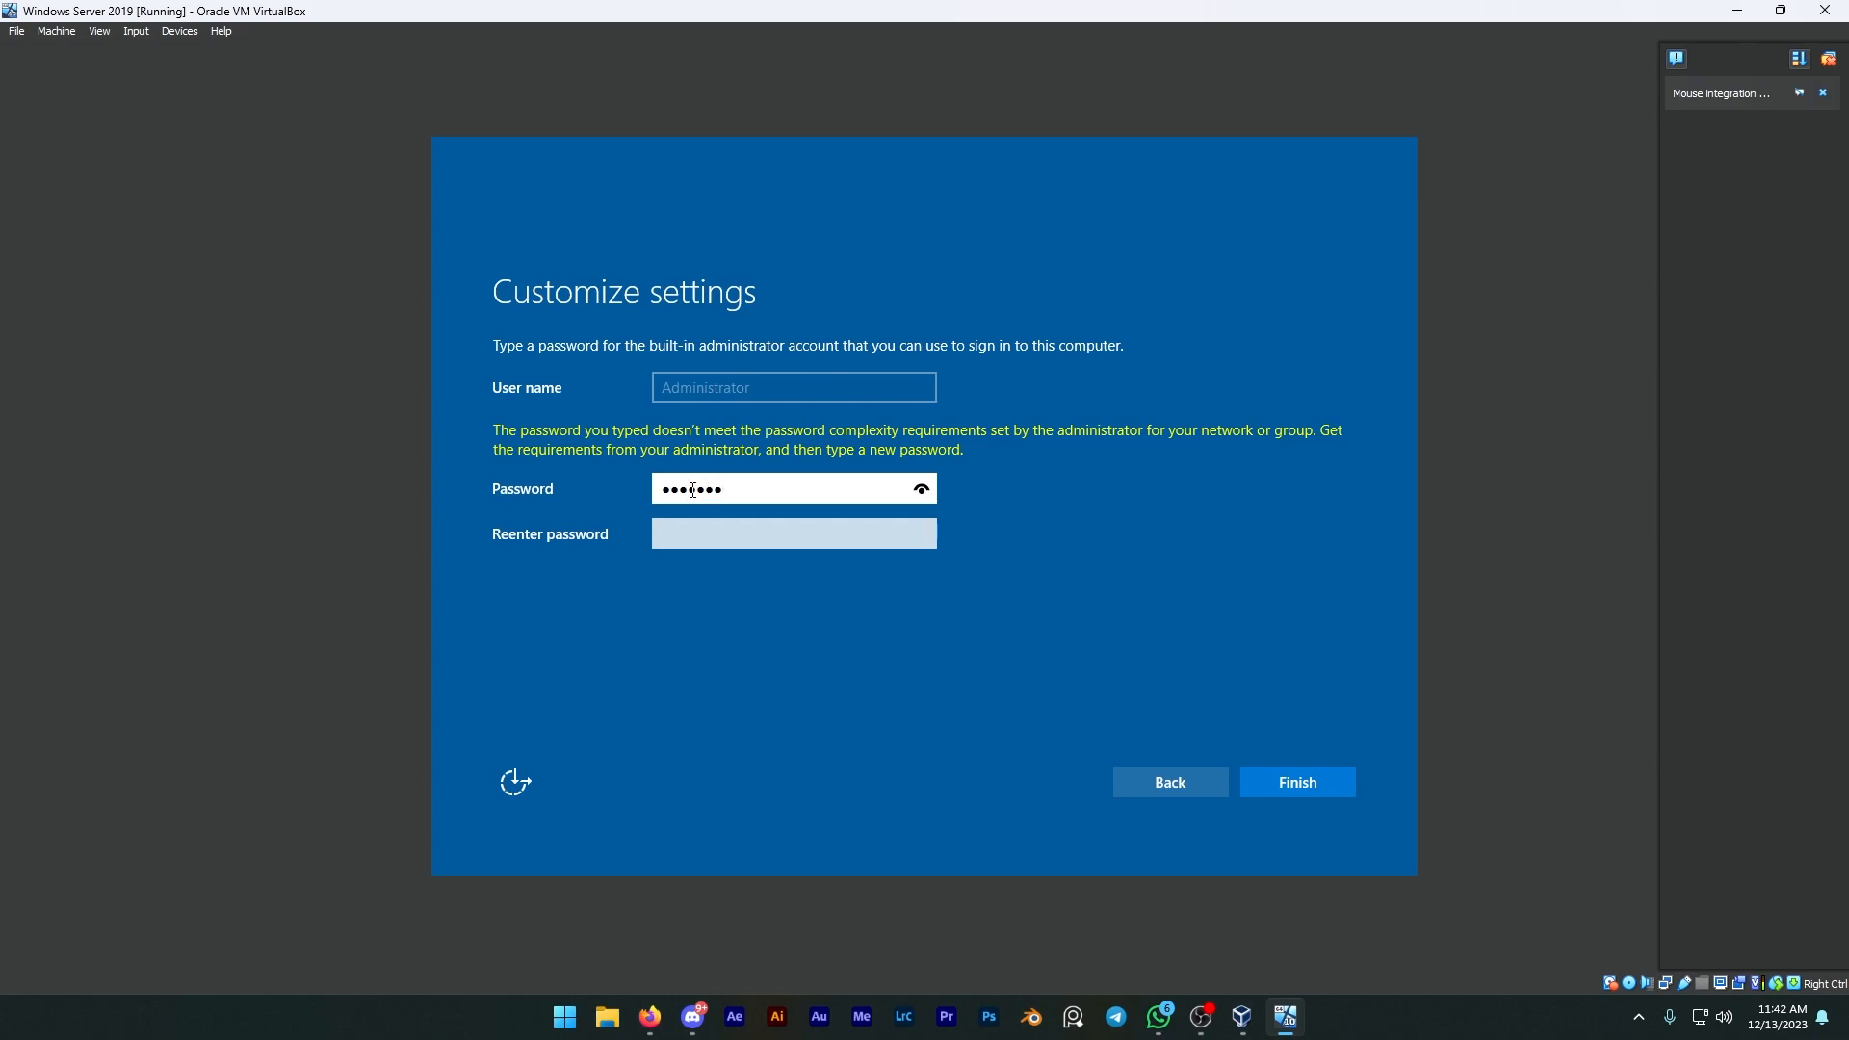
Step: Re-enter the administrator password in the confirmation field and finish the server setup
key(Tab)
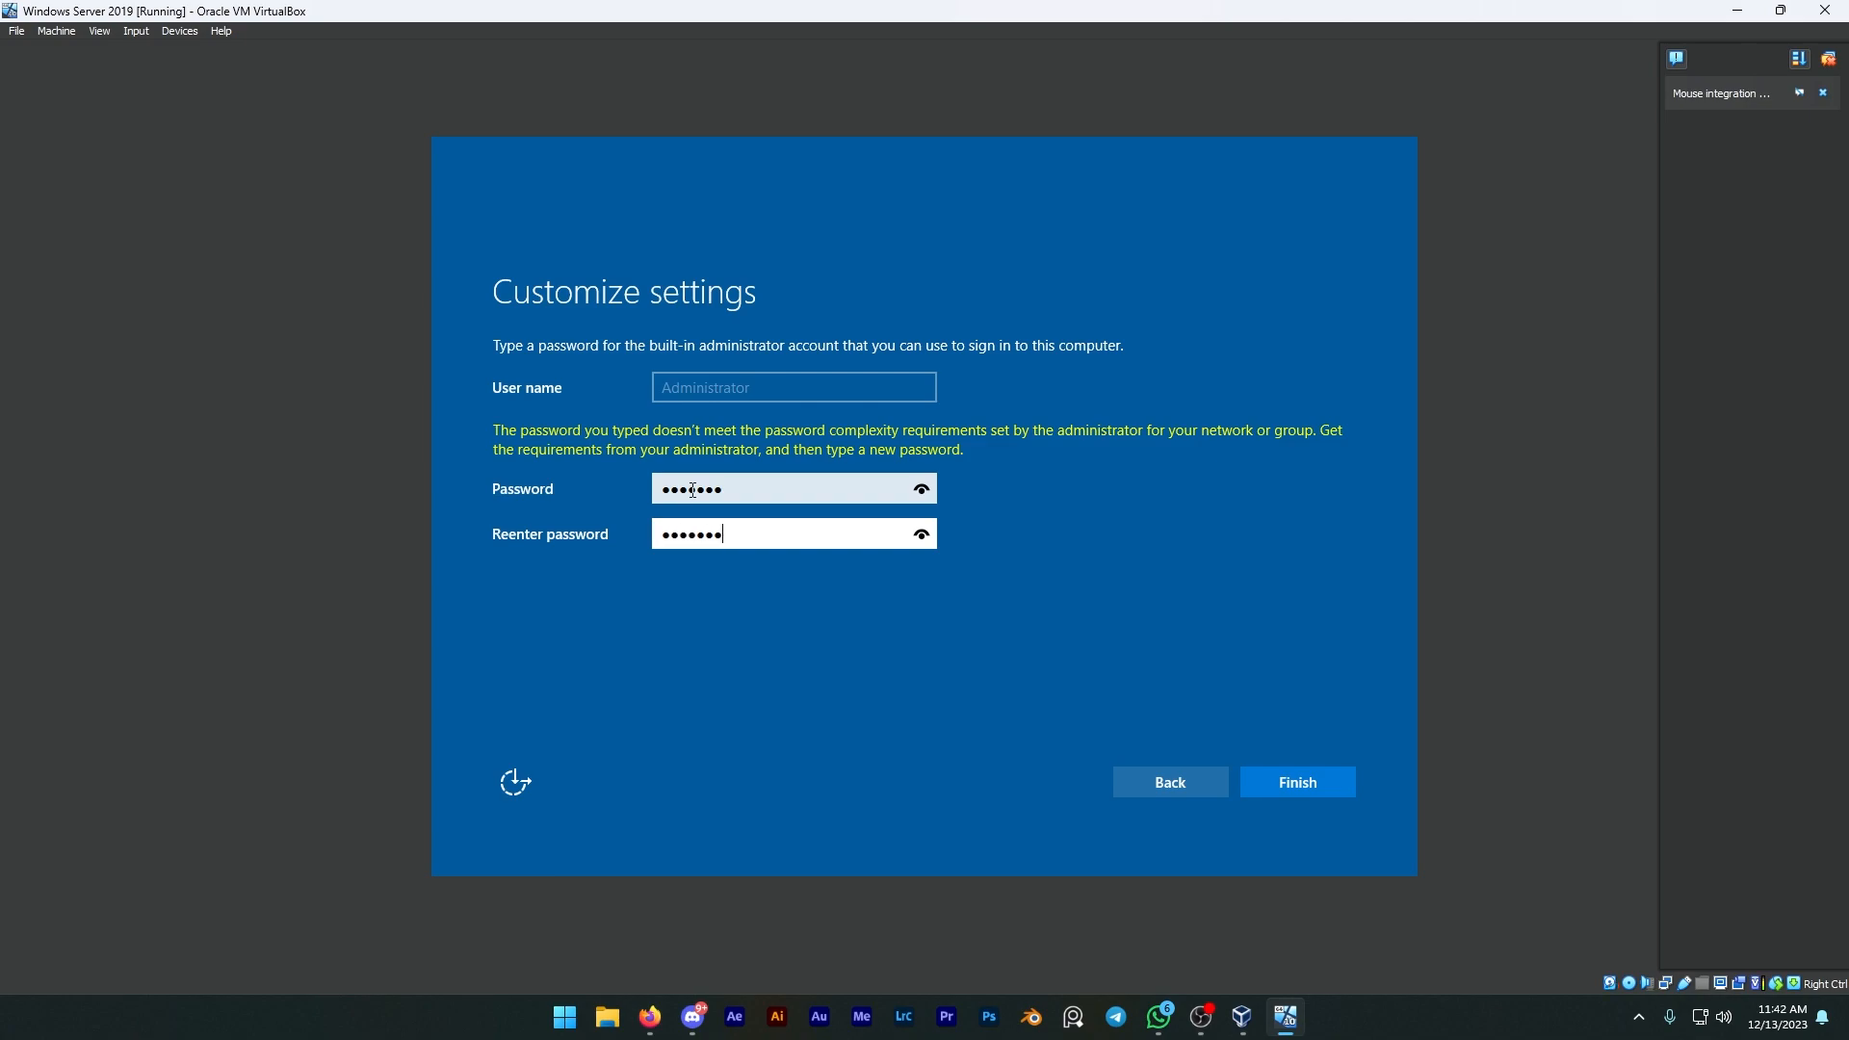
click(1292, 784)
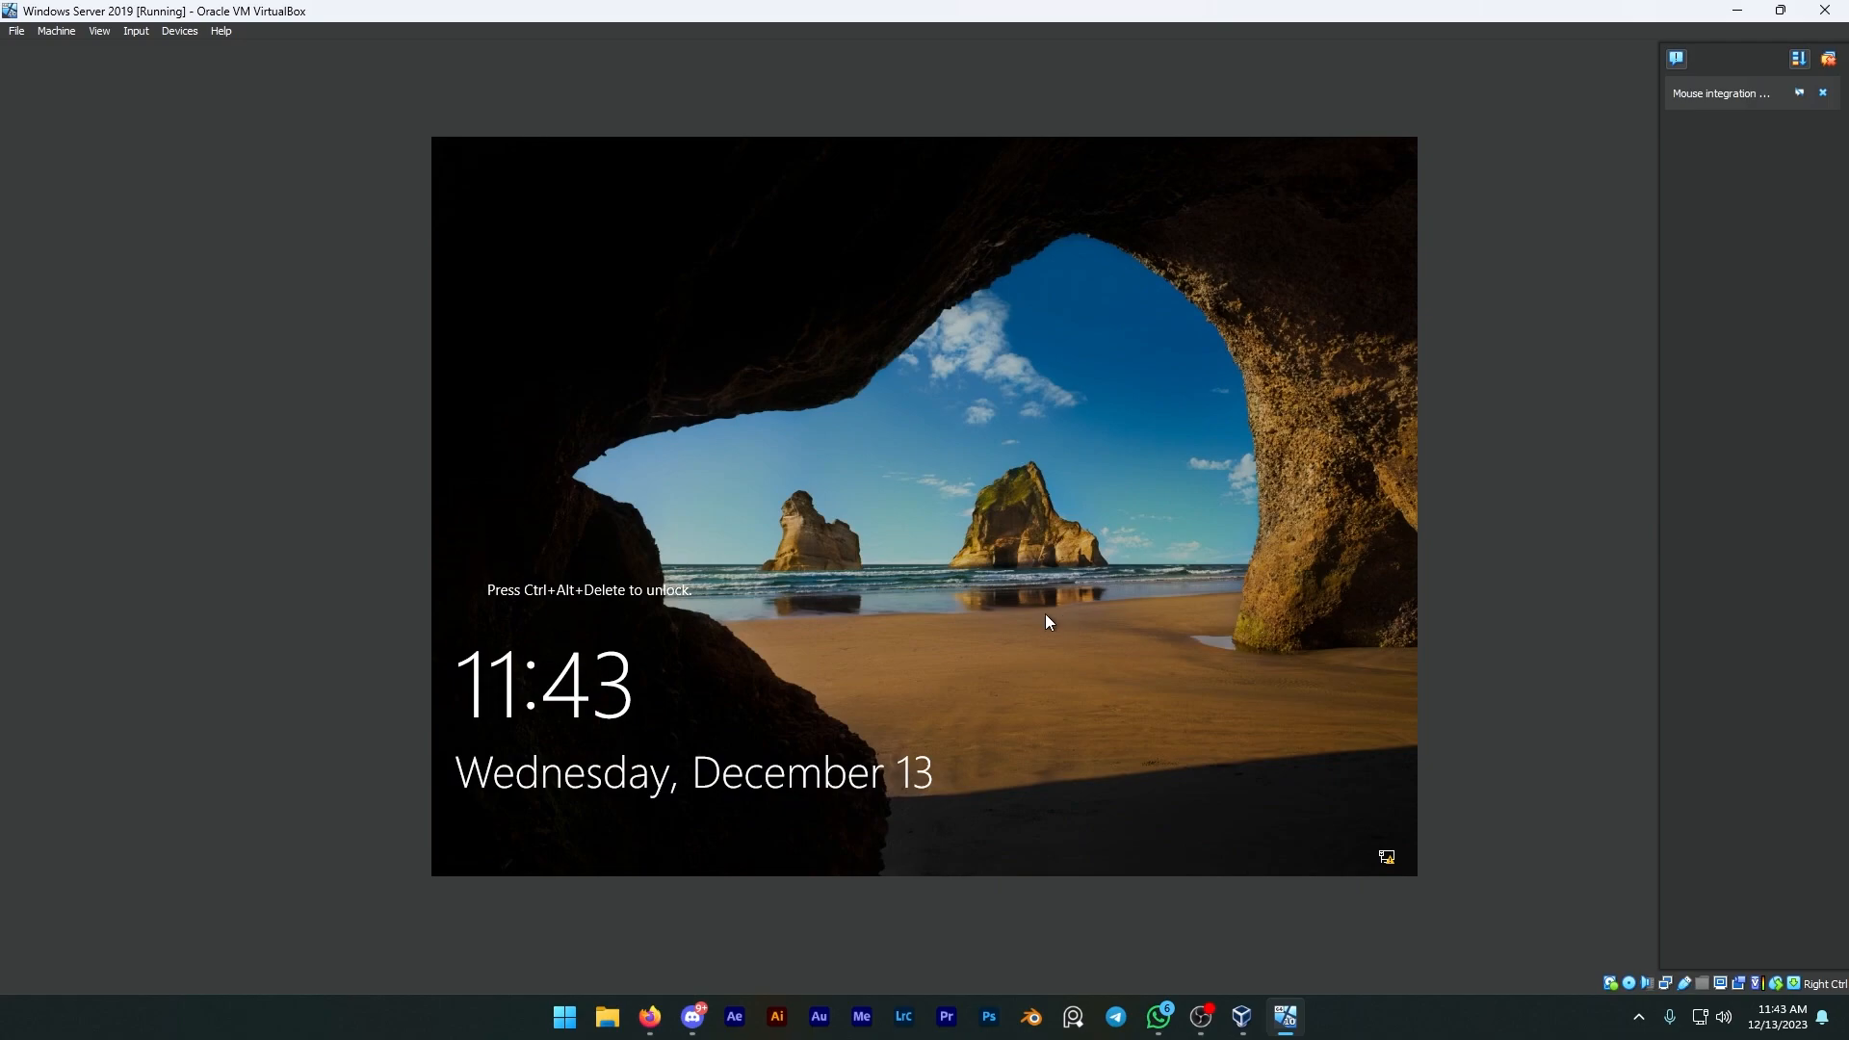
Step: Unlock the server's lock screen and sign in as Administrator with the account password
key(ctrl+alt+Delete)
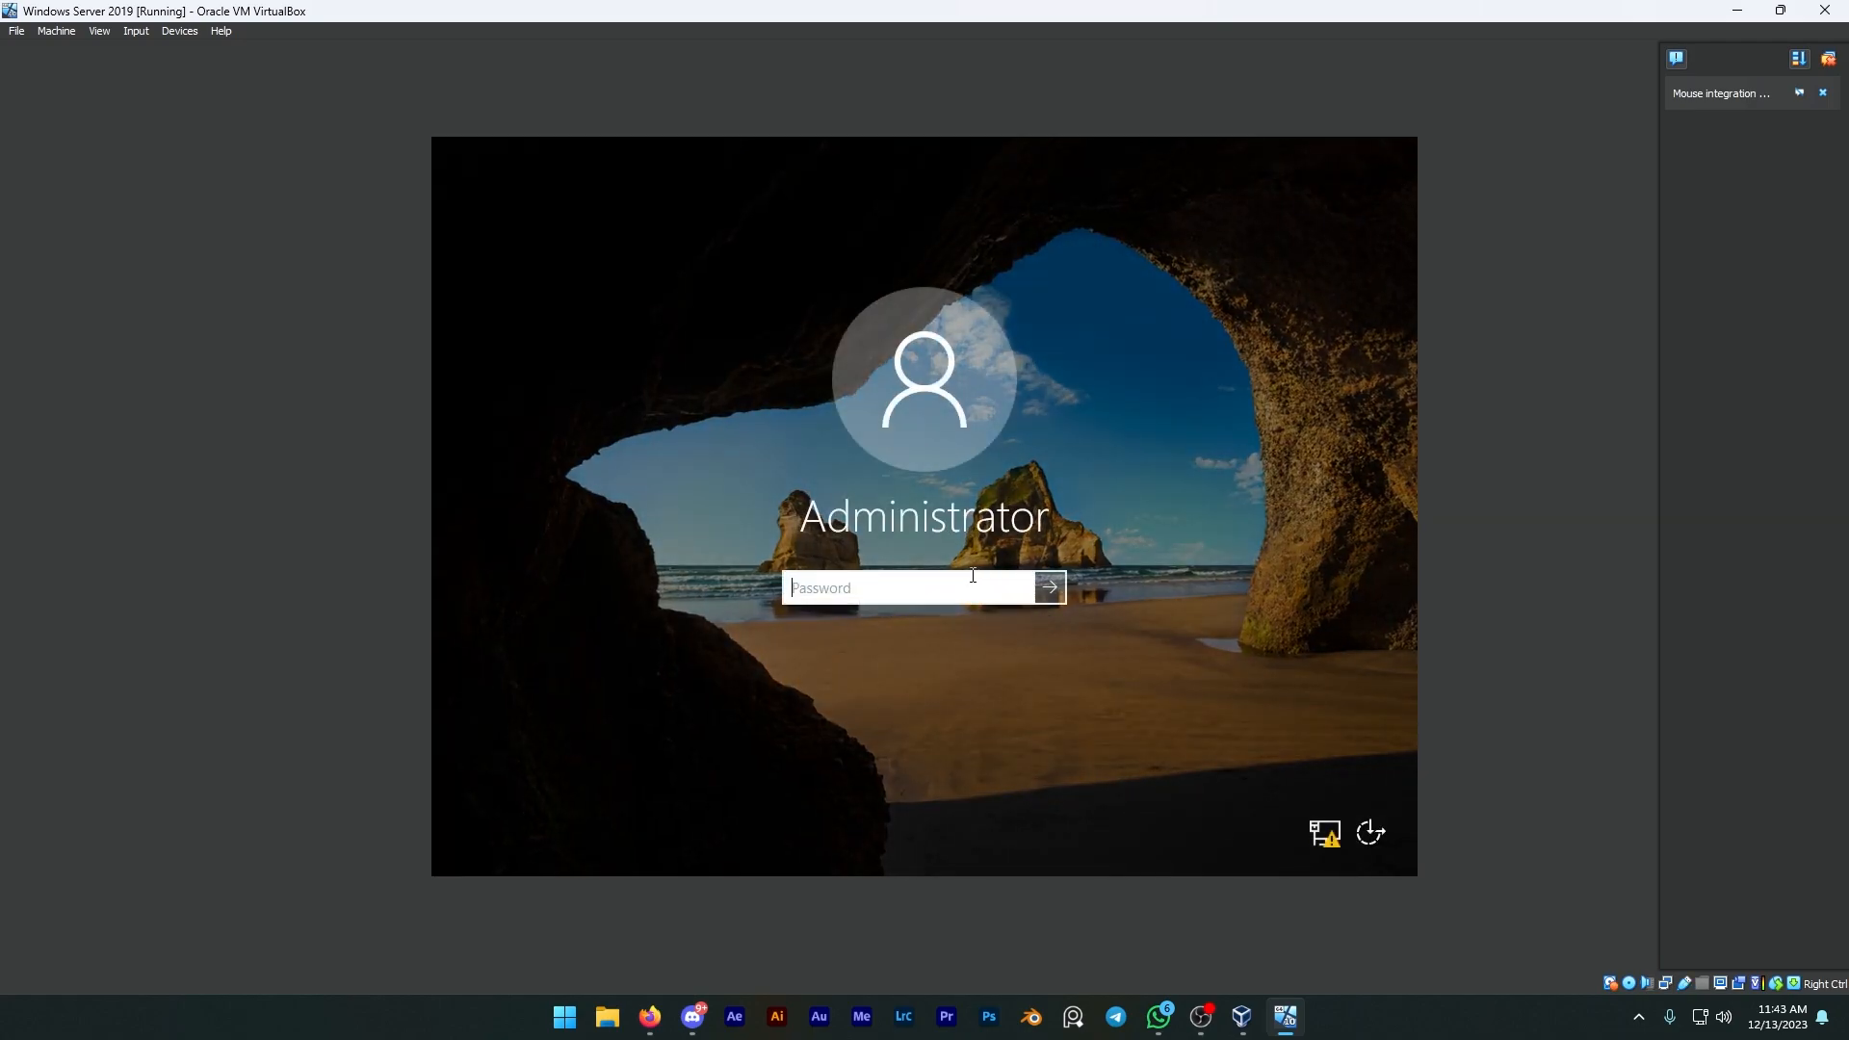
text(P)
click(1054, 594)
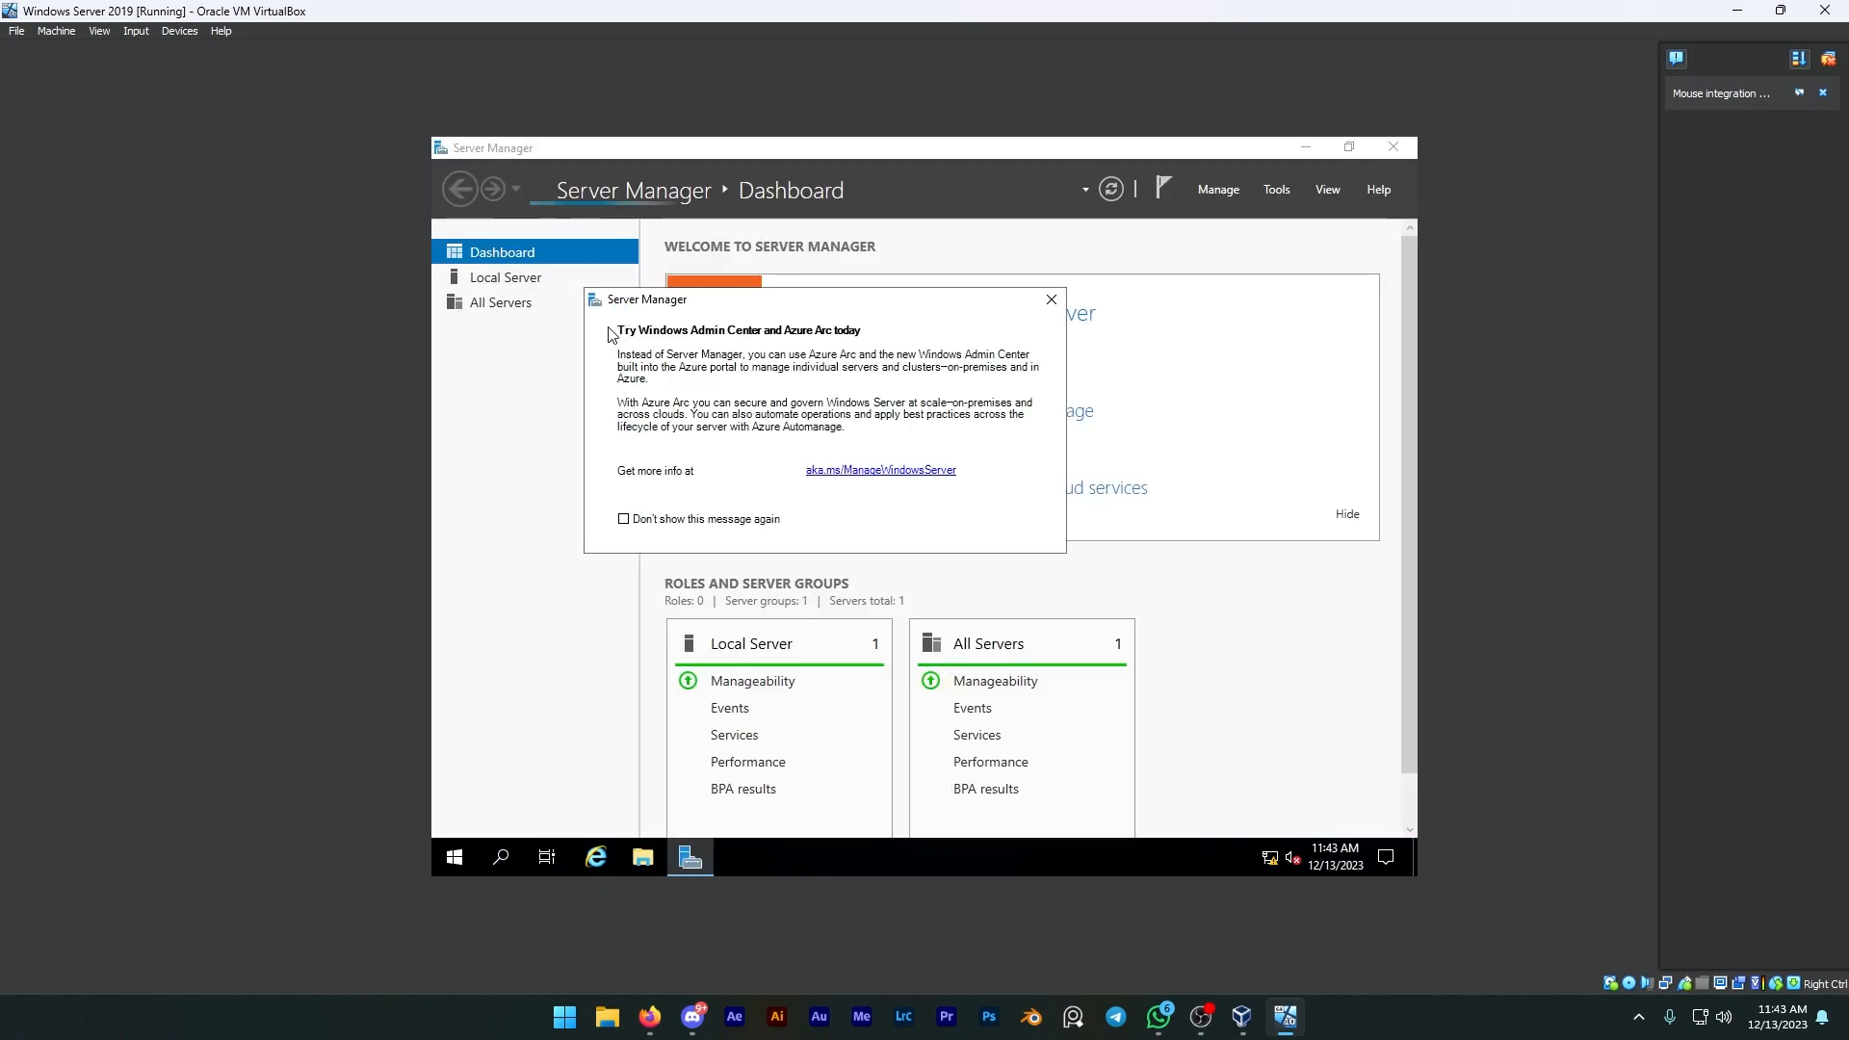
Step: Close the Server Manager pop-up and minimize the server VM window to return to the VirtualBox Manager
click(1051, 300)
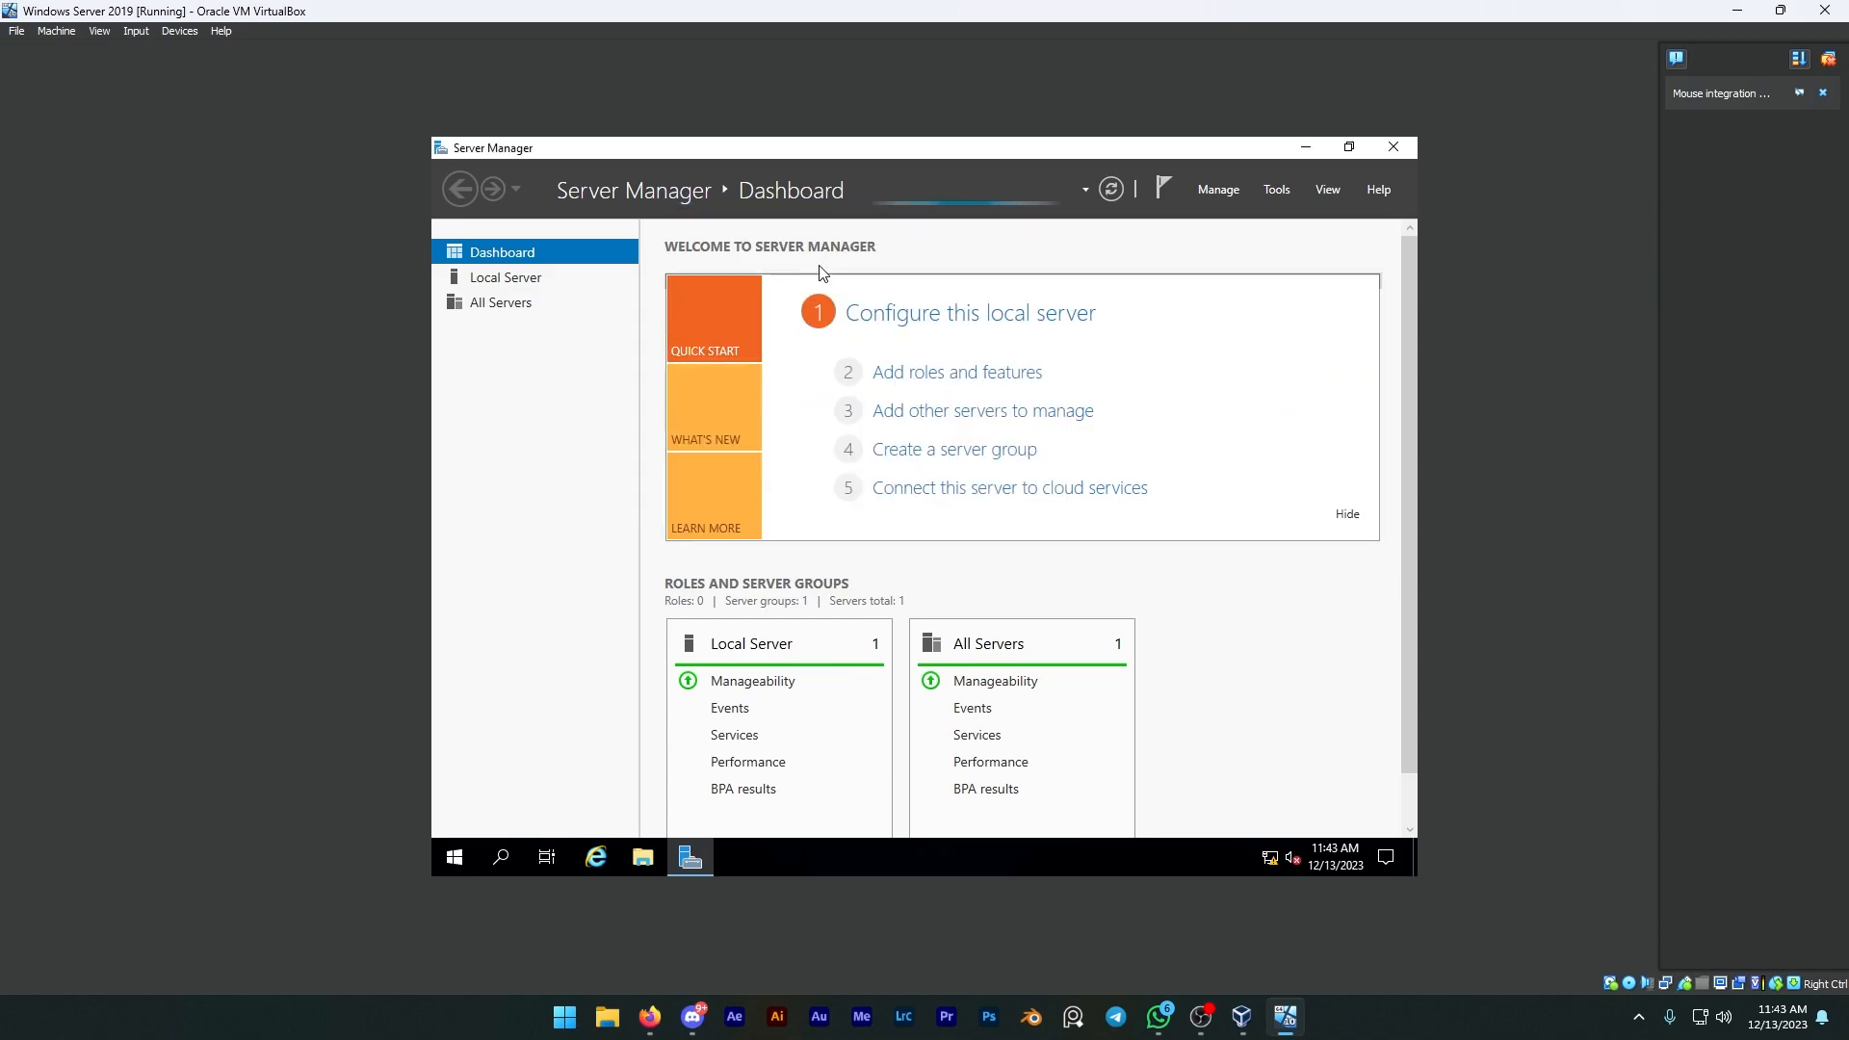
click(1308, 147)
drag(665, 240, 1280, 664)
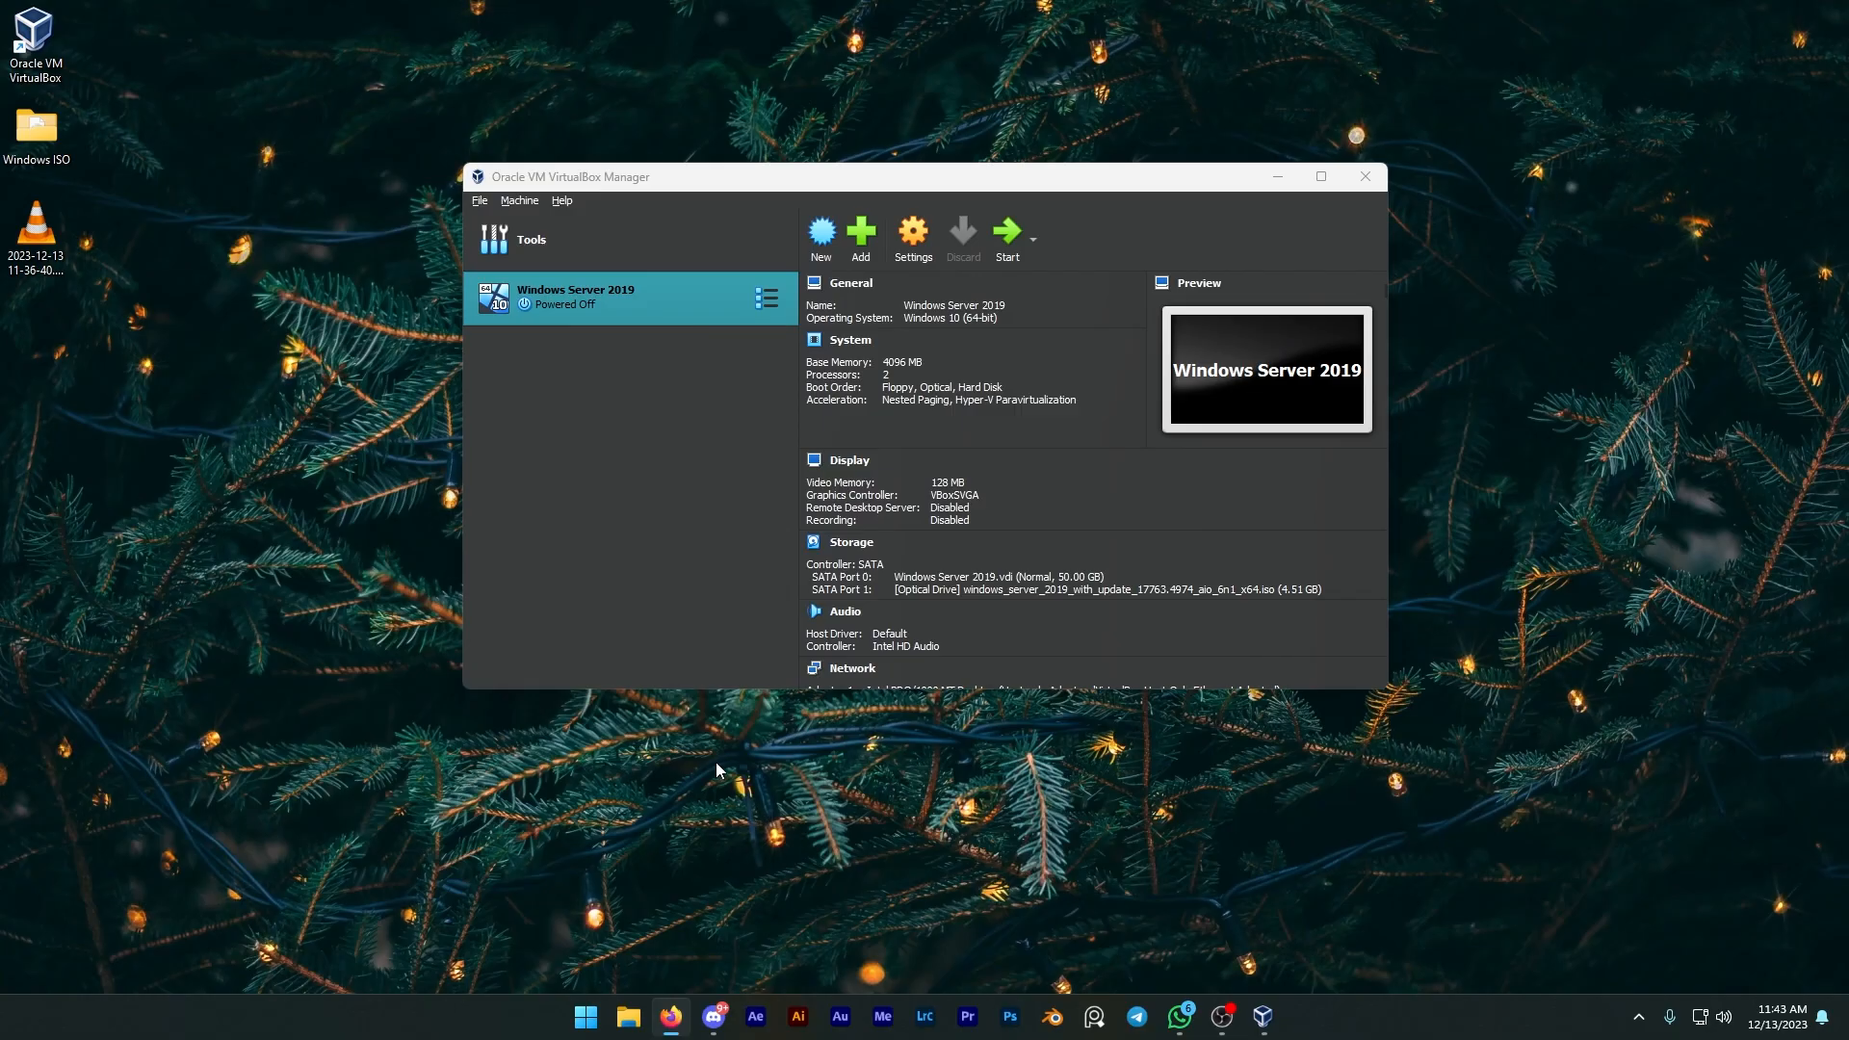
Step: Create a new virtual machine named Windows 10 Client and select the Windows 10 Pro ISO image
click(824, 235)
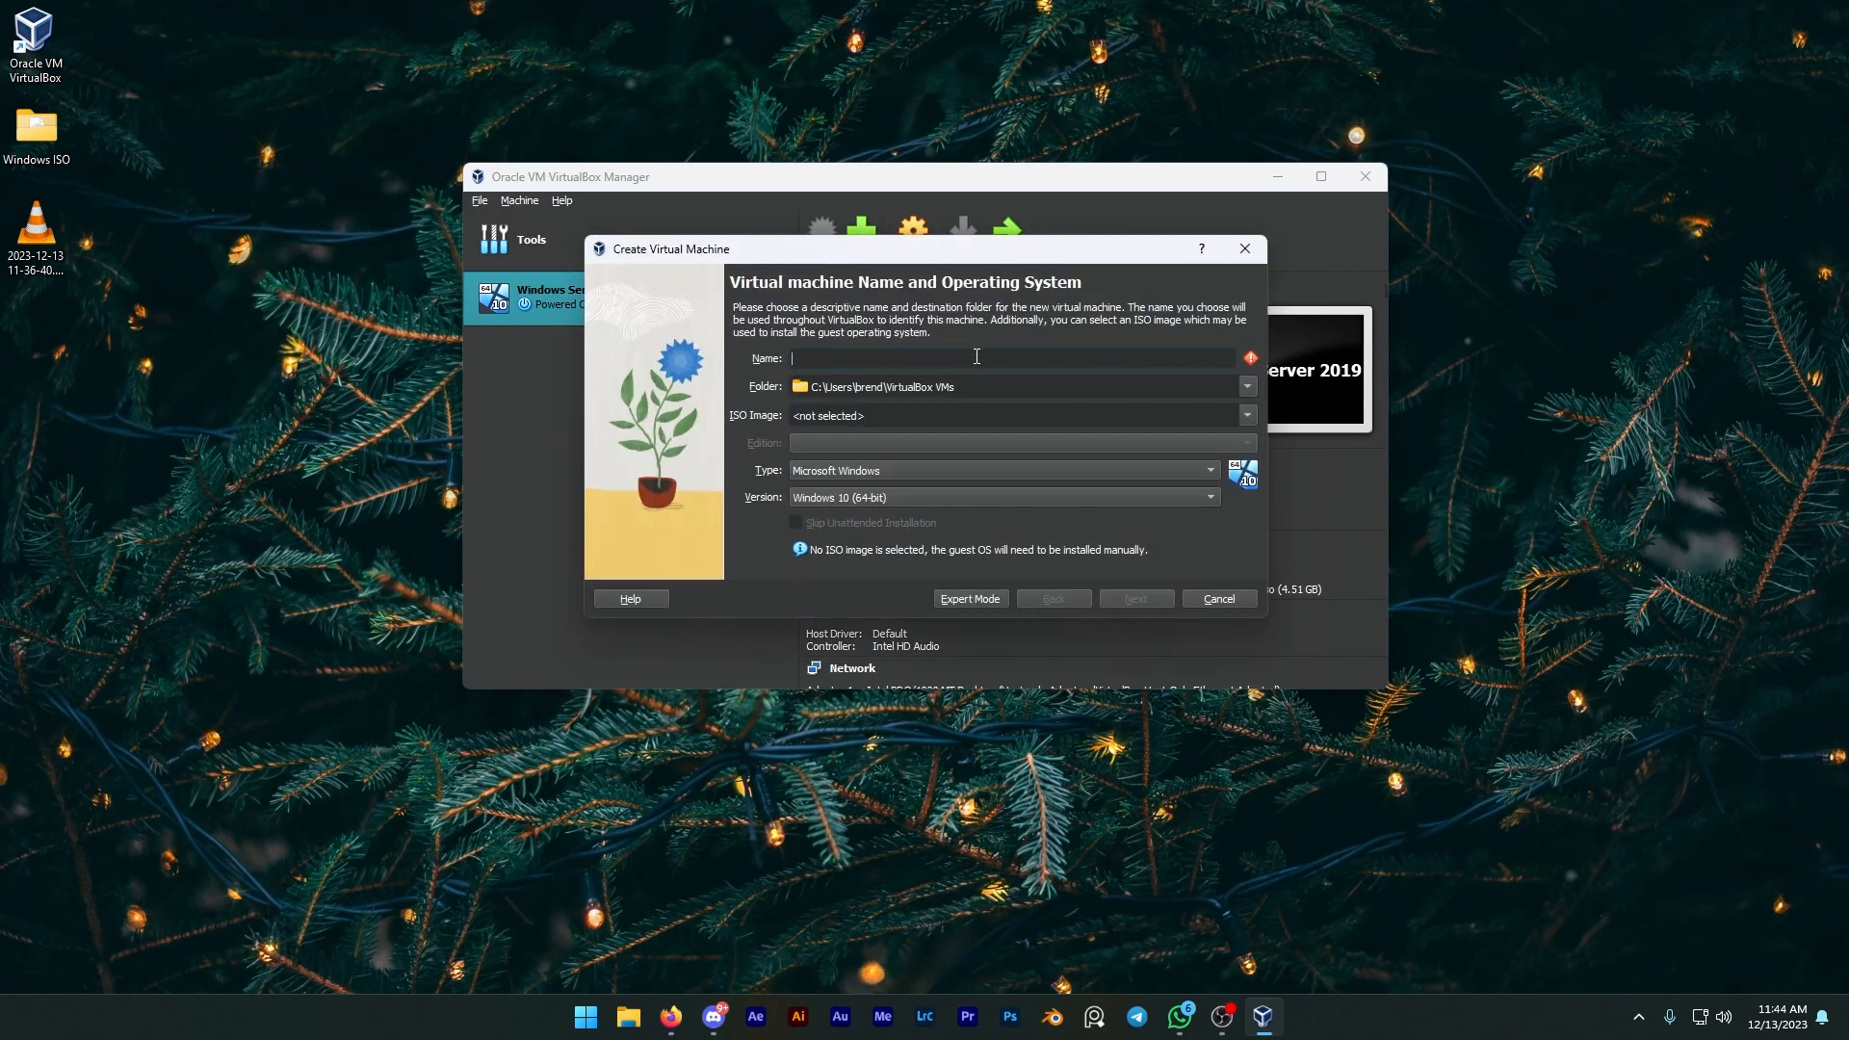
text(Windows)
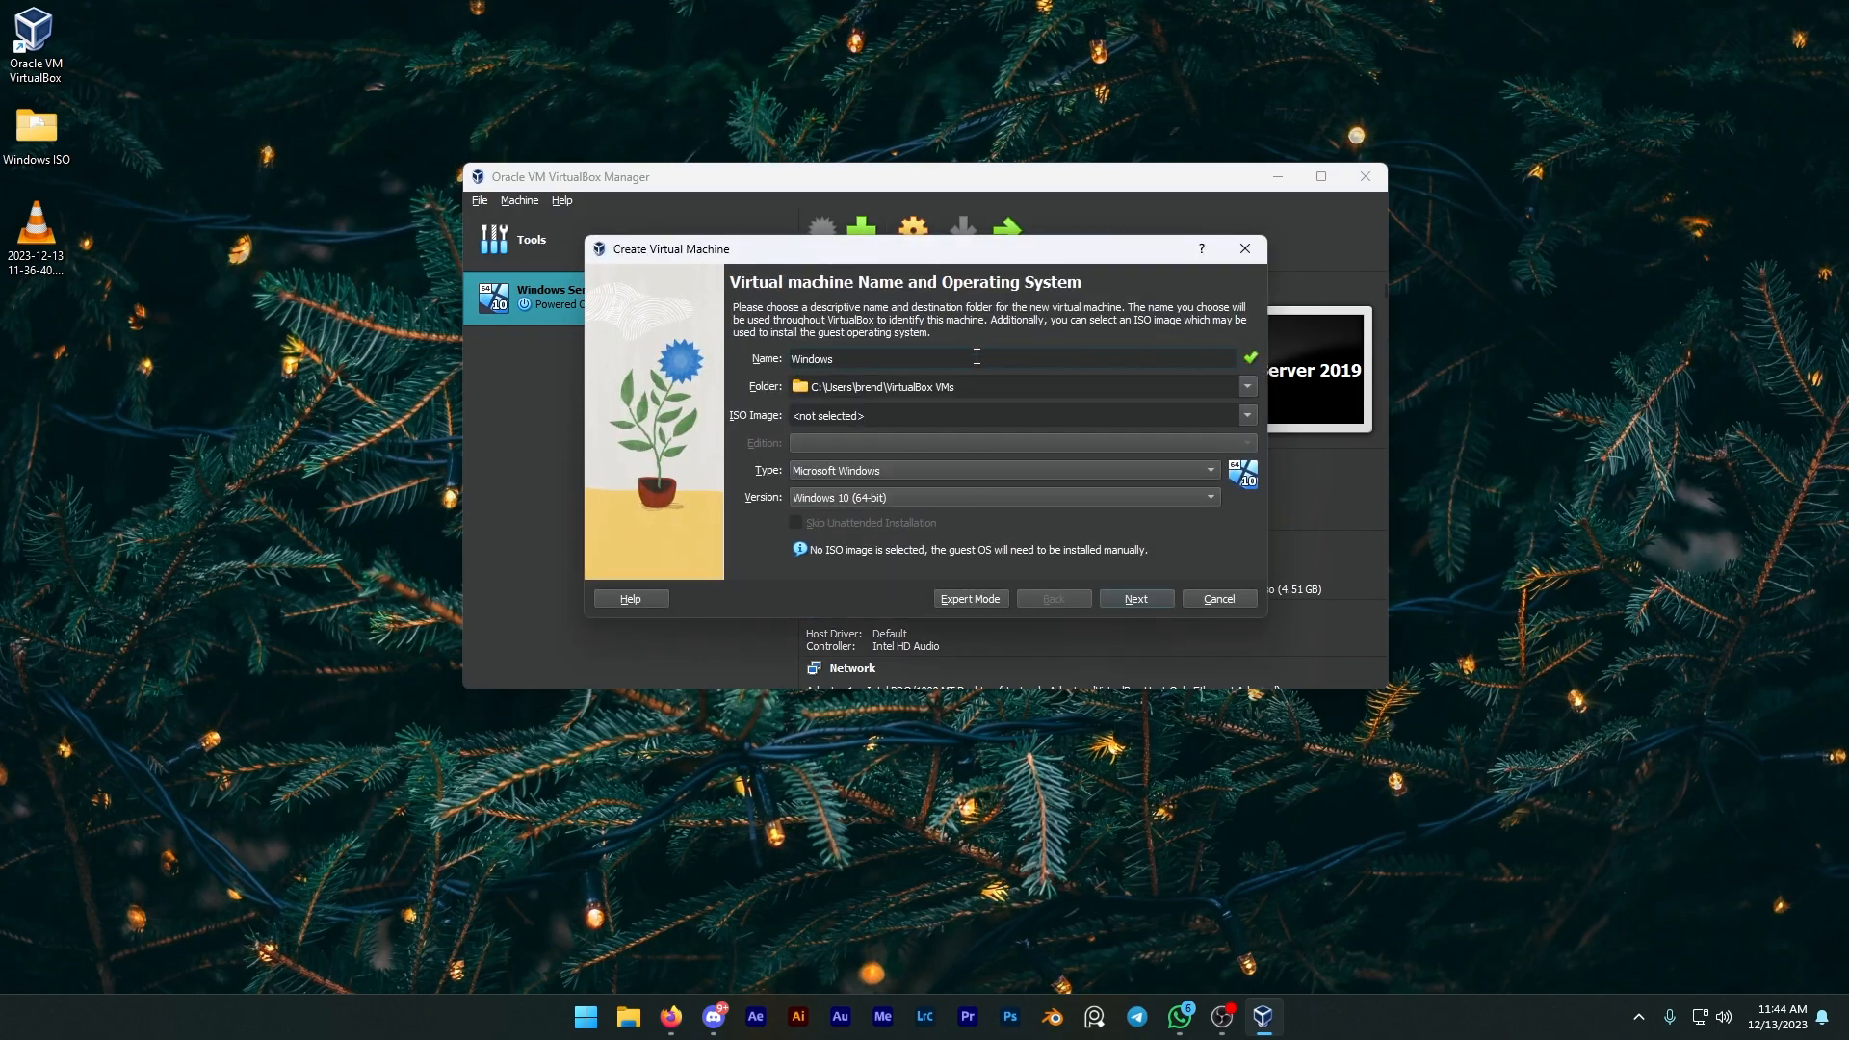
text( 10 Client)
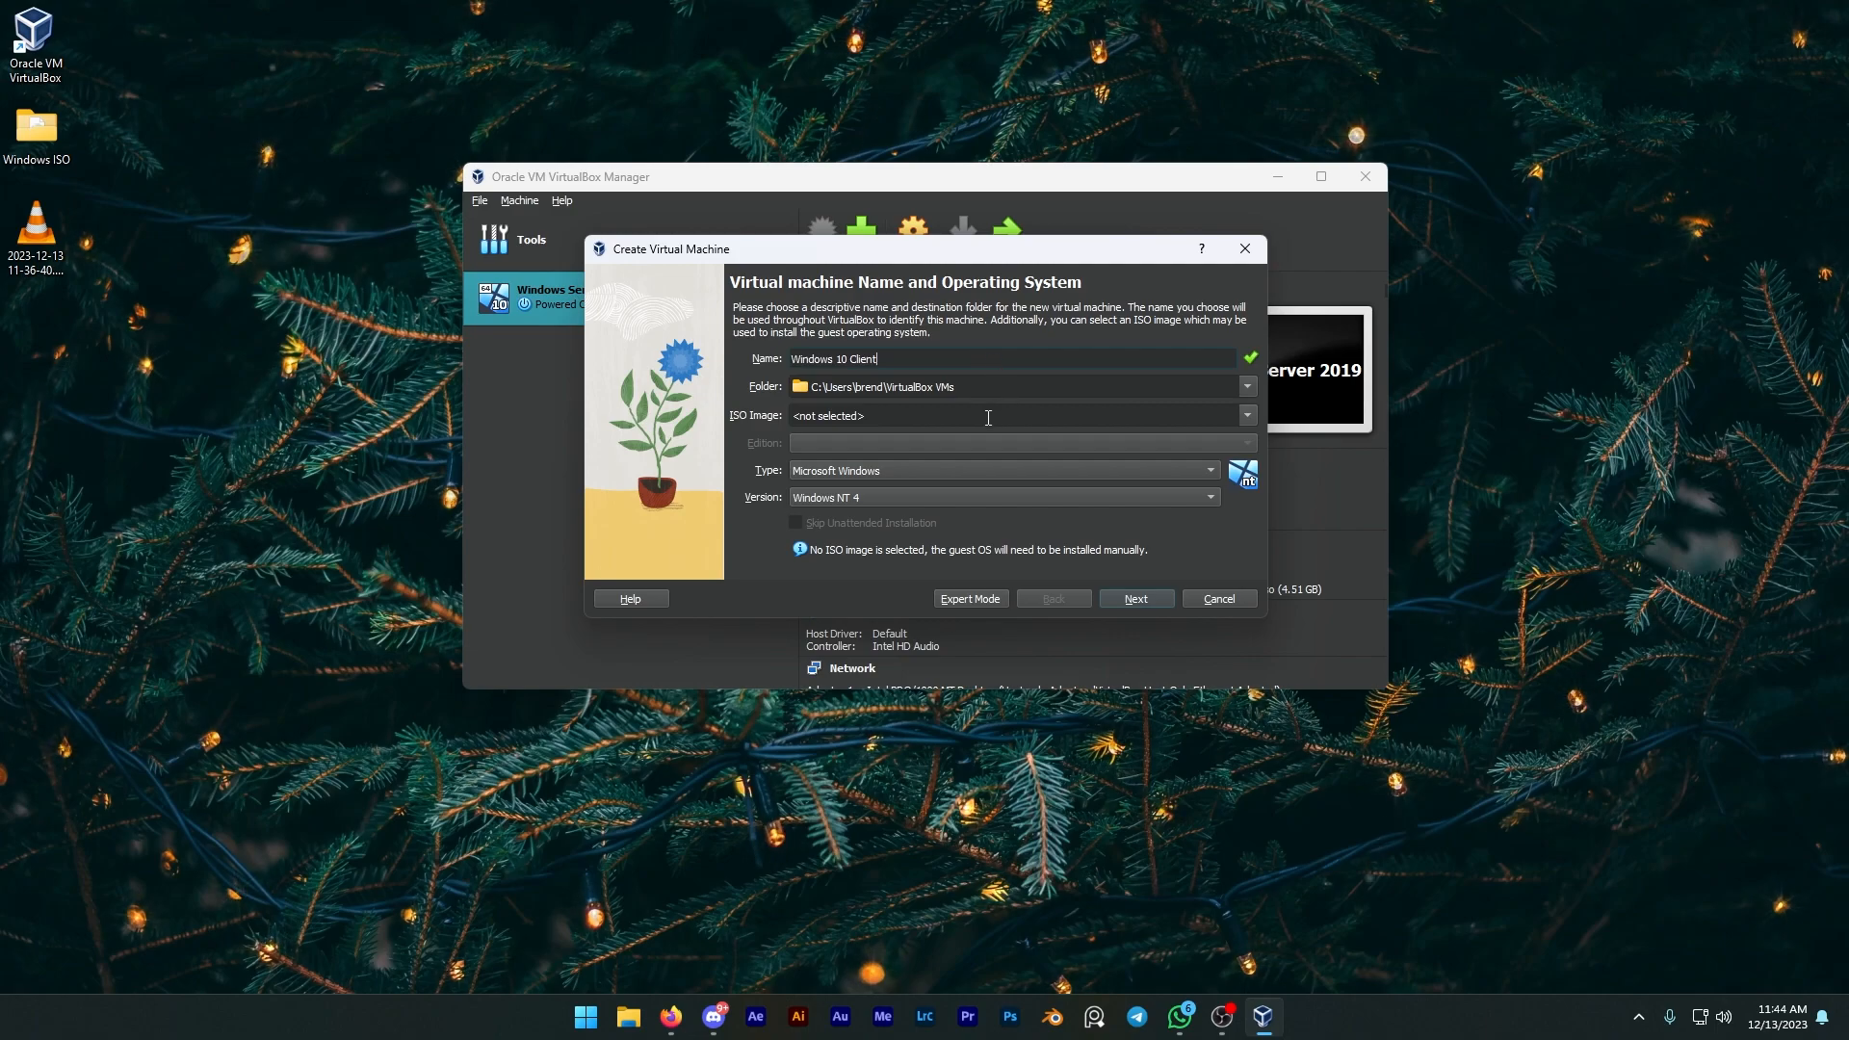
click(1211, 408)
click(1247, 415)
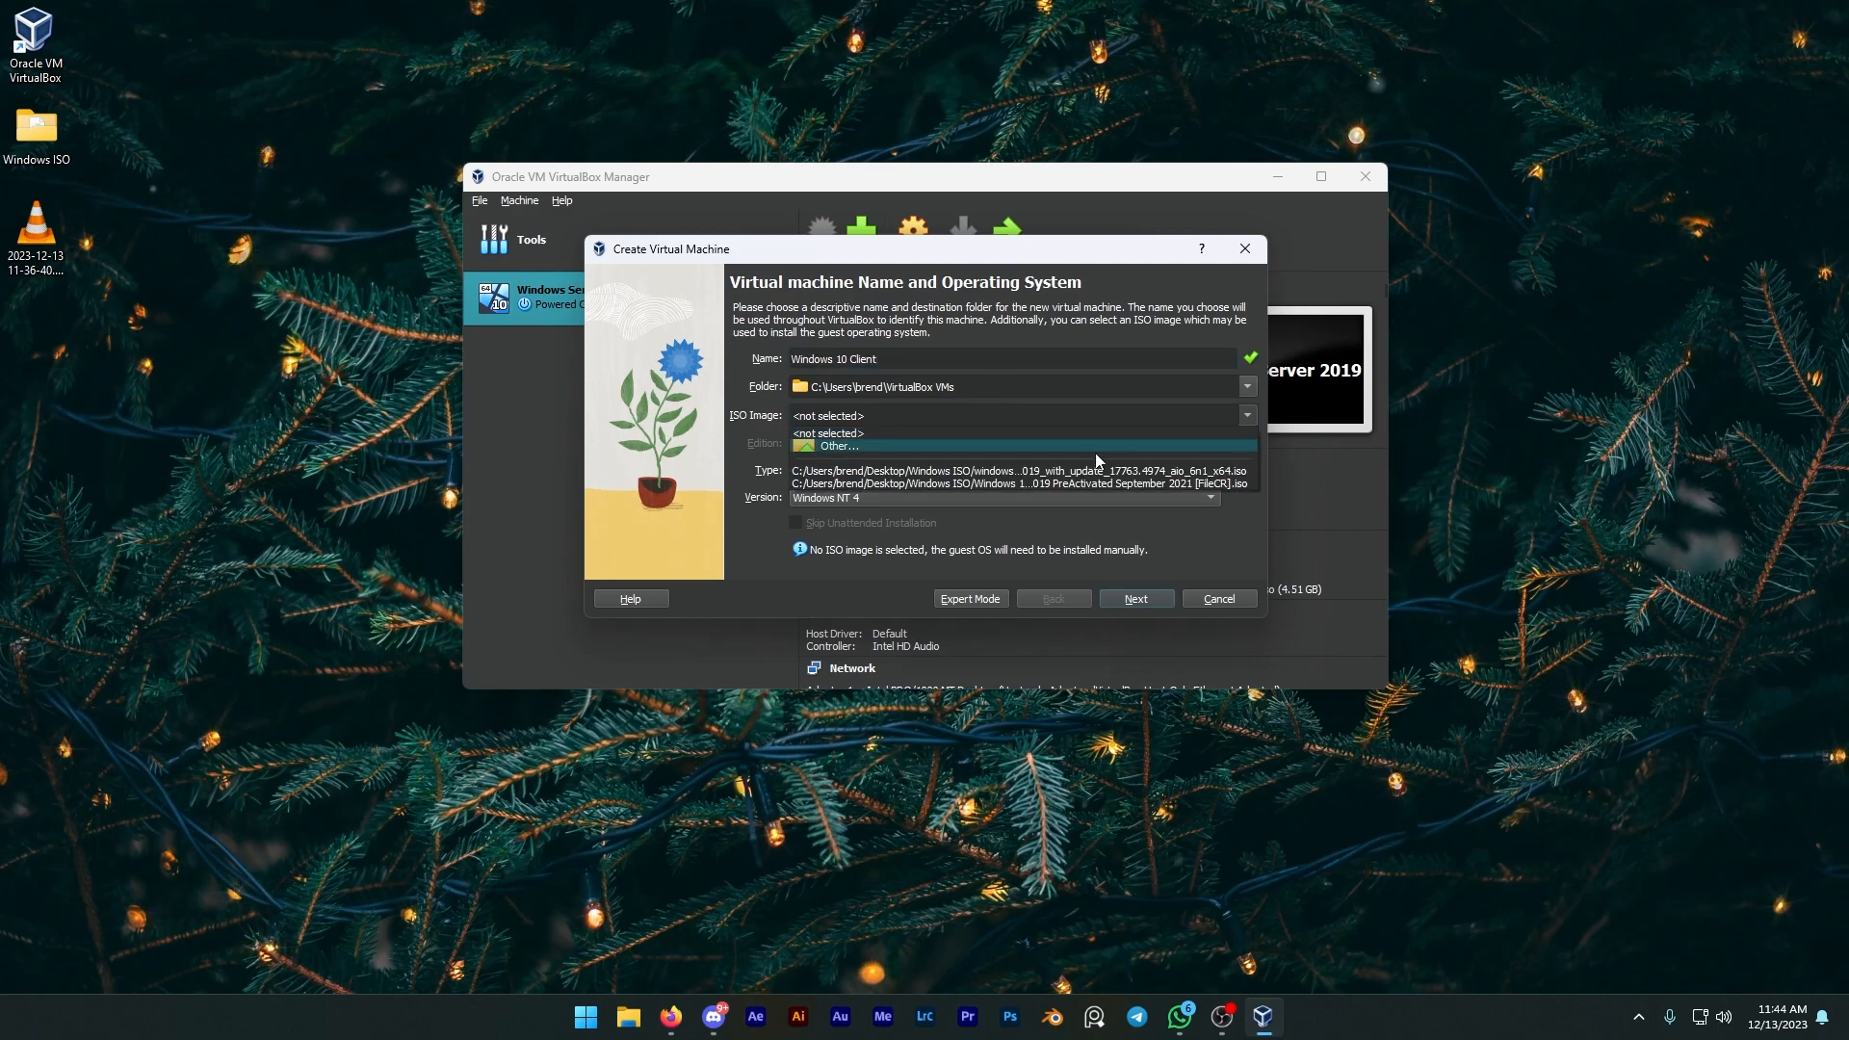
click(1076, 484)
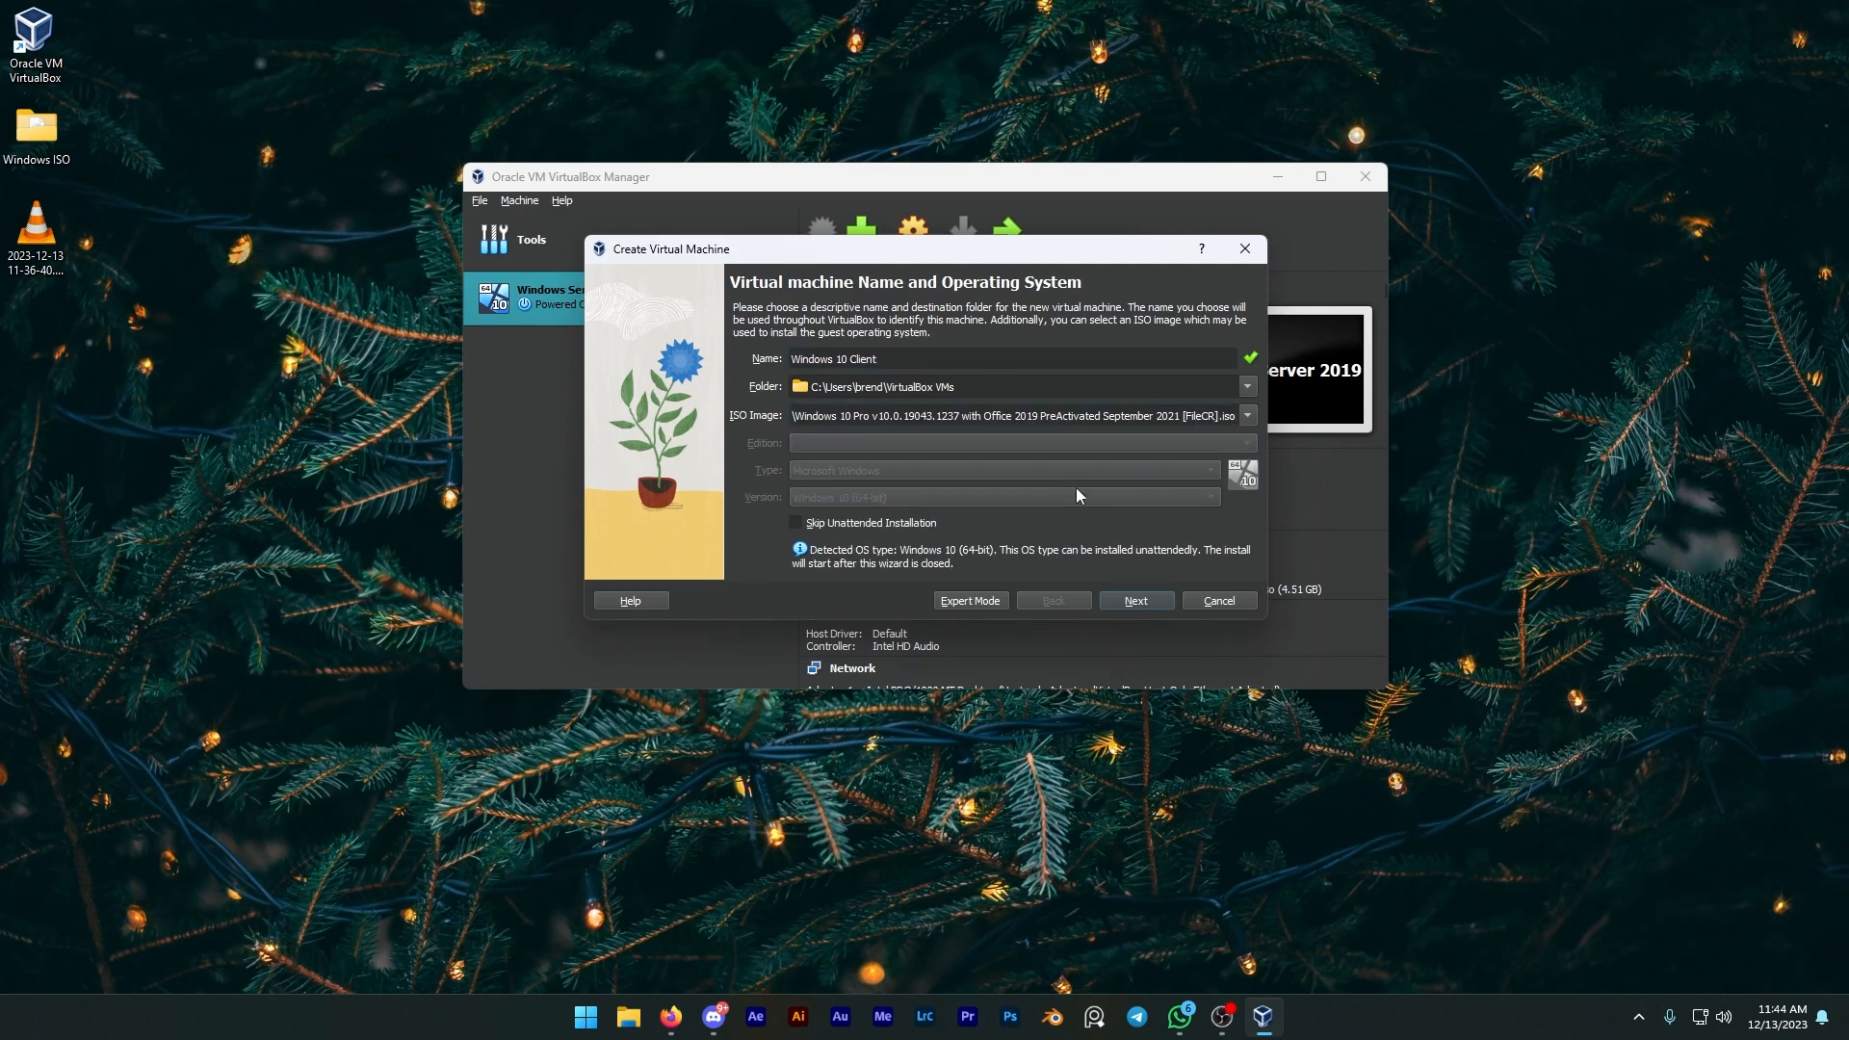
Step: Skip unattended installation, keep the default hardware and 50 GB virtual disk, and finish creating the VM
click(927, 522)
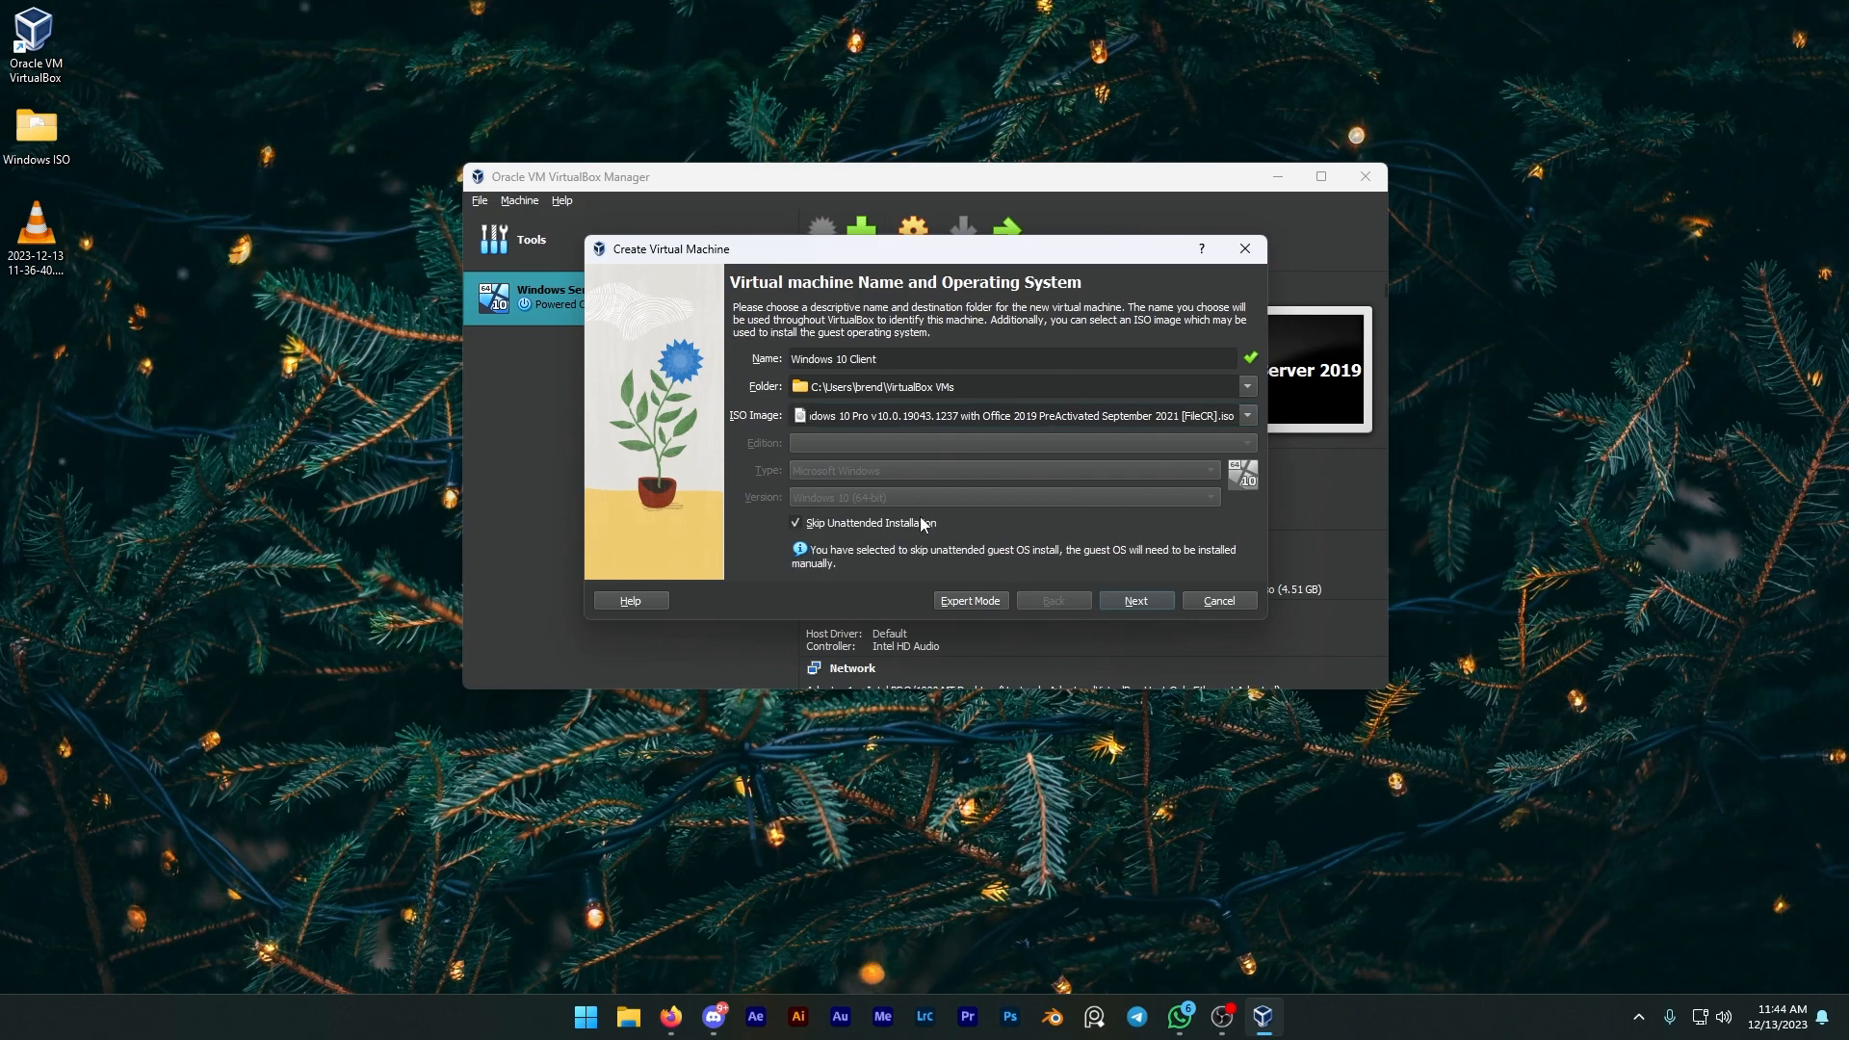
click(1140, 602)
drag(820, 341, 815, 385)
click(1121, 597)
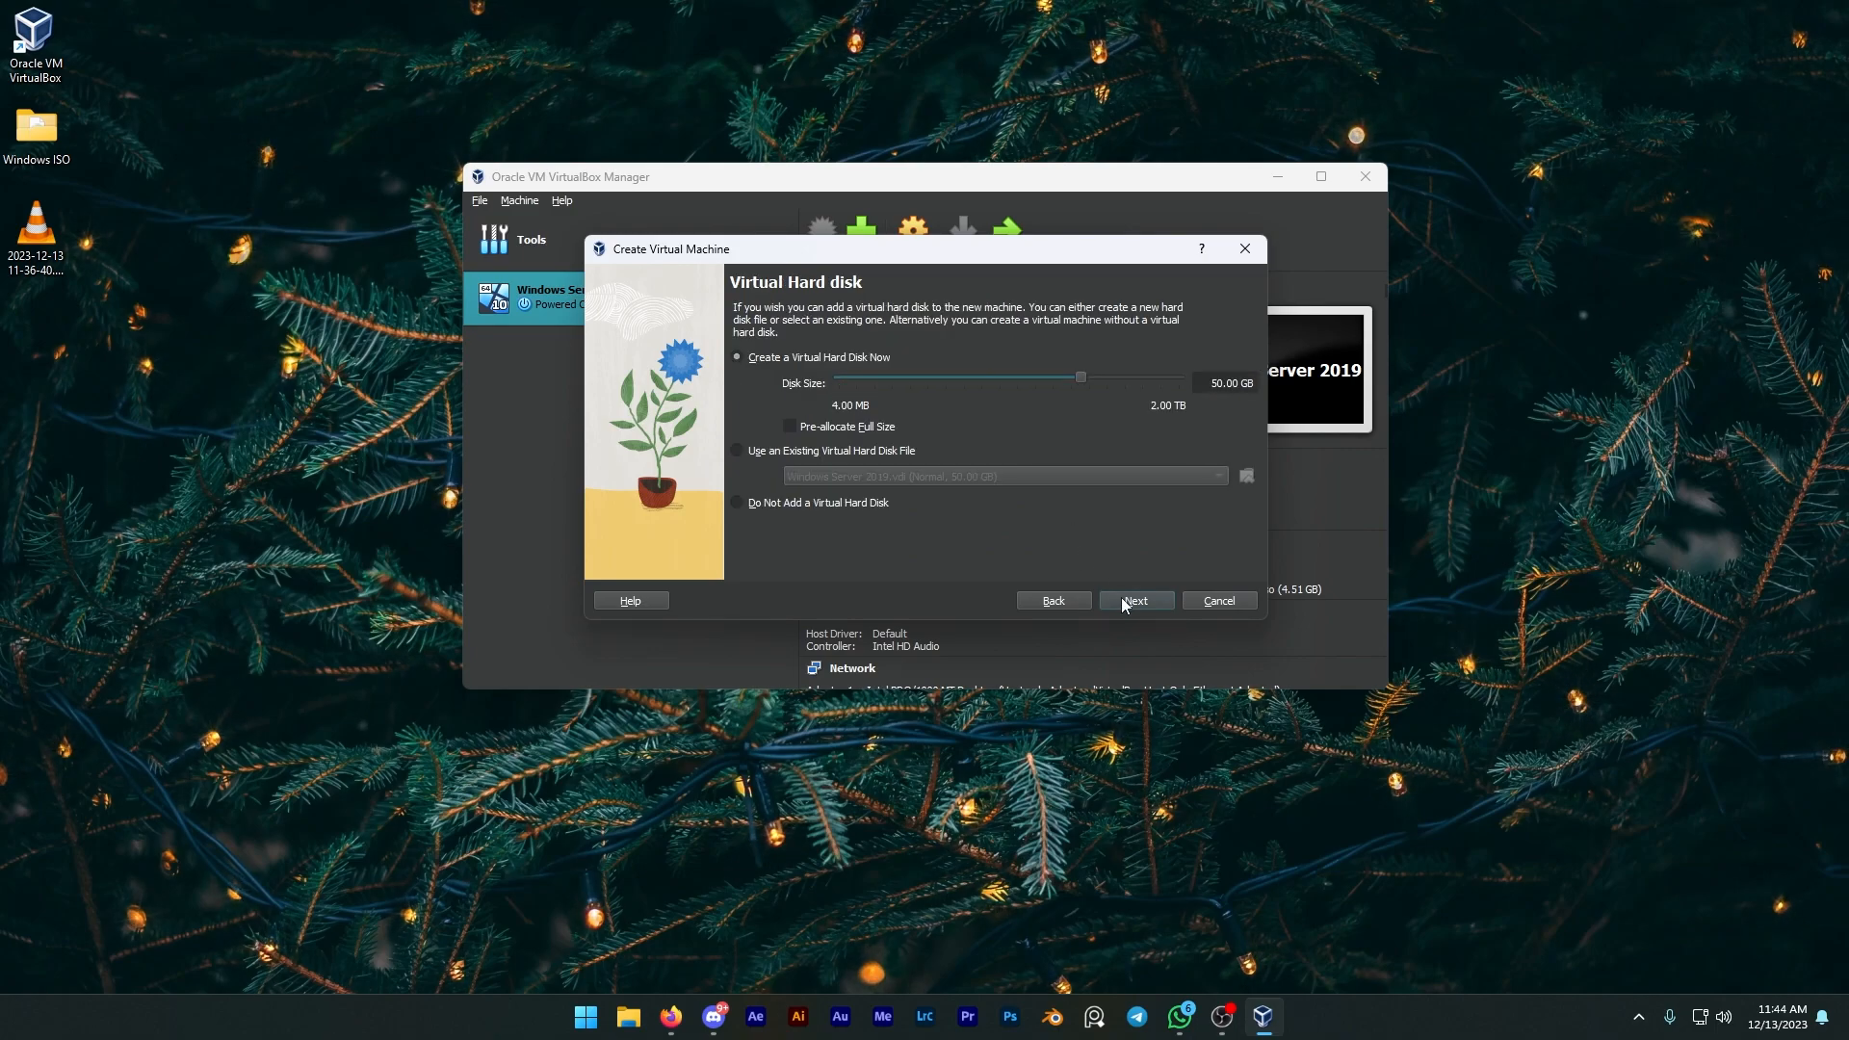
click(1141, 599)
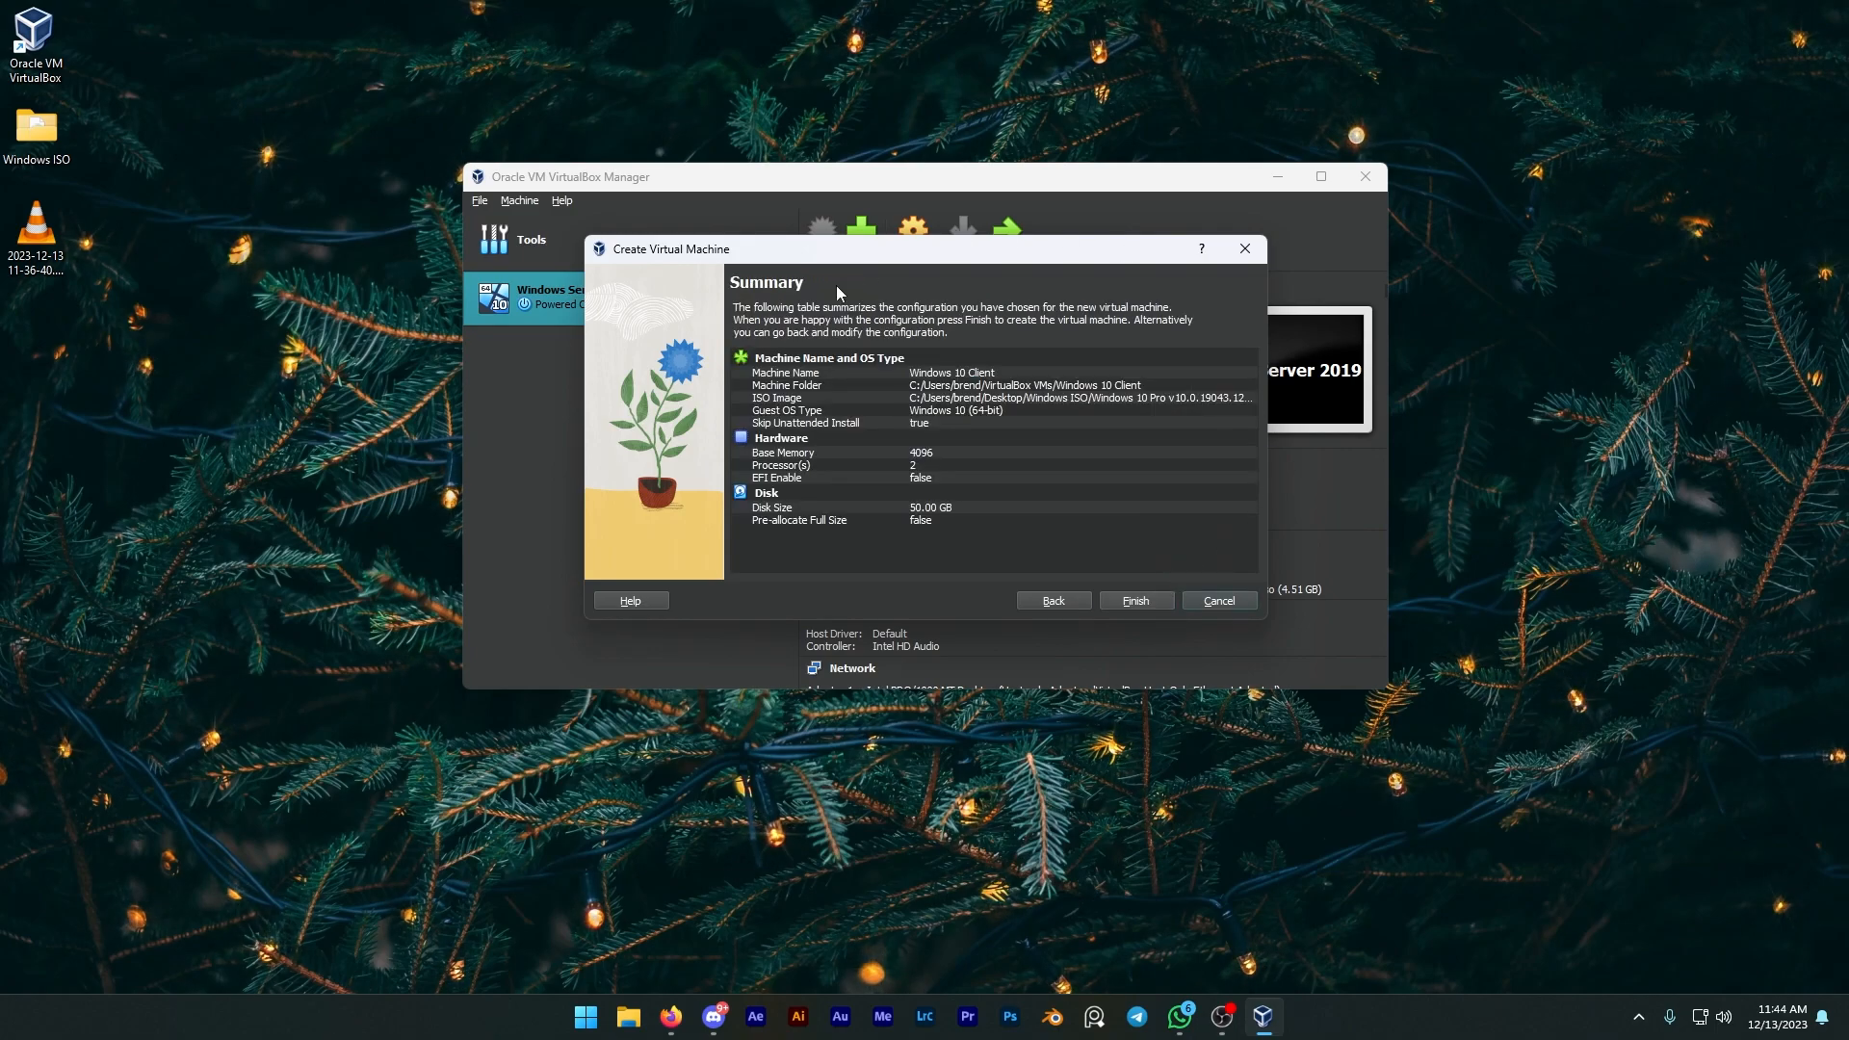
click(1146, 604)
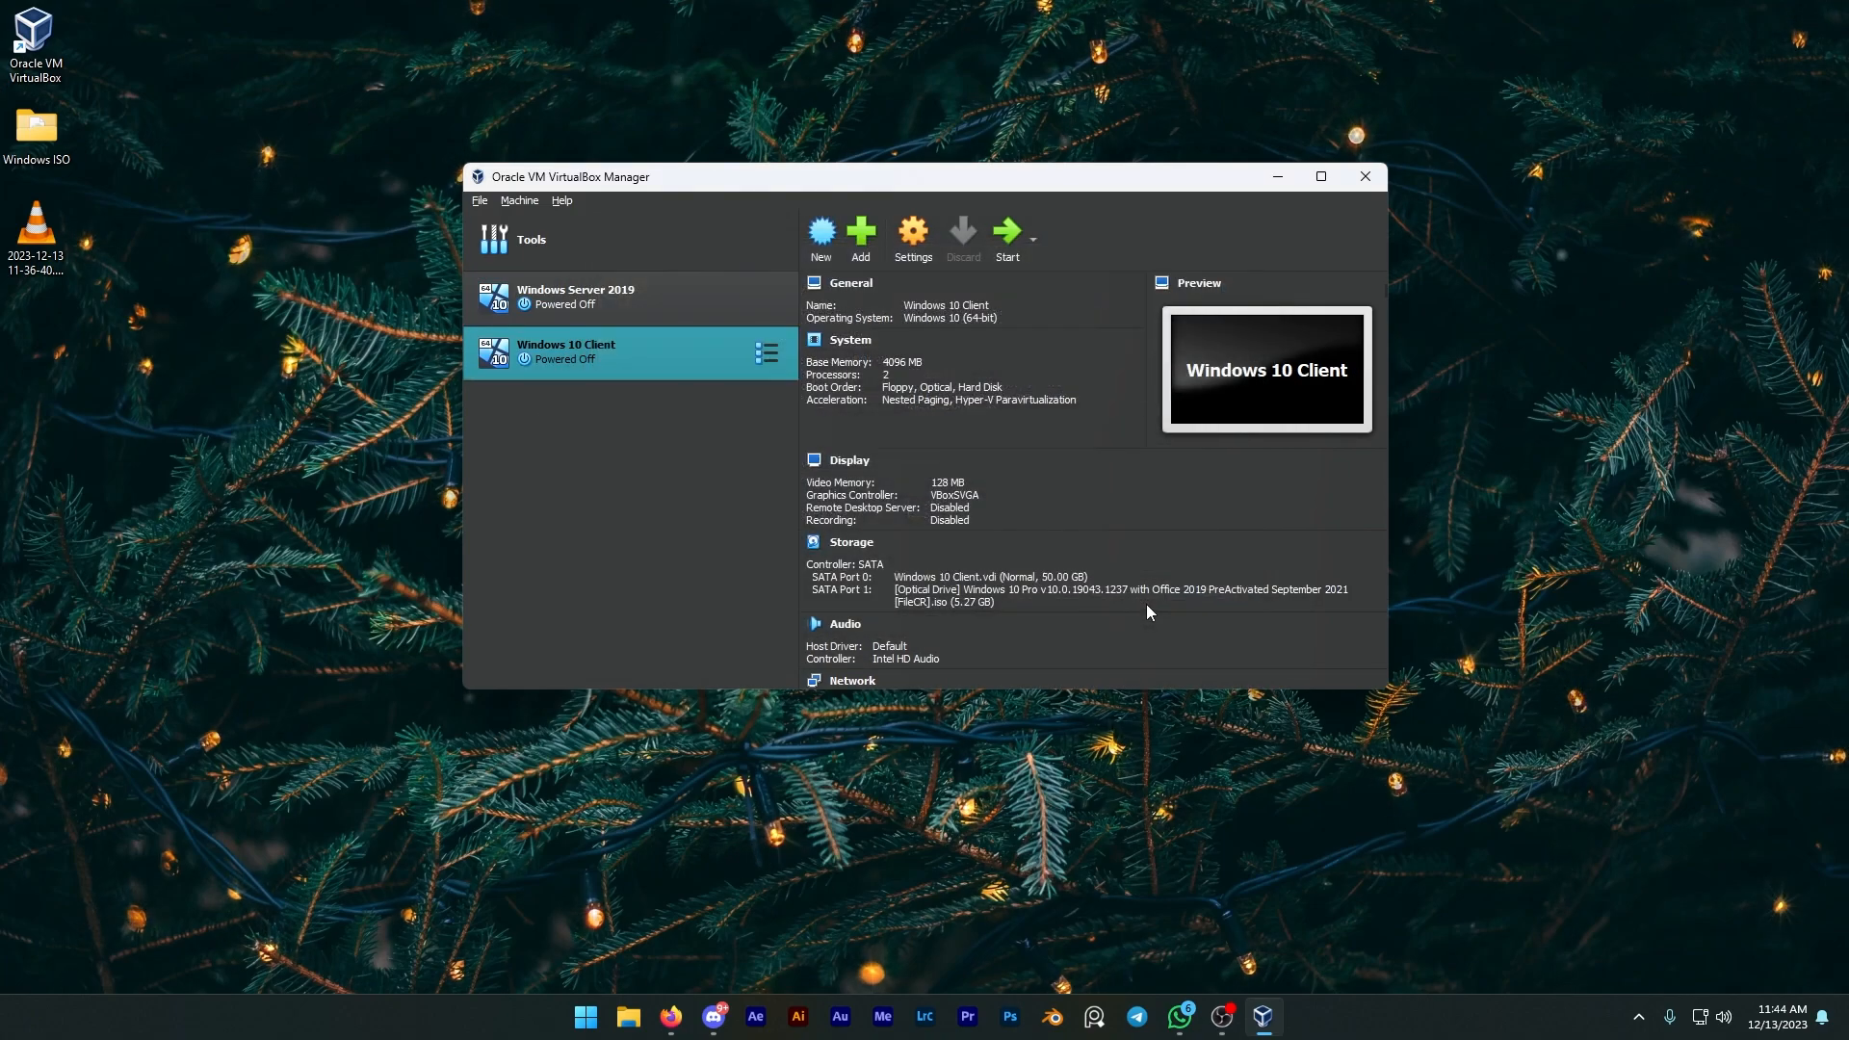
Step: Set the Windows 10 Client's Adapter 1 to Host-only Adapter with promiscuous mode Allow All and save
click(928, 227)
click(684, 406)
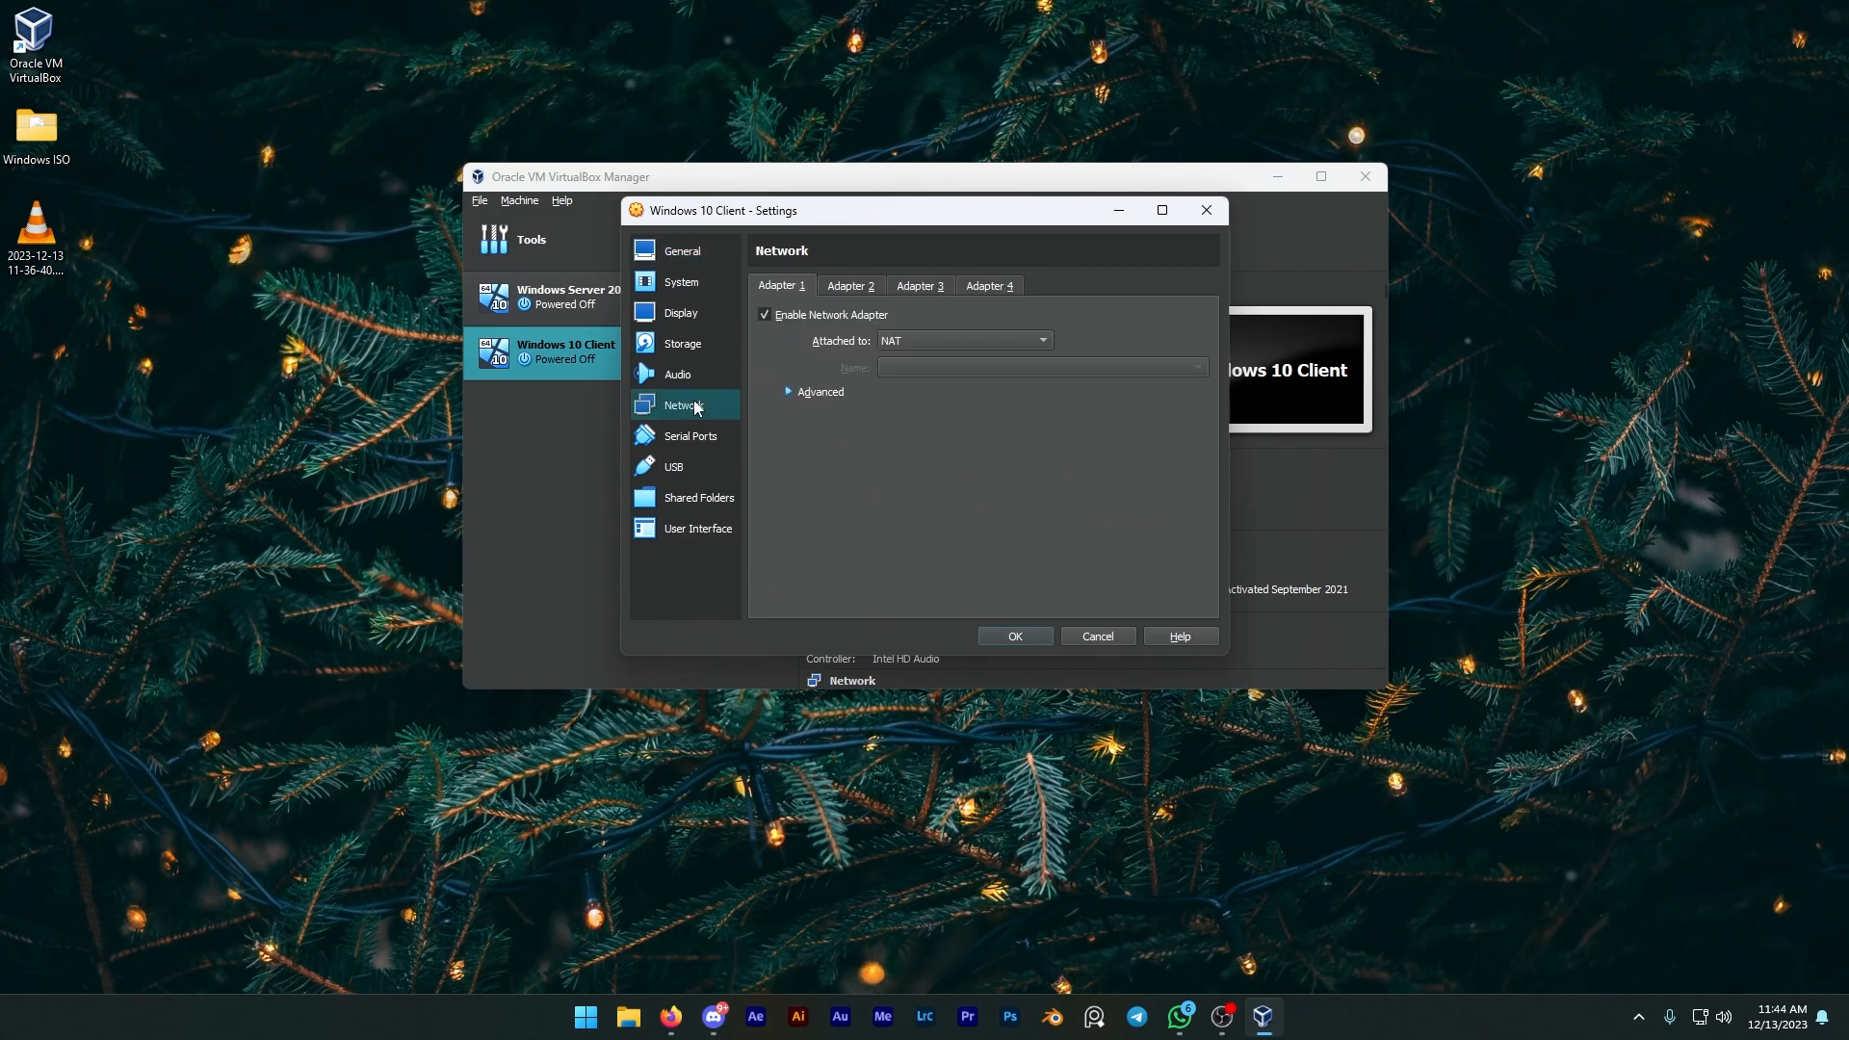
click(1015, 343)
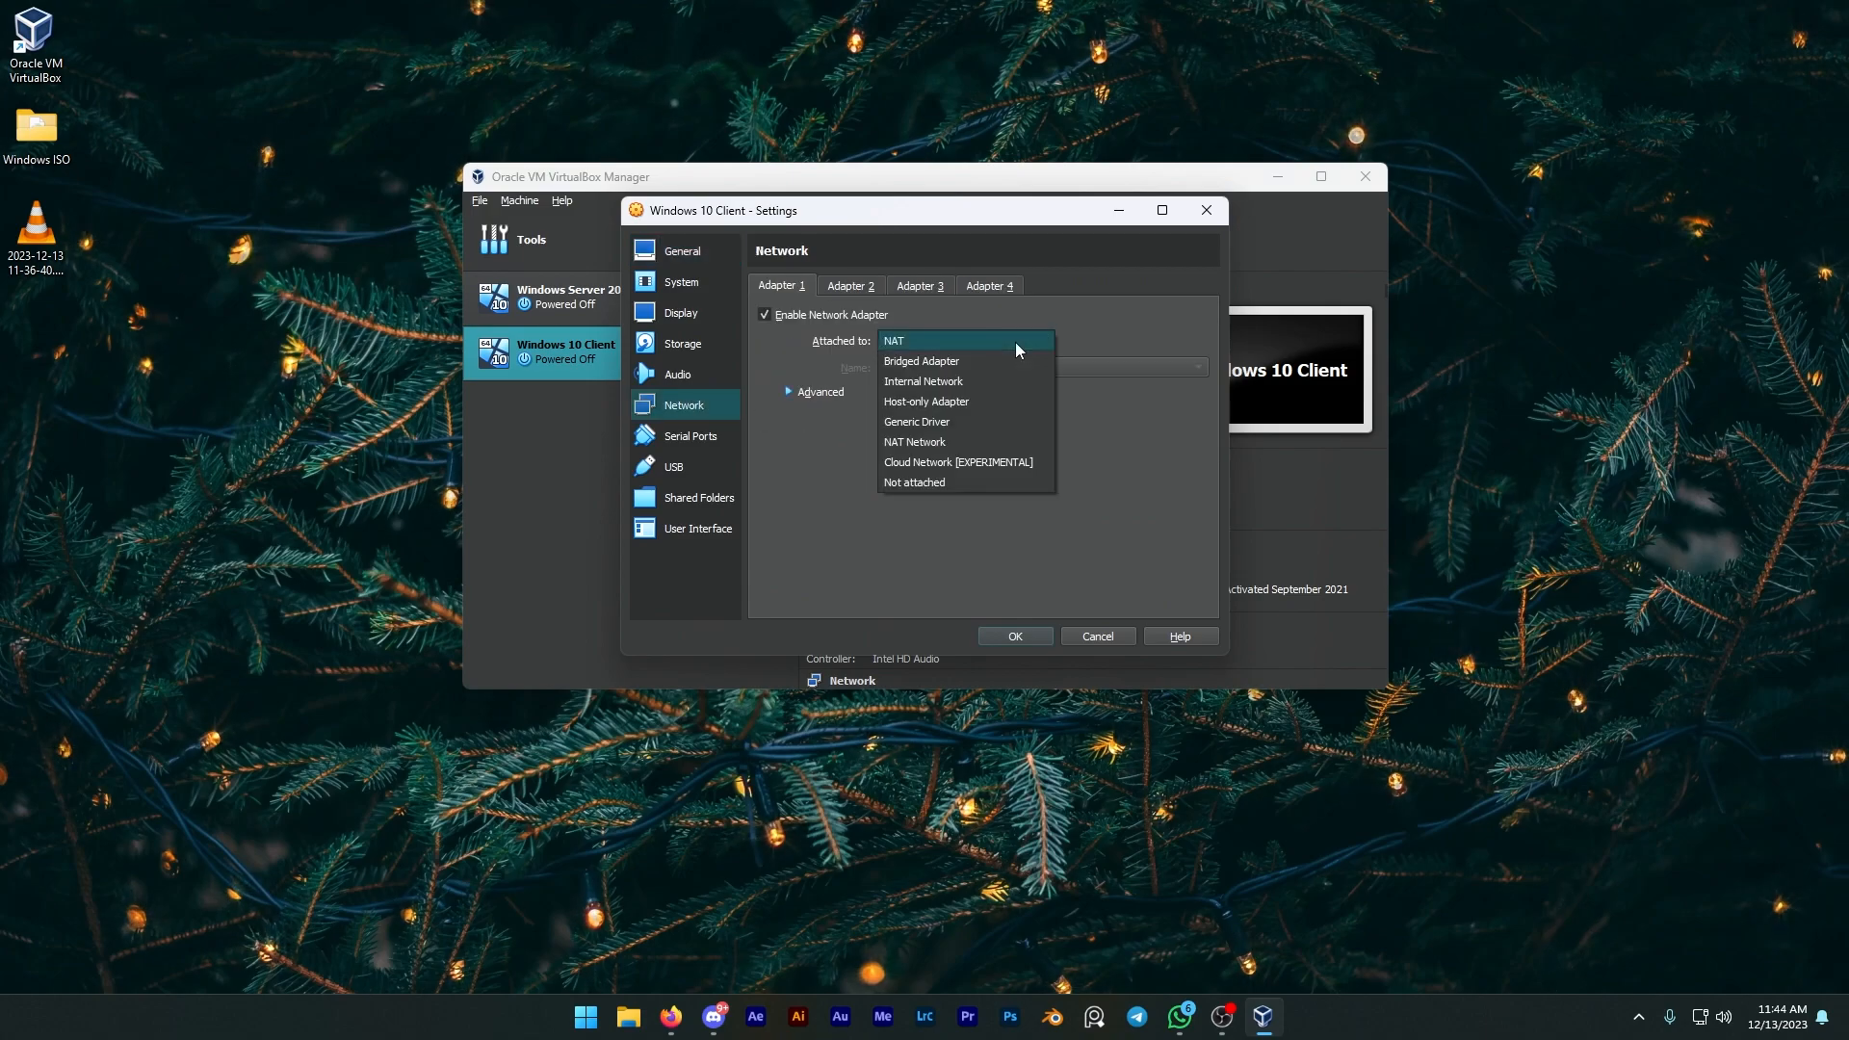
click(921, 408)
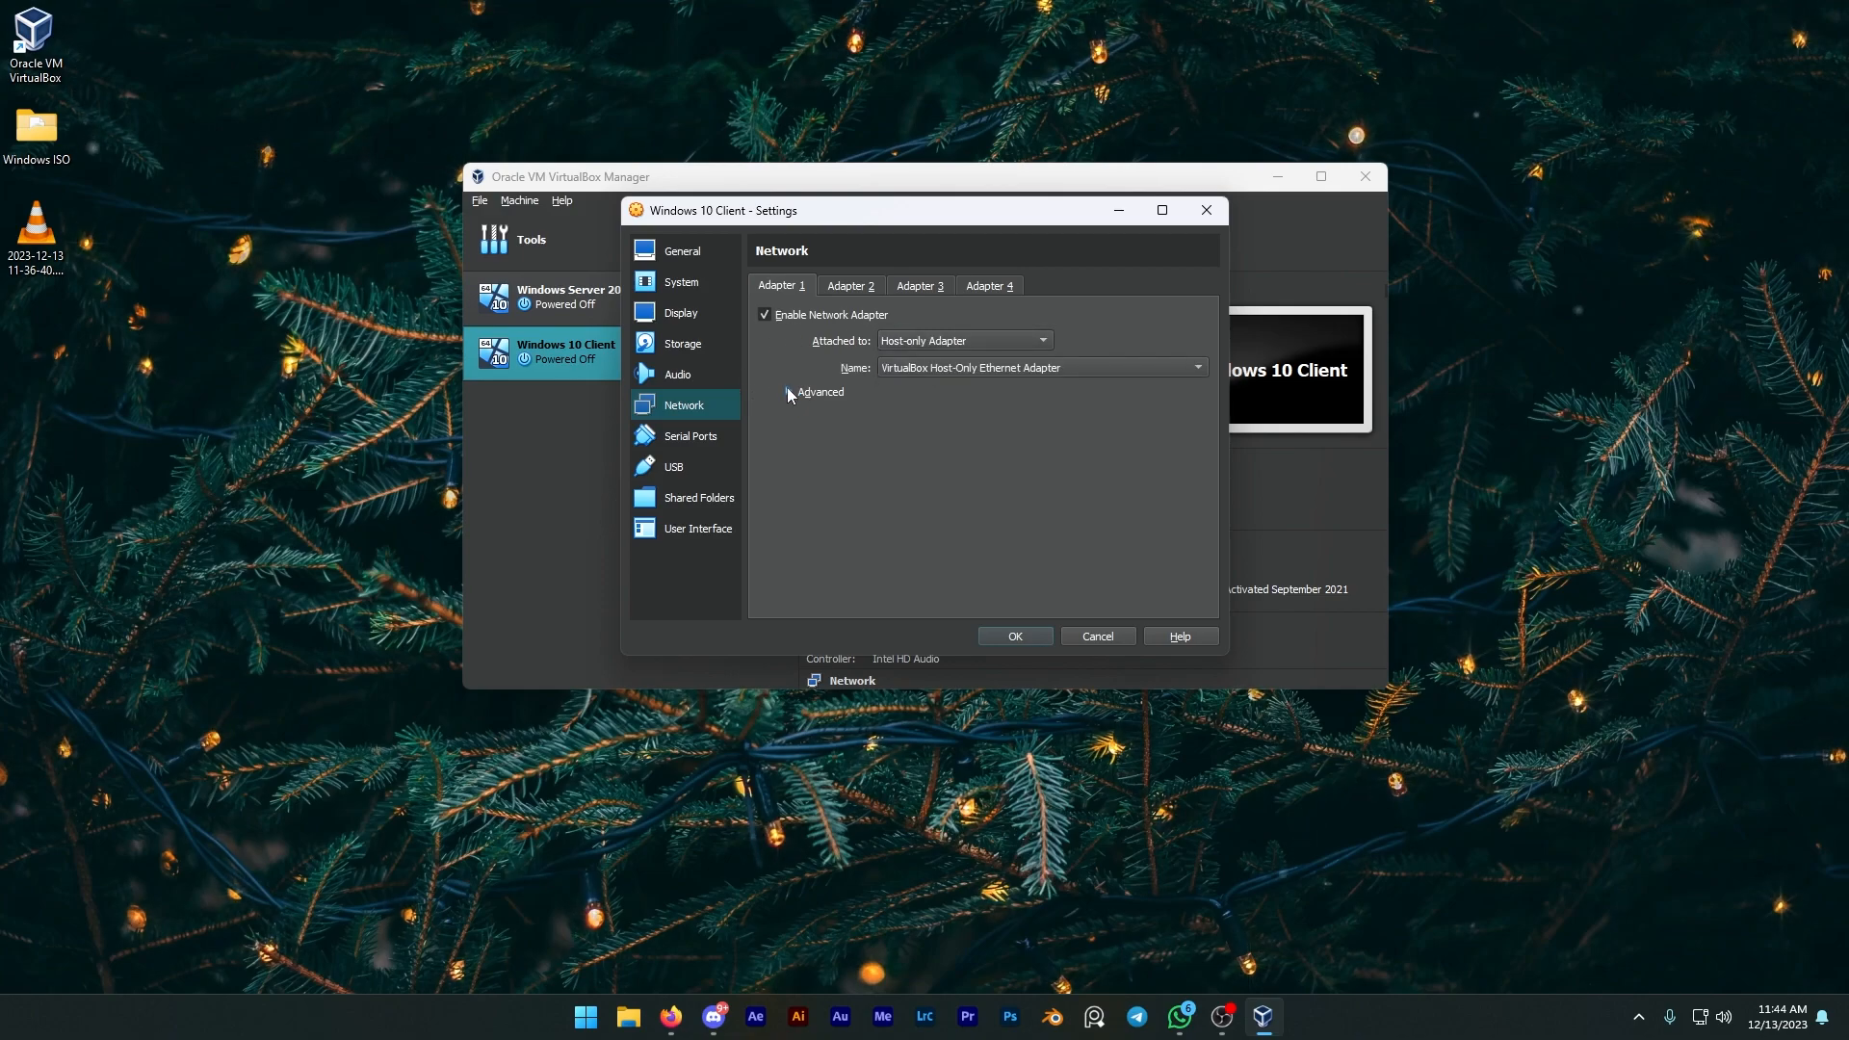
click(788, 392)
click(945, 443)
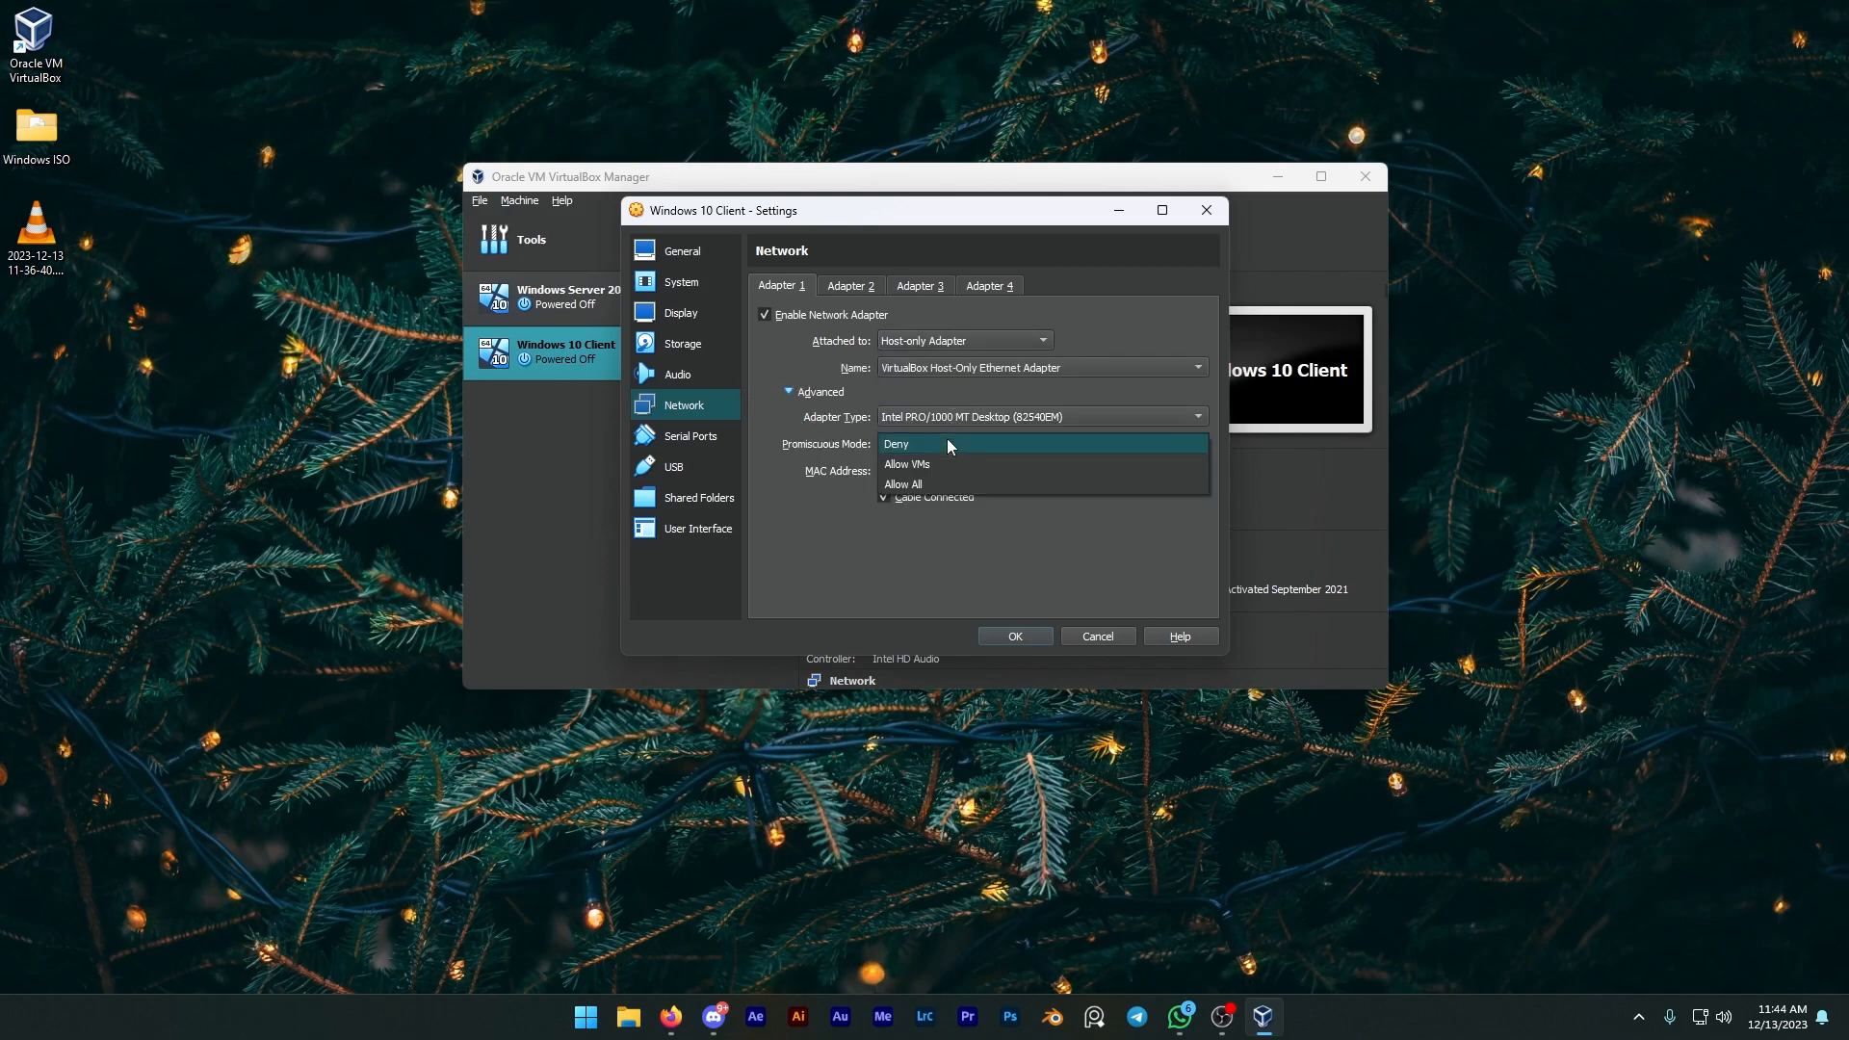
click(932, 485)
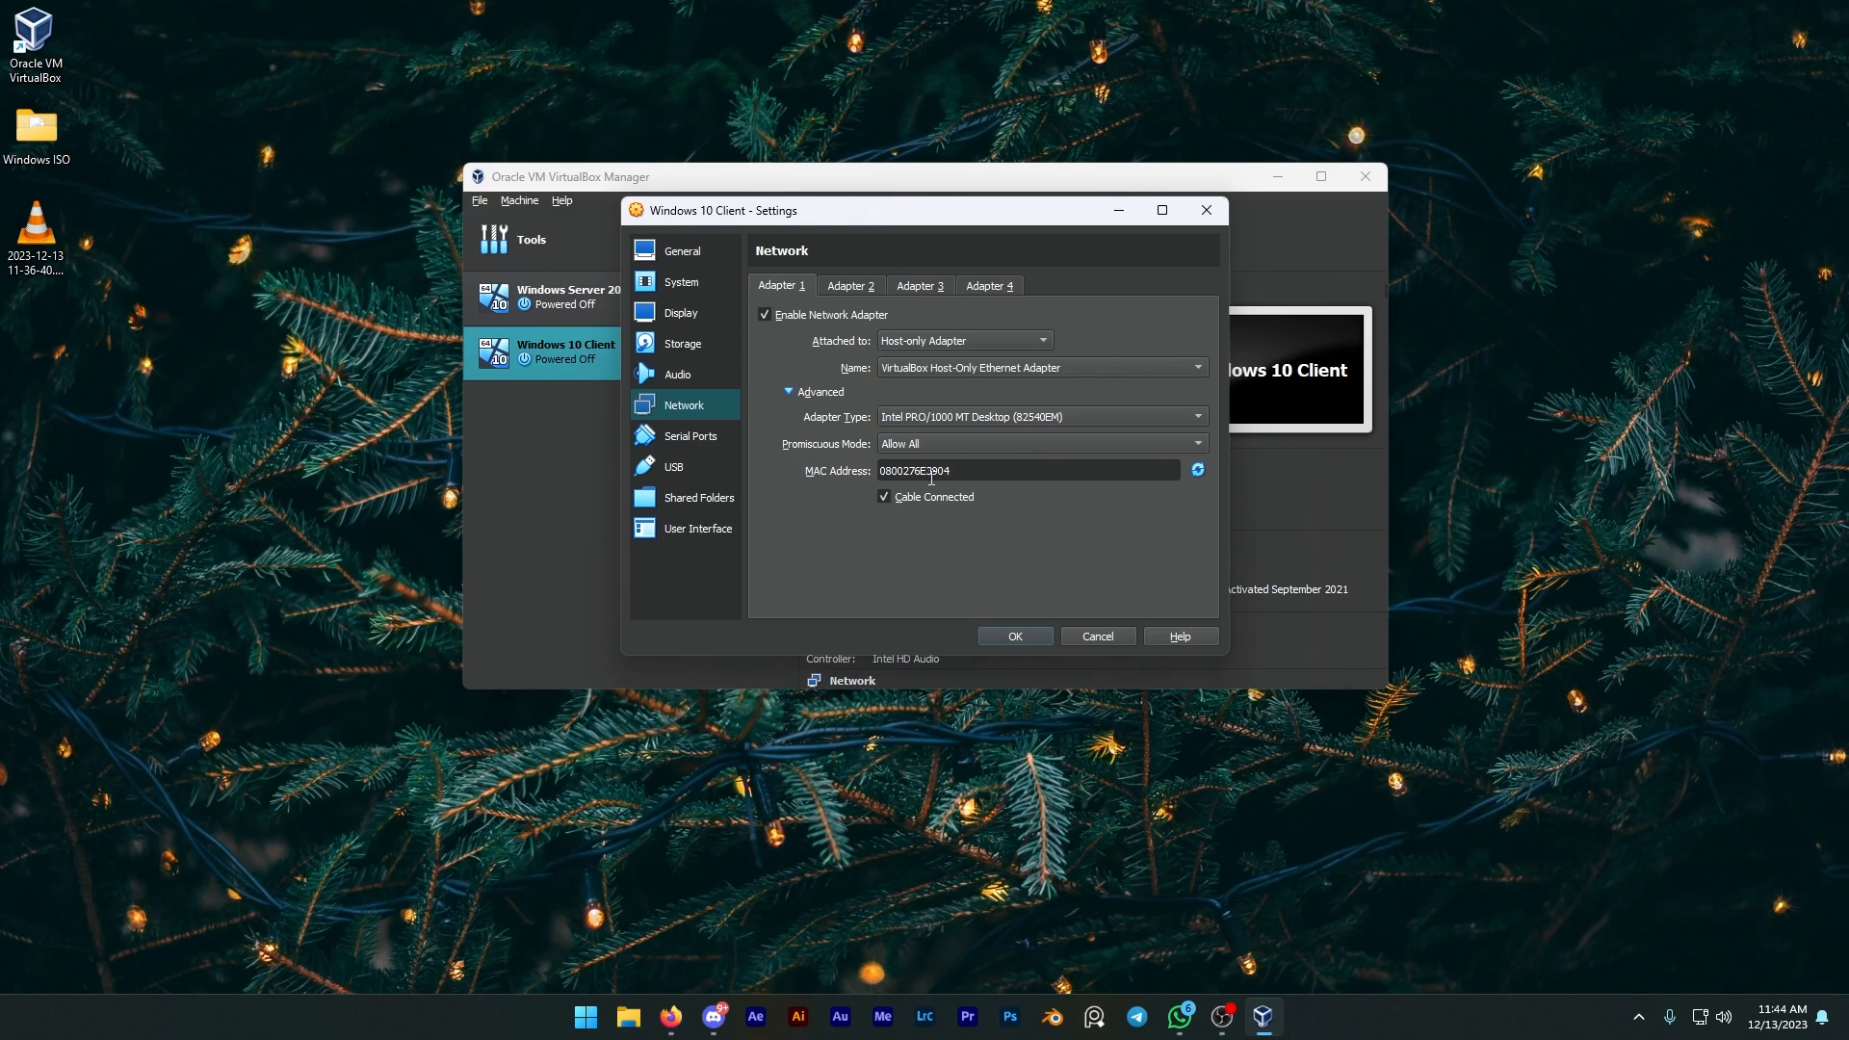
click(1015, 636)
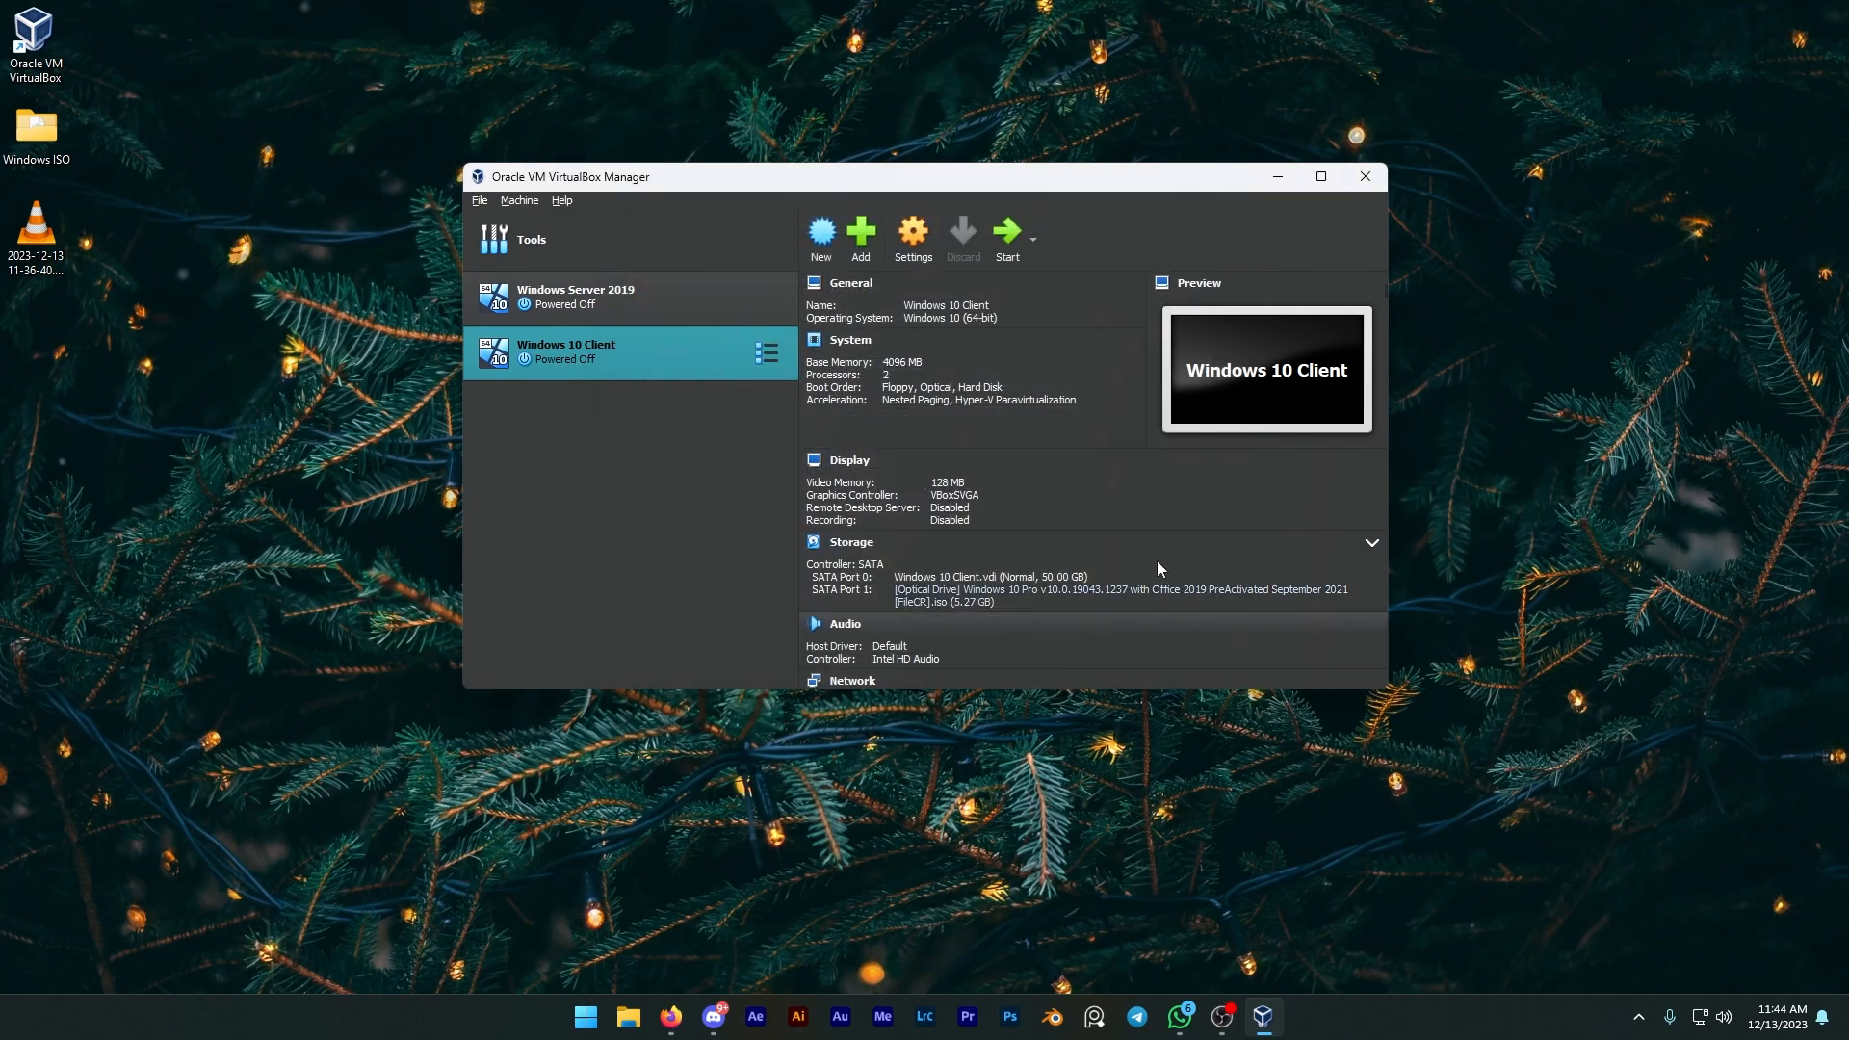
Step: Start the Windows 10 Client VM, maximize its window, and begin Windows Setup with Install now
click(1003, 236)
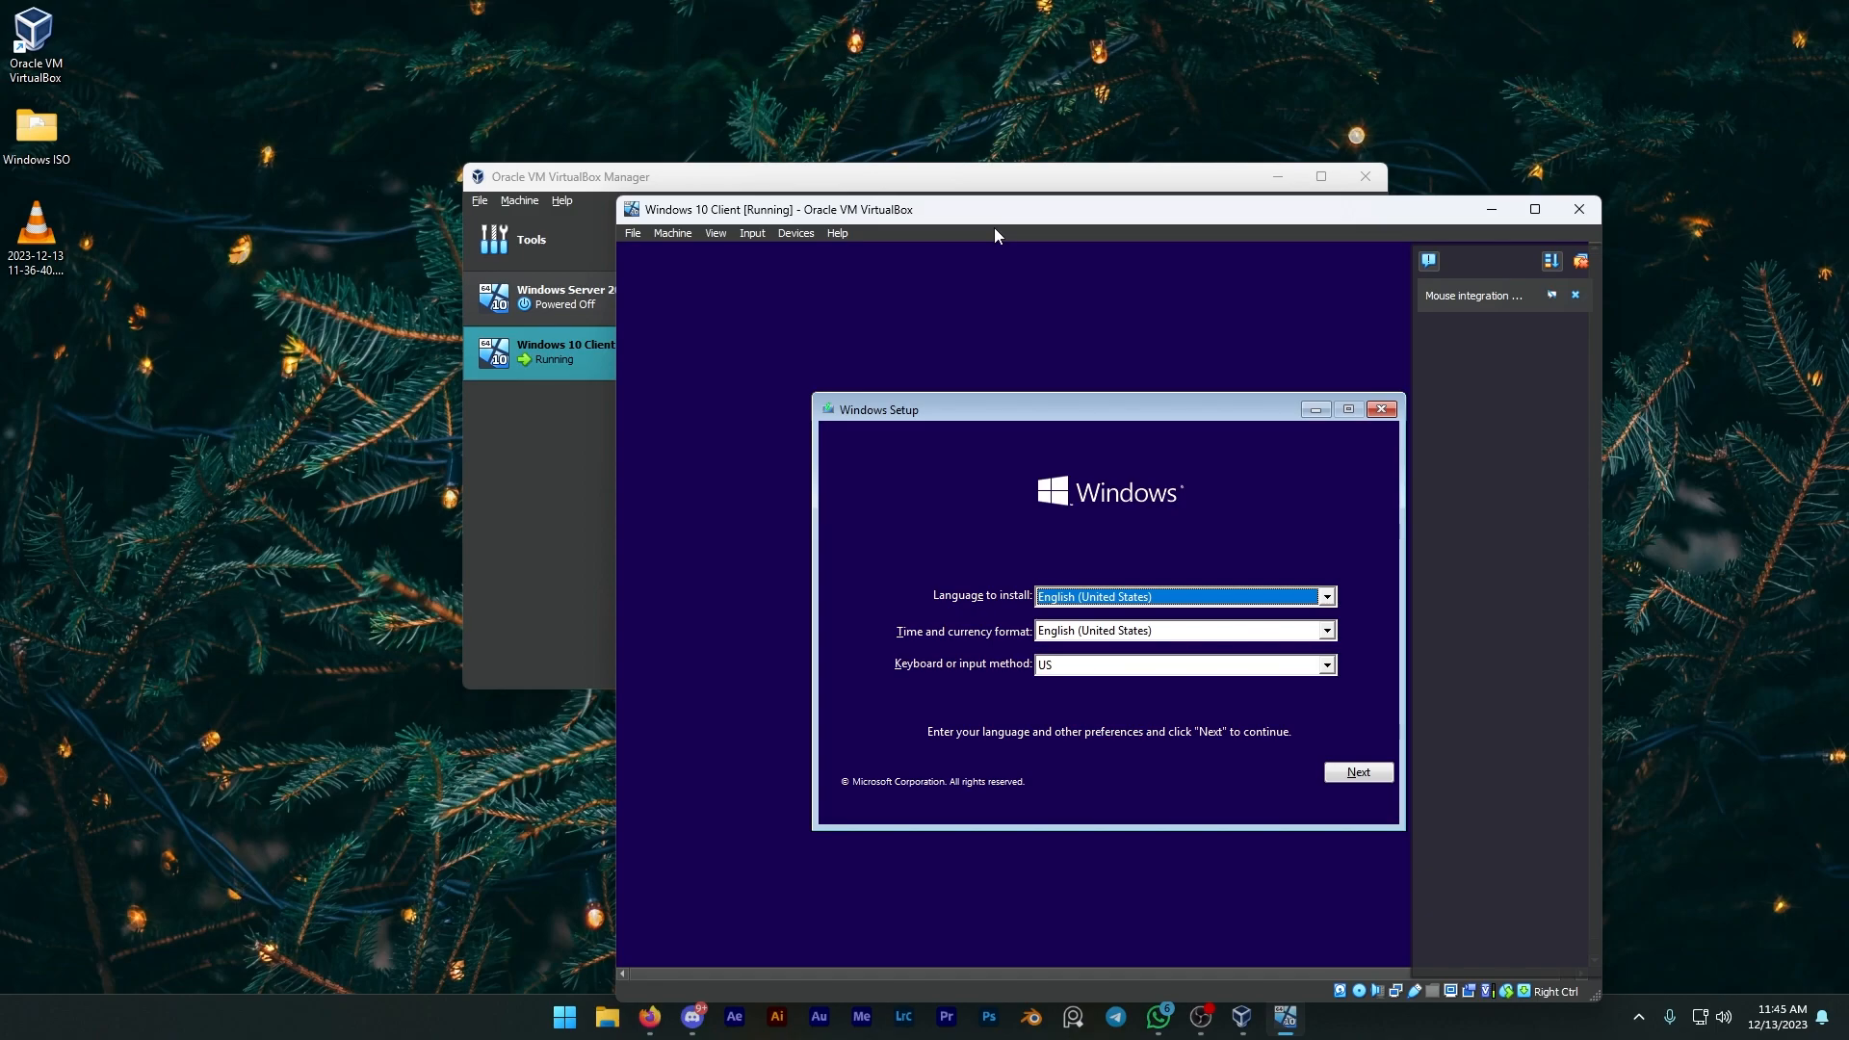
drag(993, 215, 781, 0)
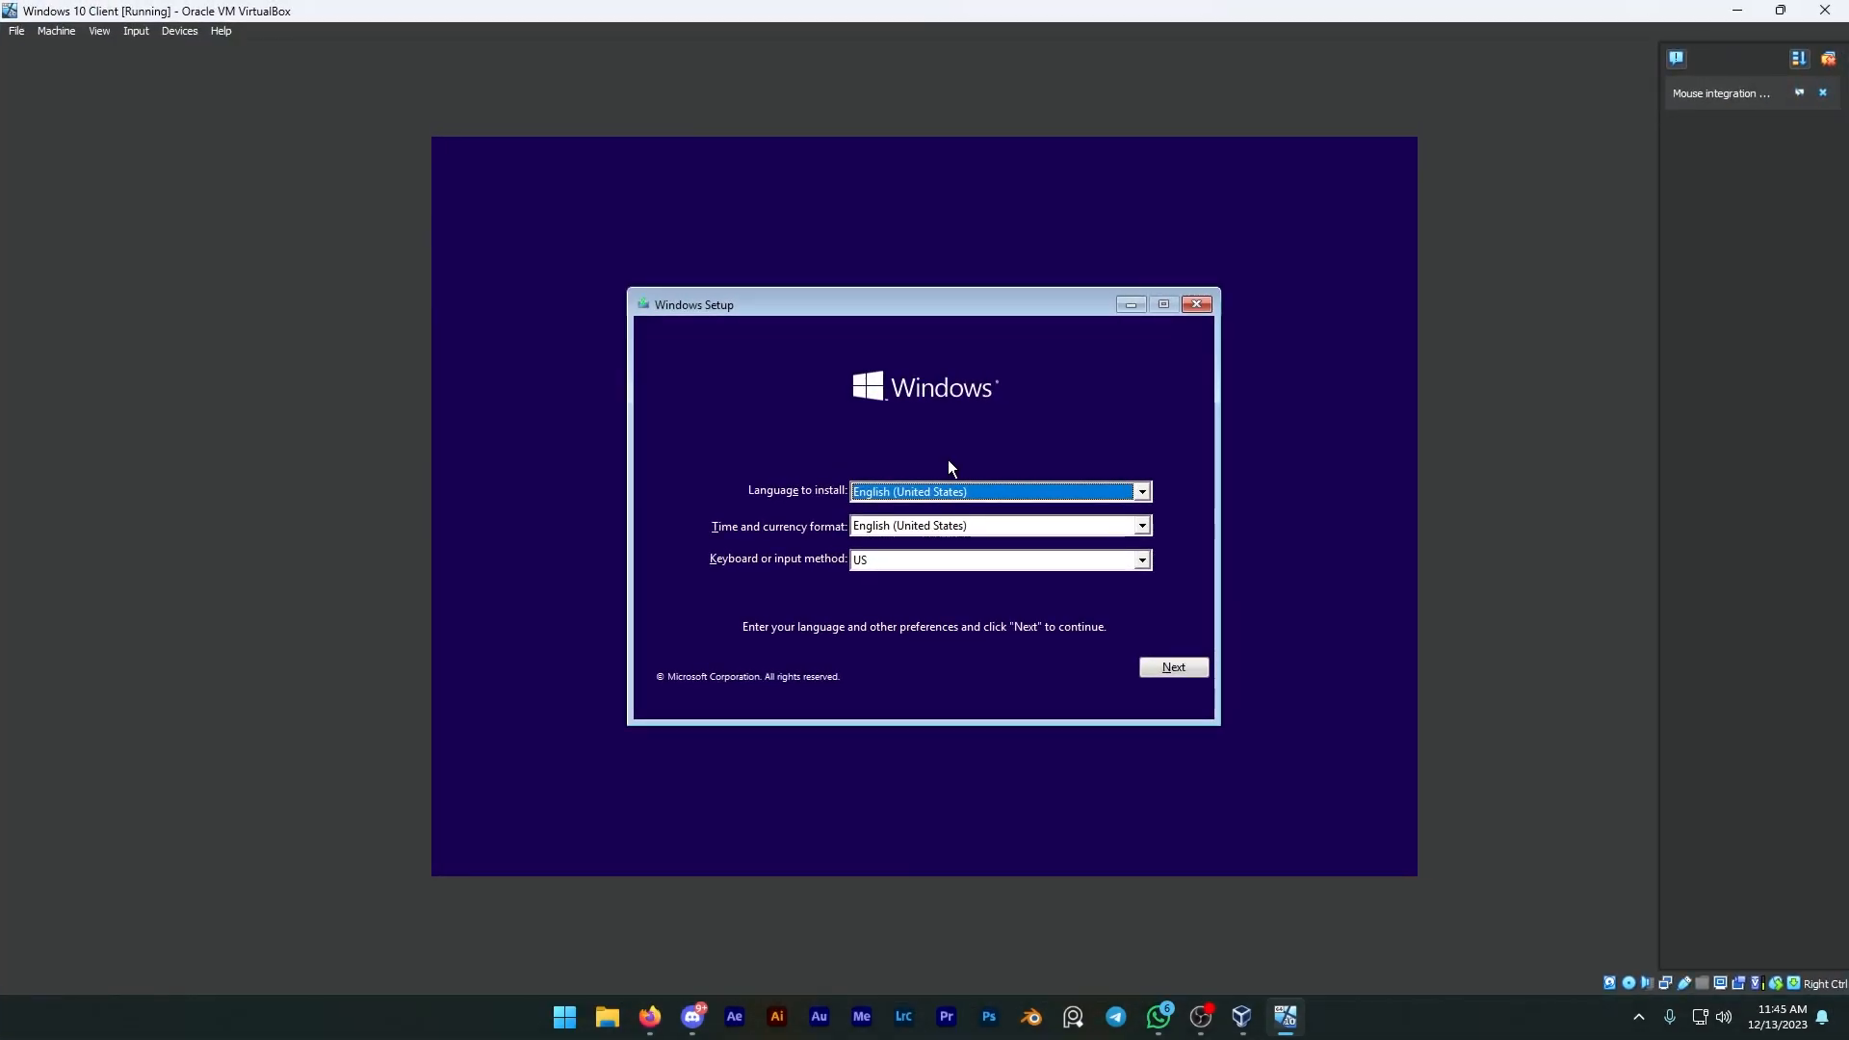
click(1167, 665)
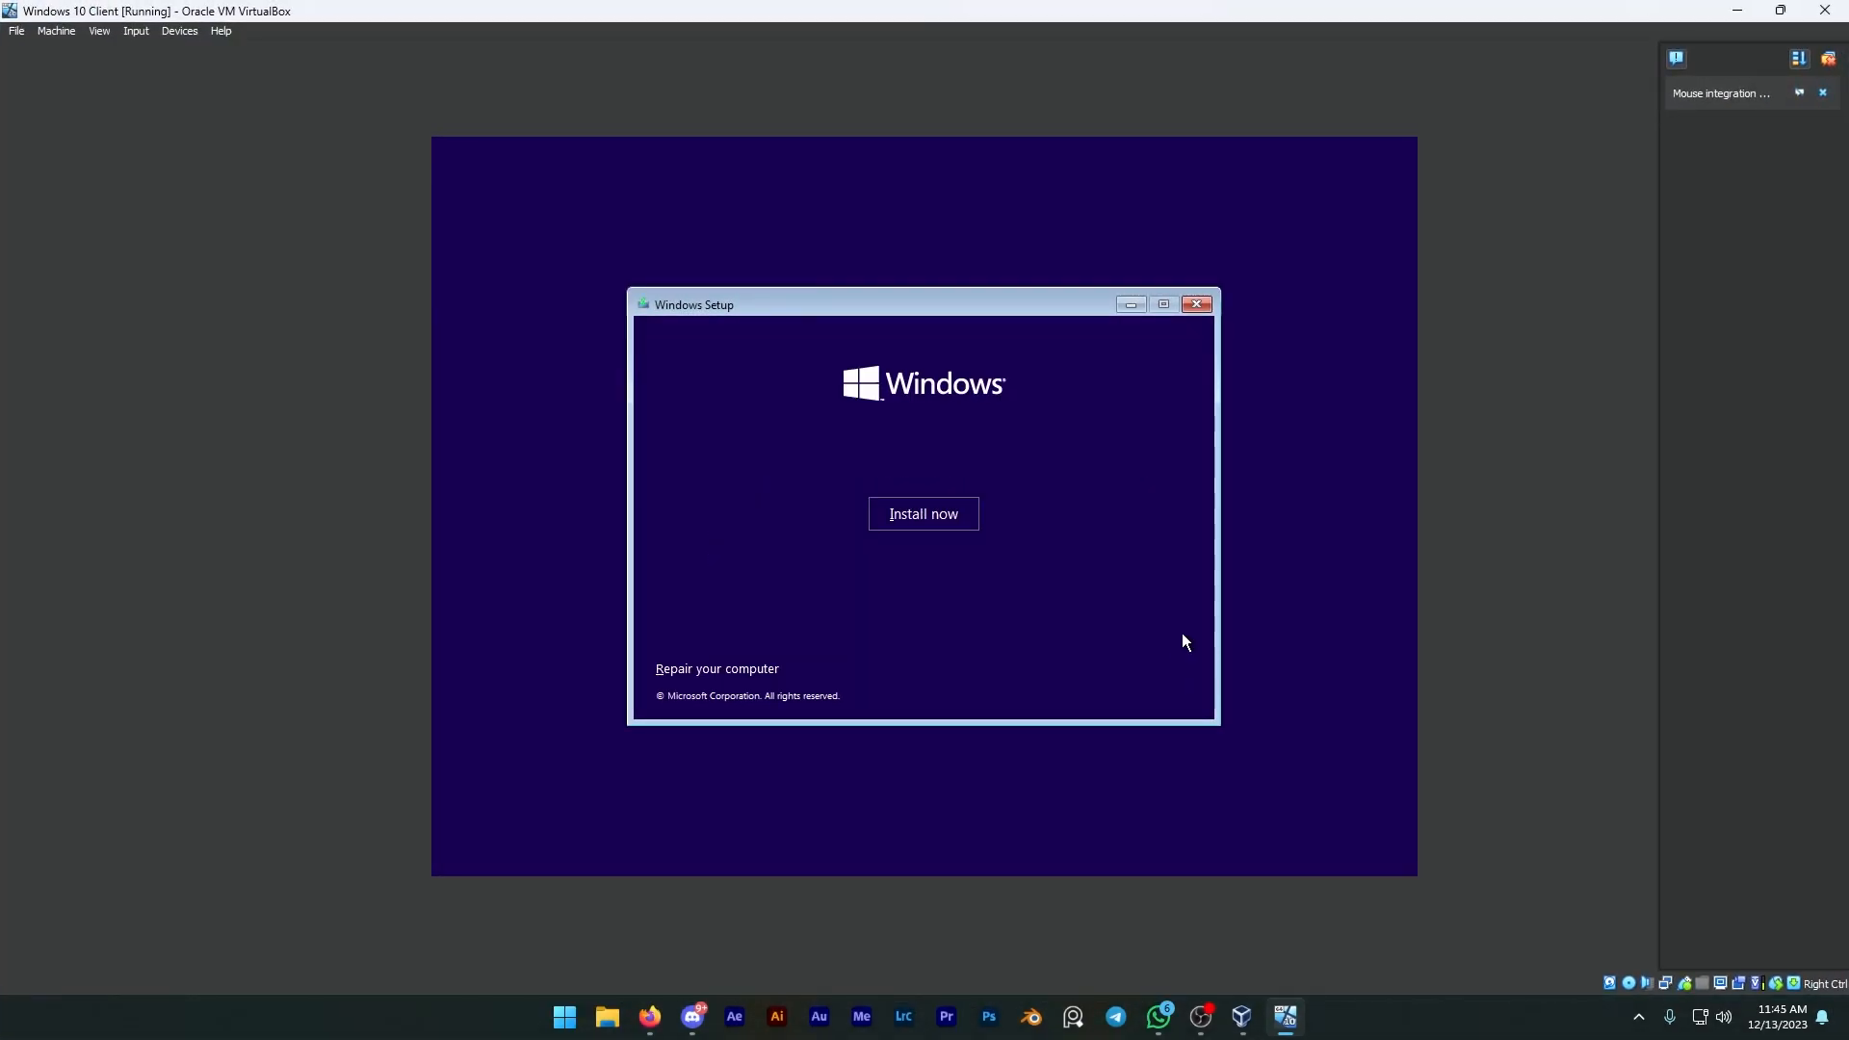
click(943, 508)
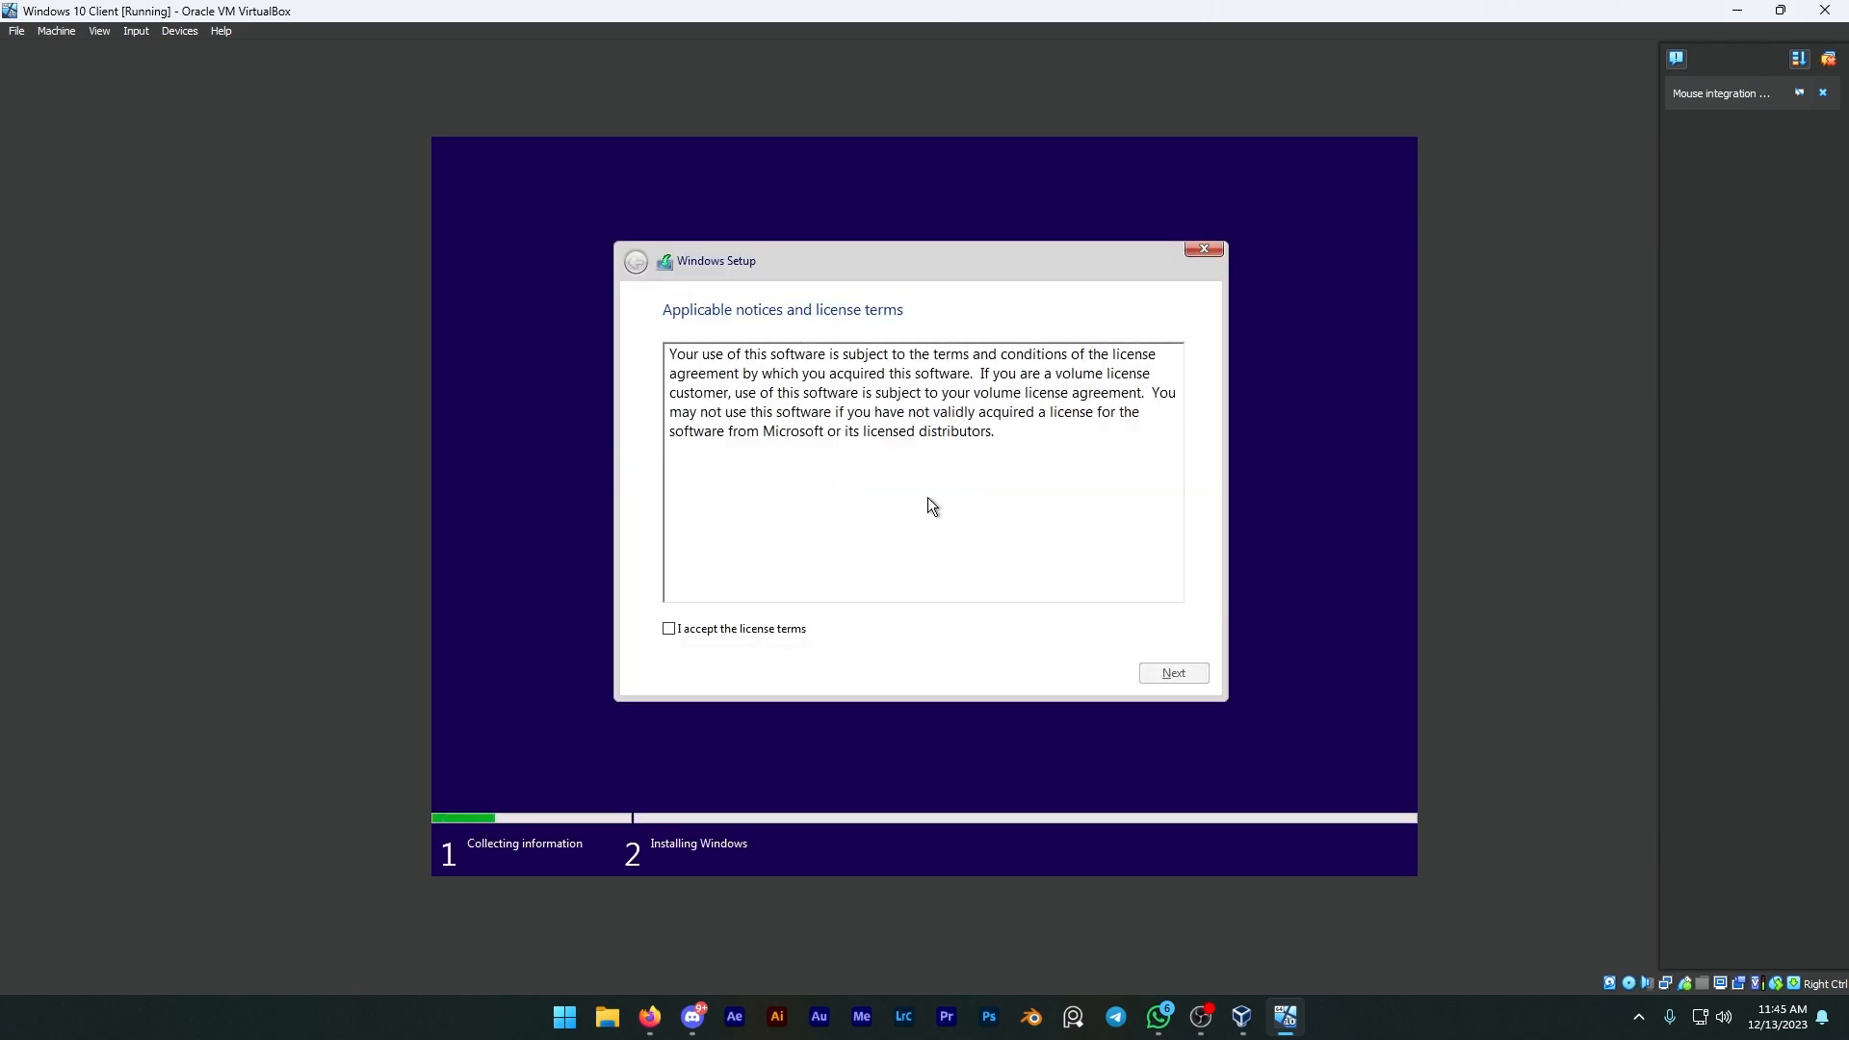
Step: Accept the license terms and choose the Custom: Install Windows only (advanced) installation
click(778, 631)
click(1168, 673)
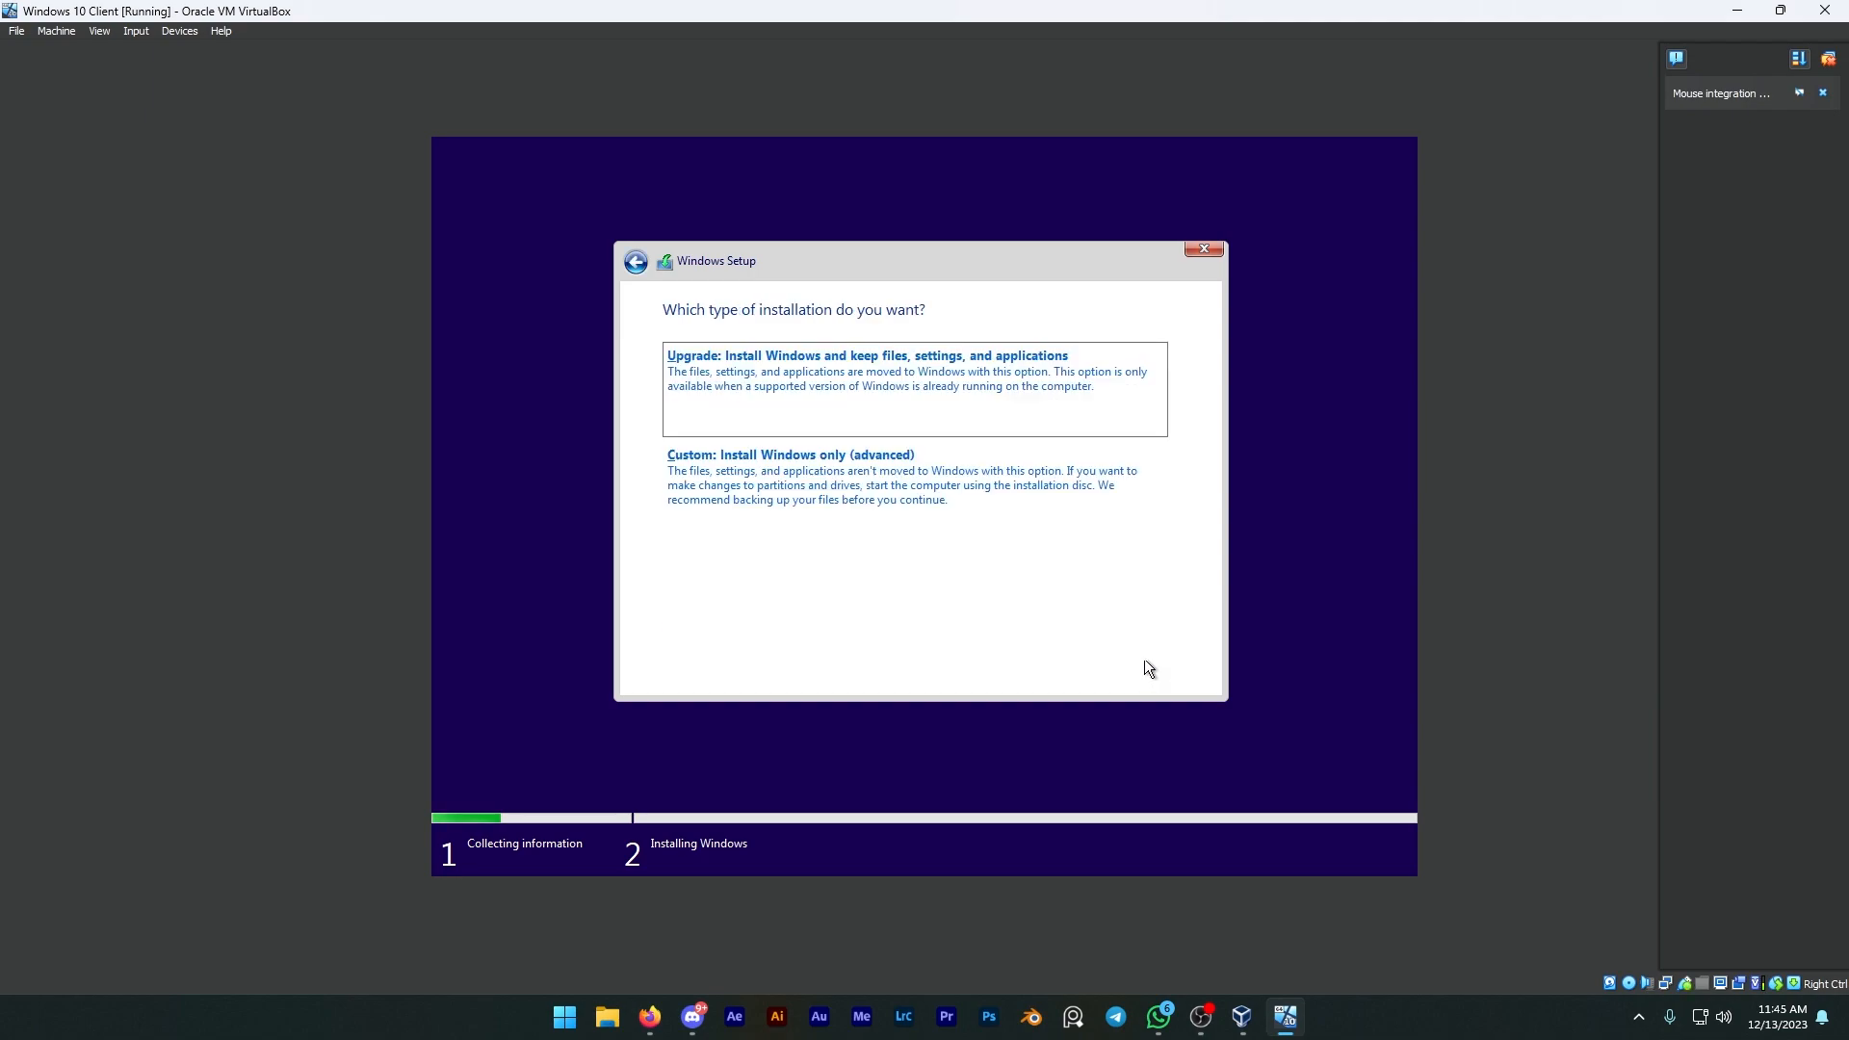
click(899, 504)
Step: Create a new partition on Drive 0's unallocated space and install Windows on Partition 2
click(1063, 572)
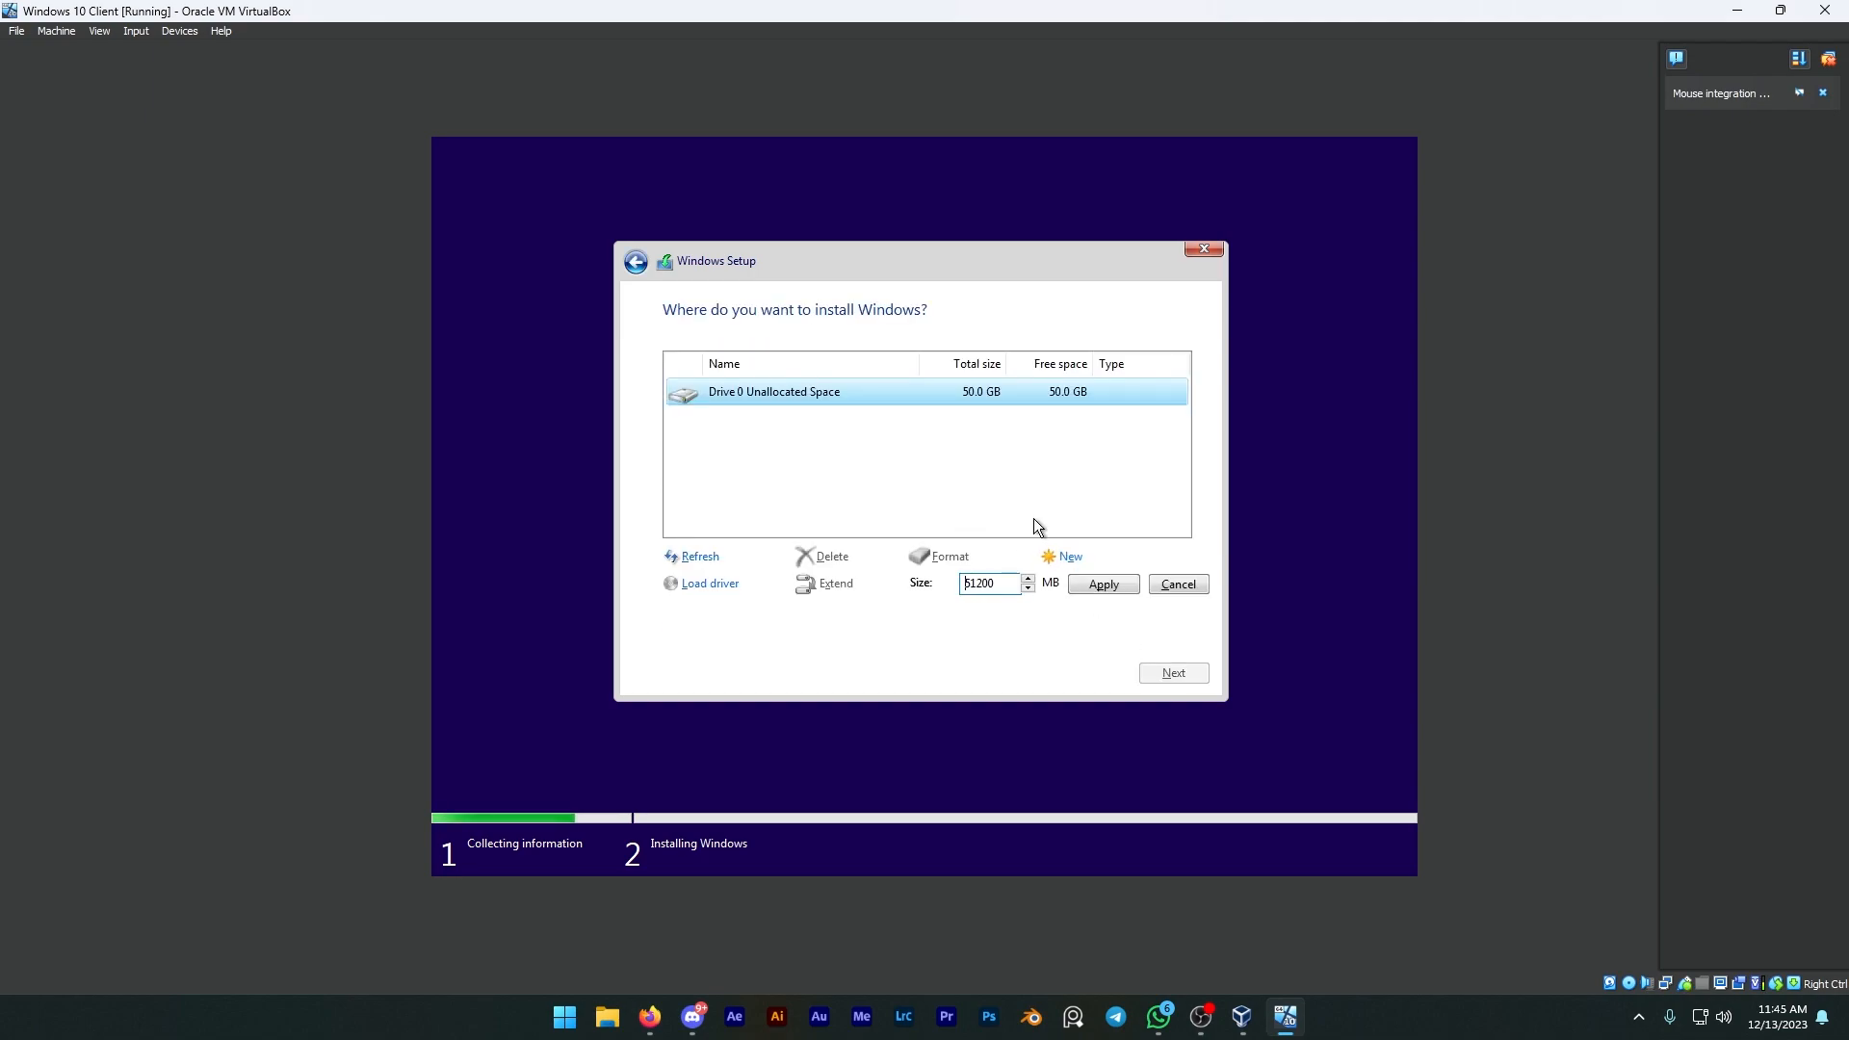
click(1090, 588)
click(1057, 587)
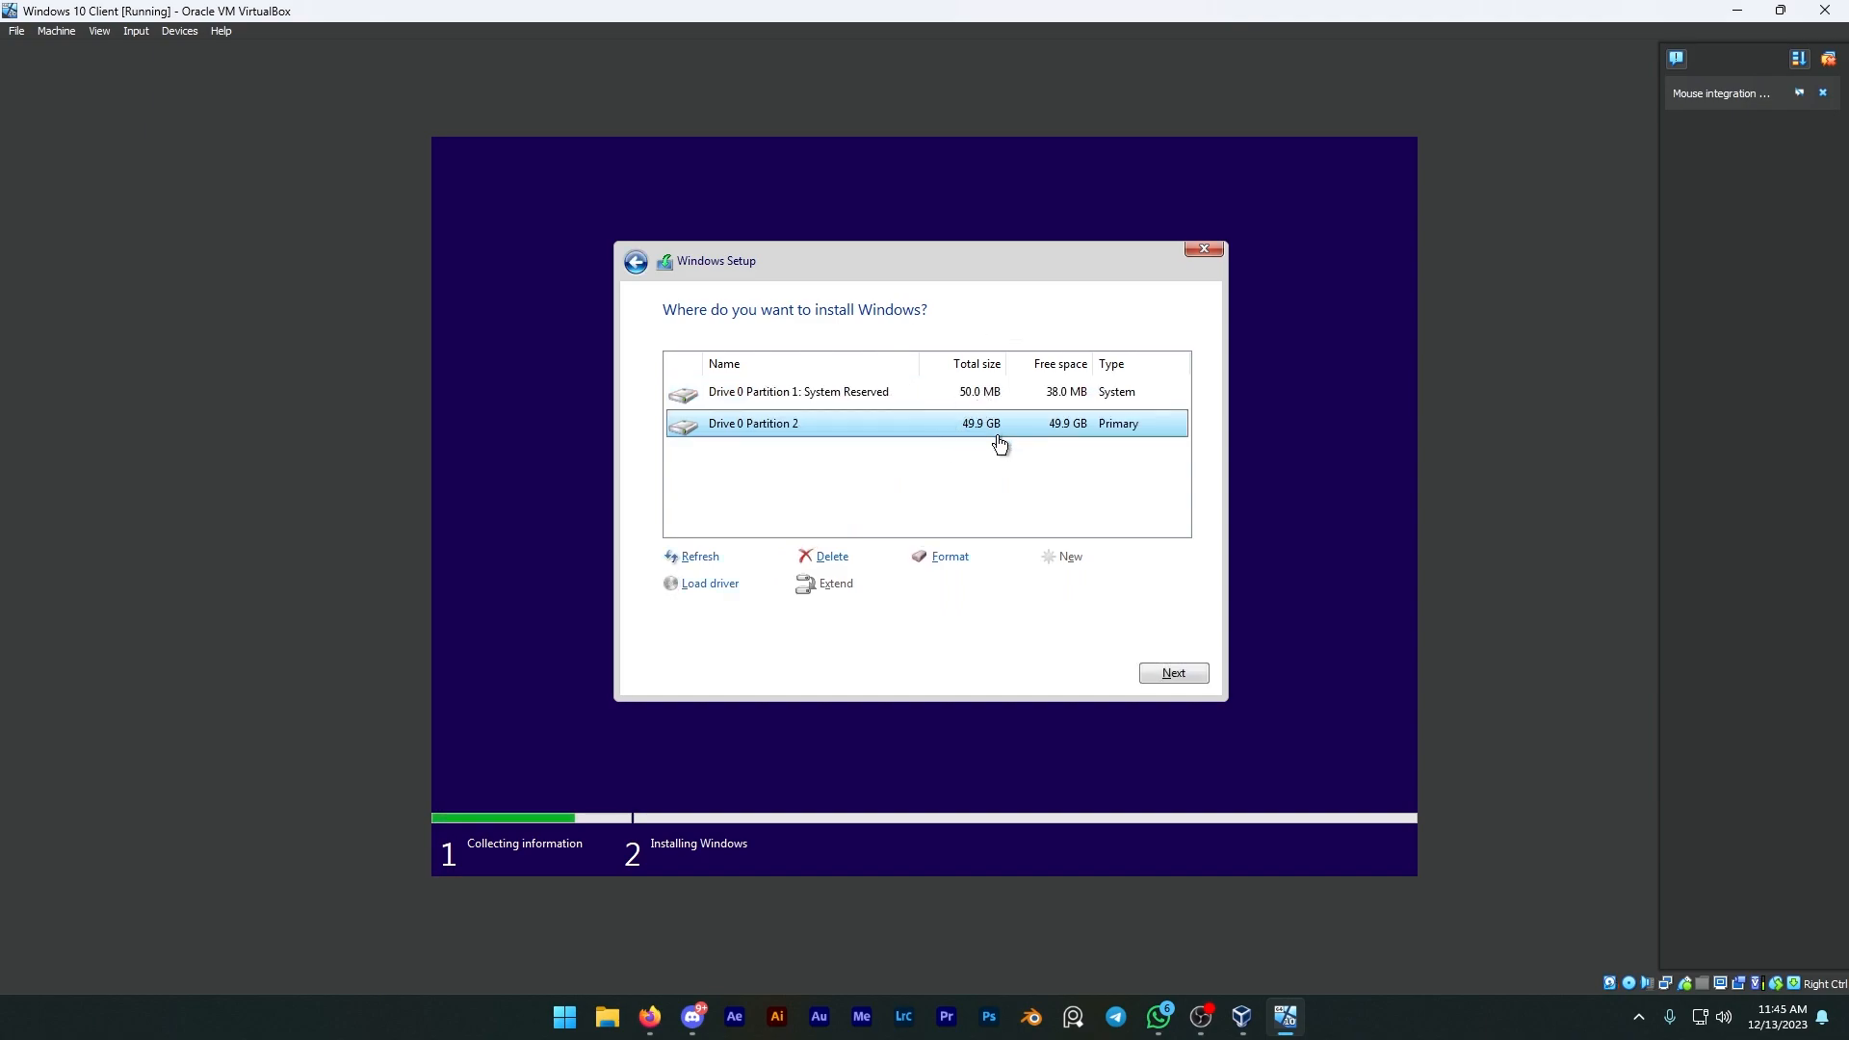
click(1143, 670)
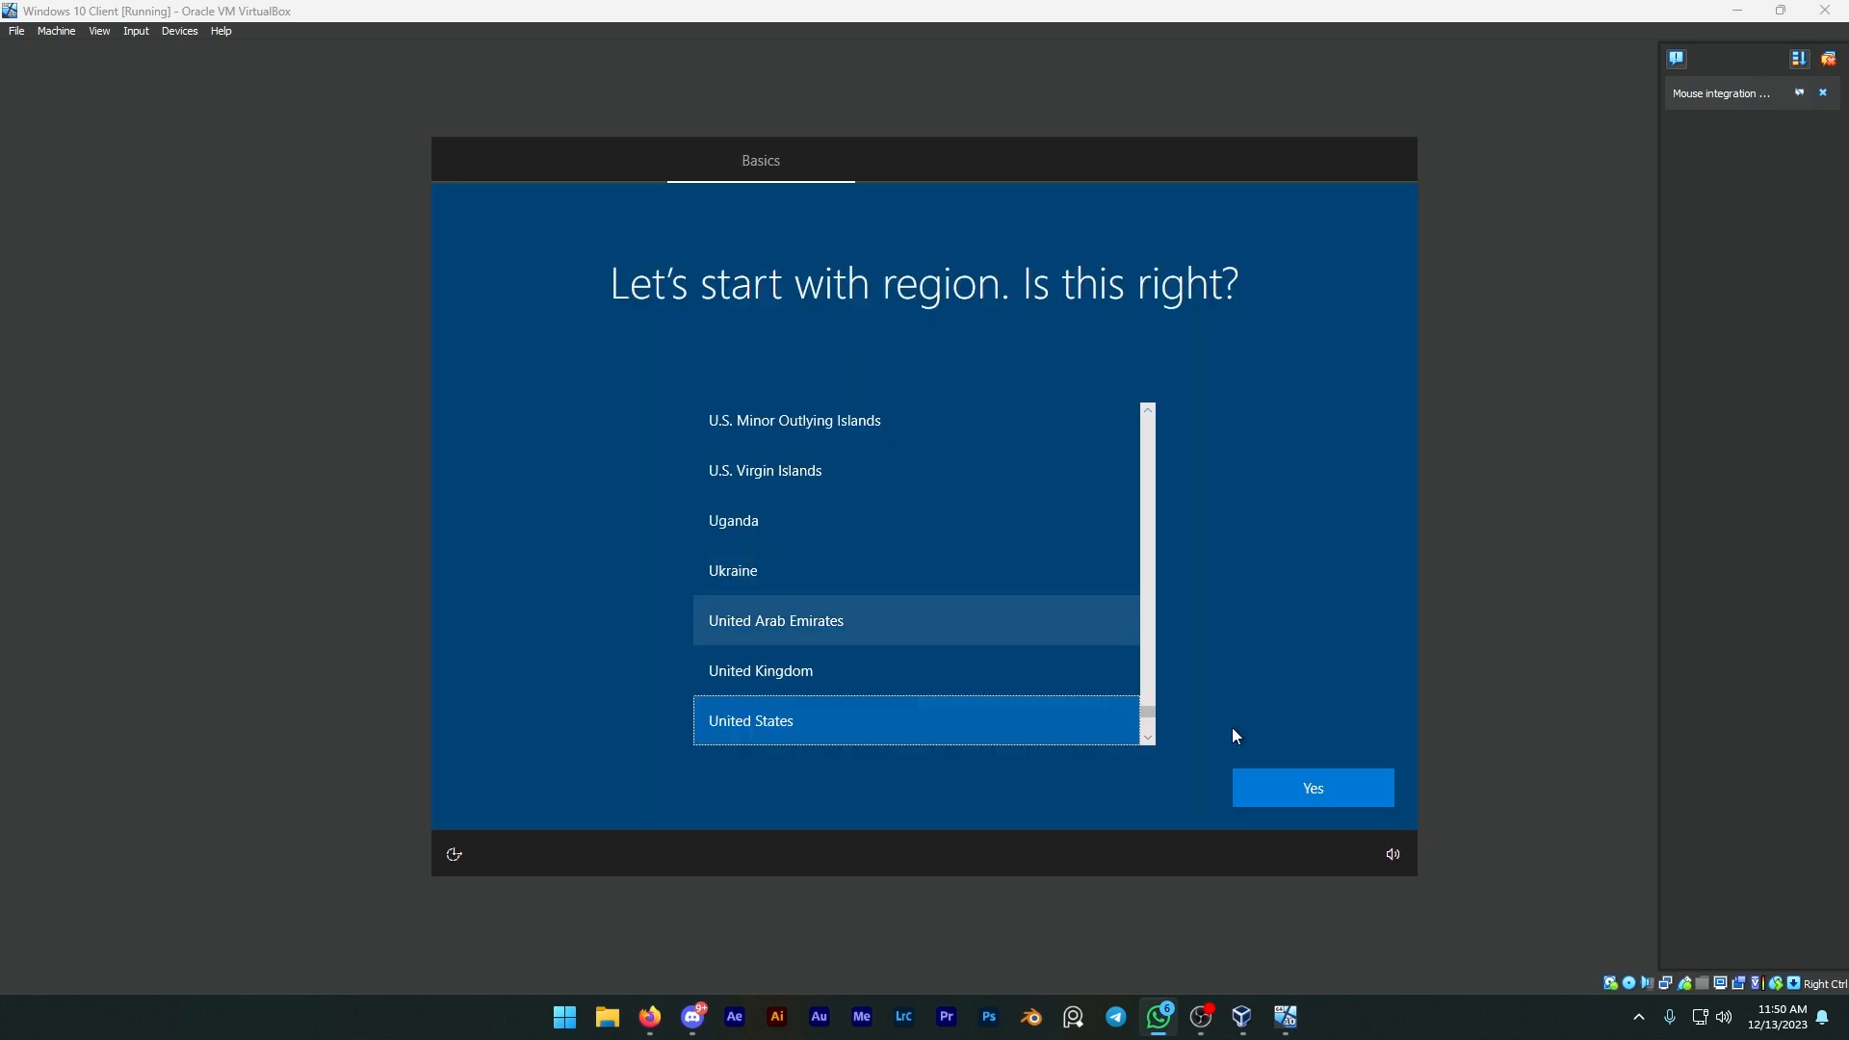
Step: Confirm the United States region and US keyboard layout, skip a second layout, and continue with limited setup
click(1277, 786)
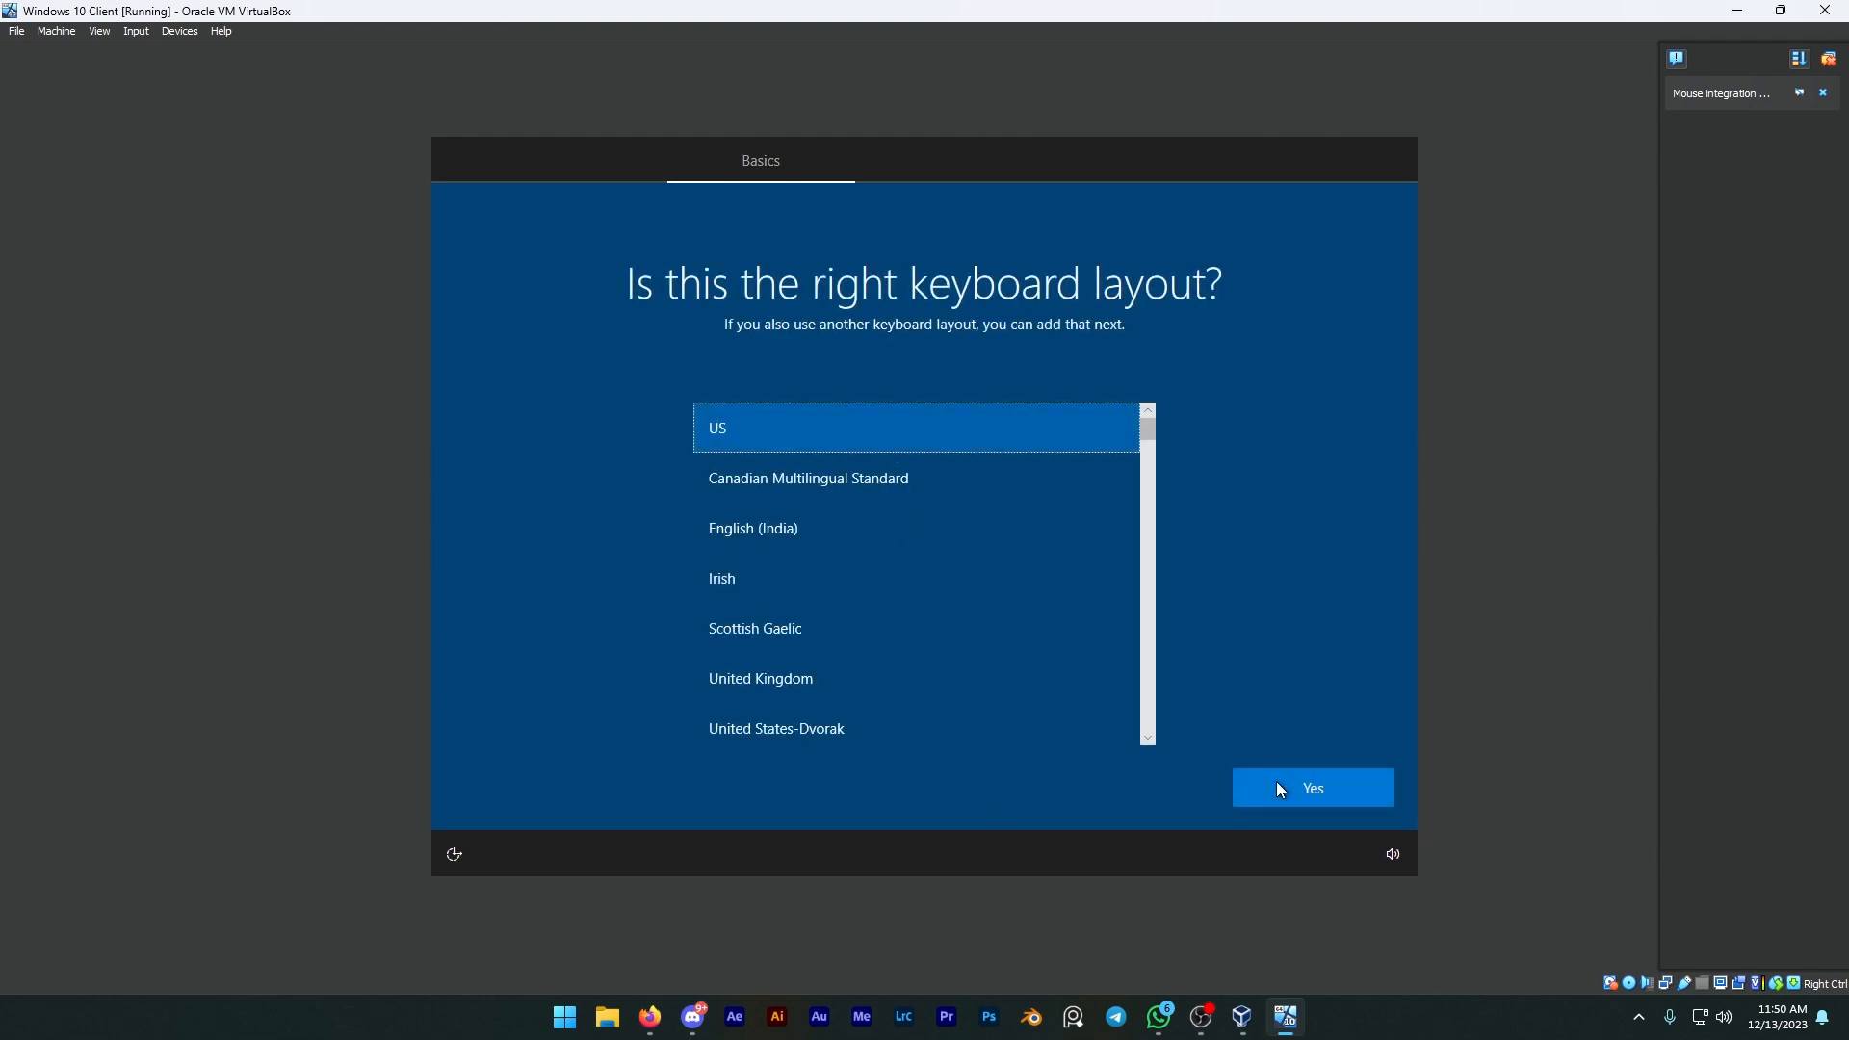
click(1317, 797)
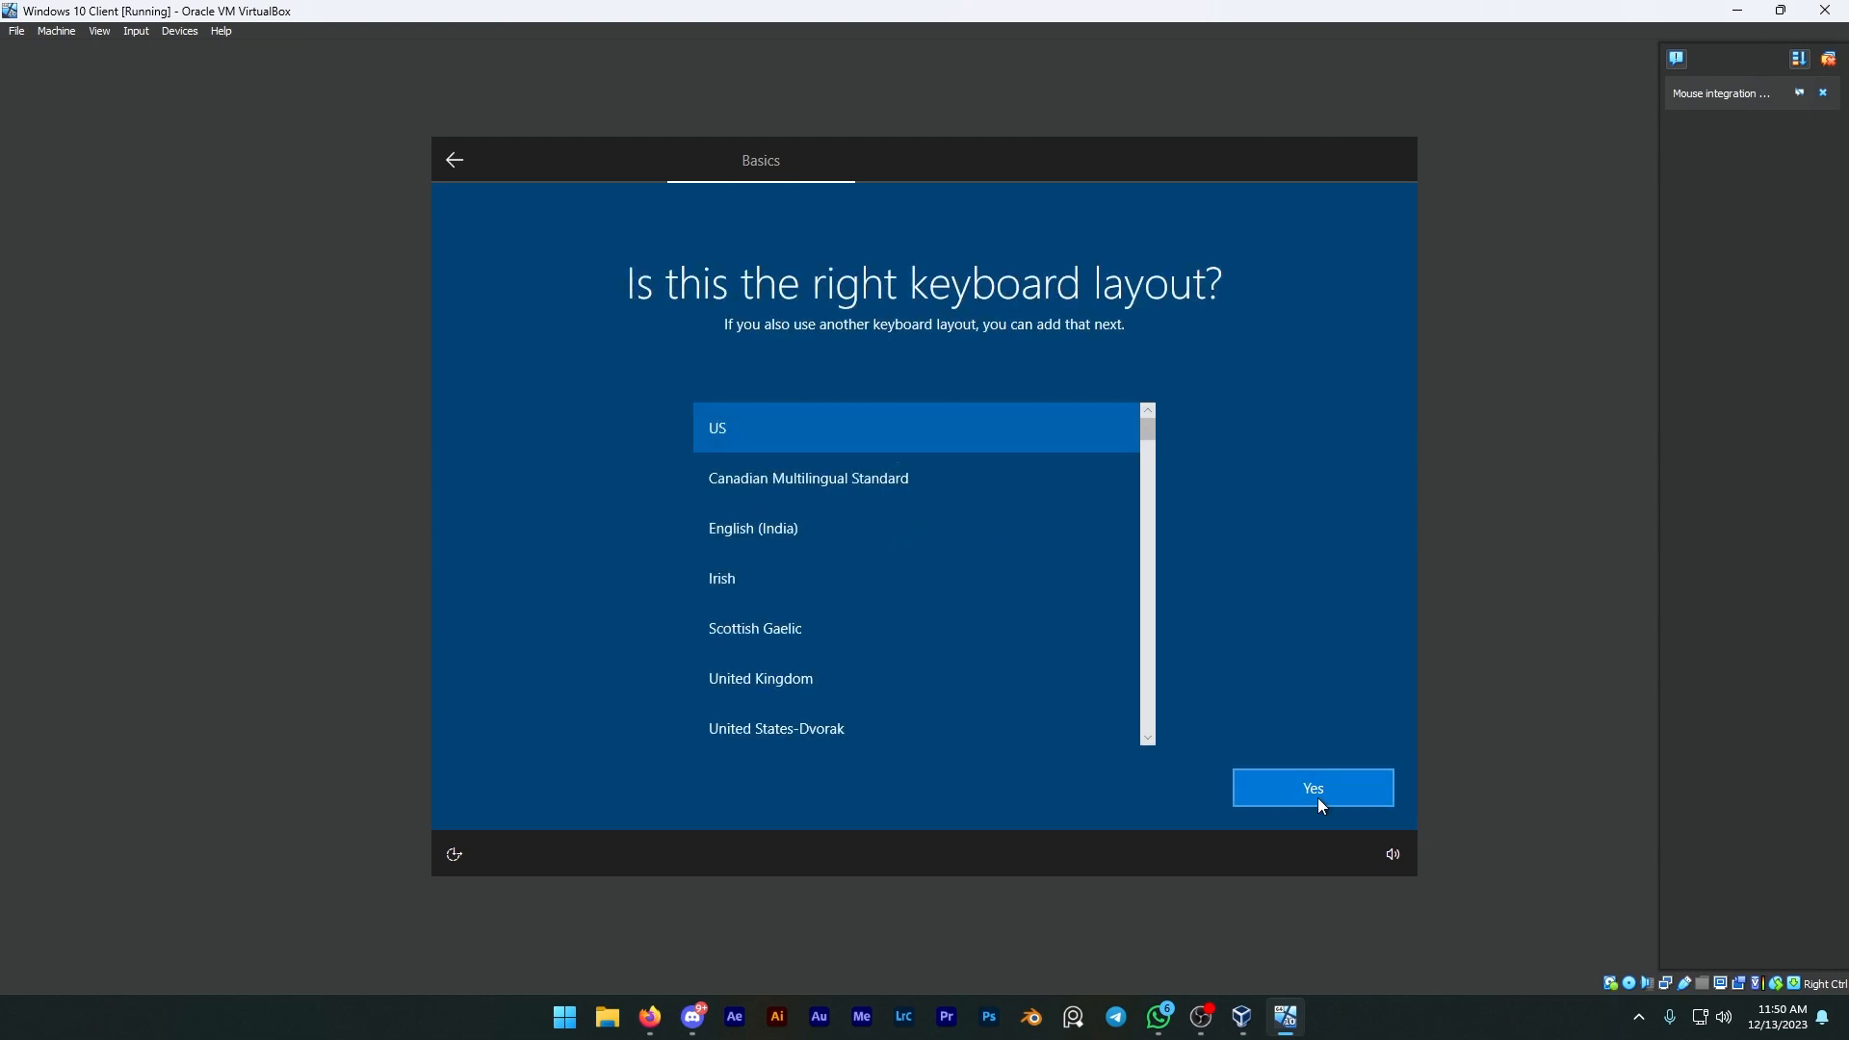
click(1317, 798)
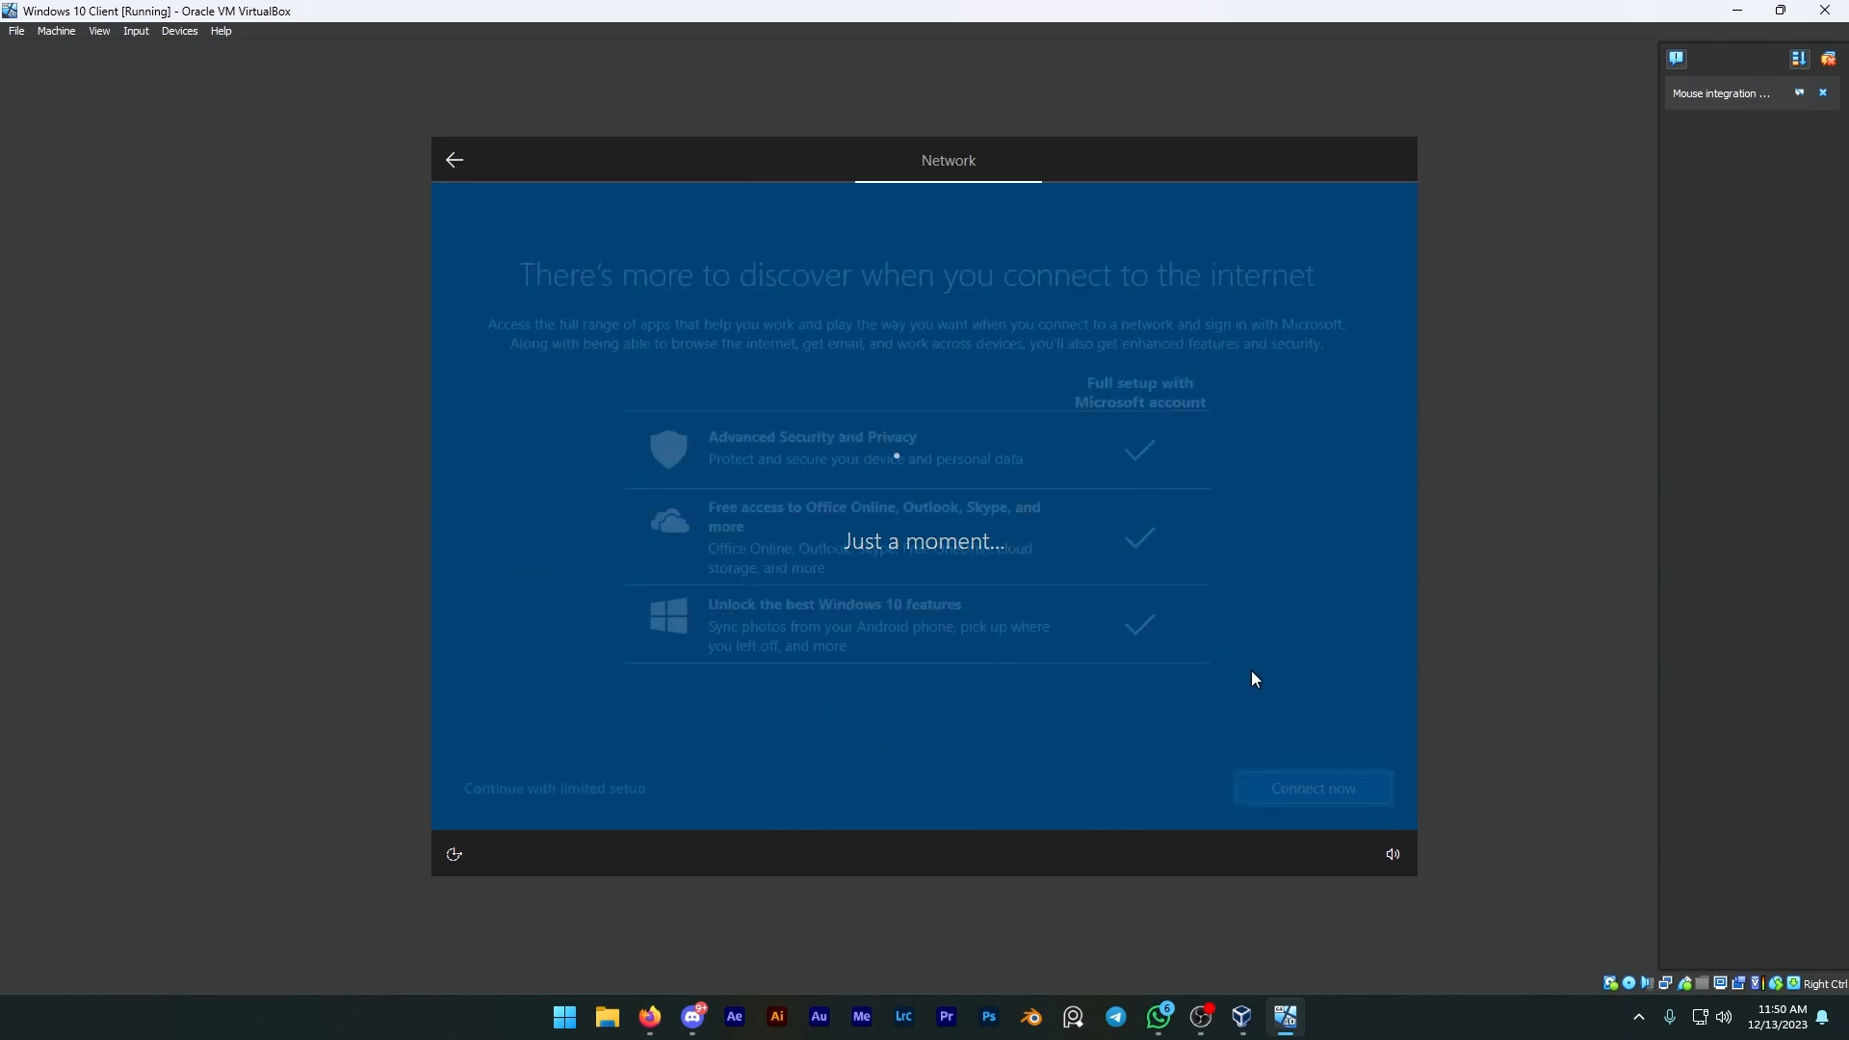
click(638, 791)
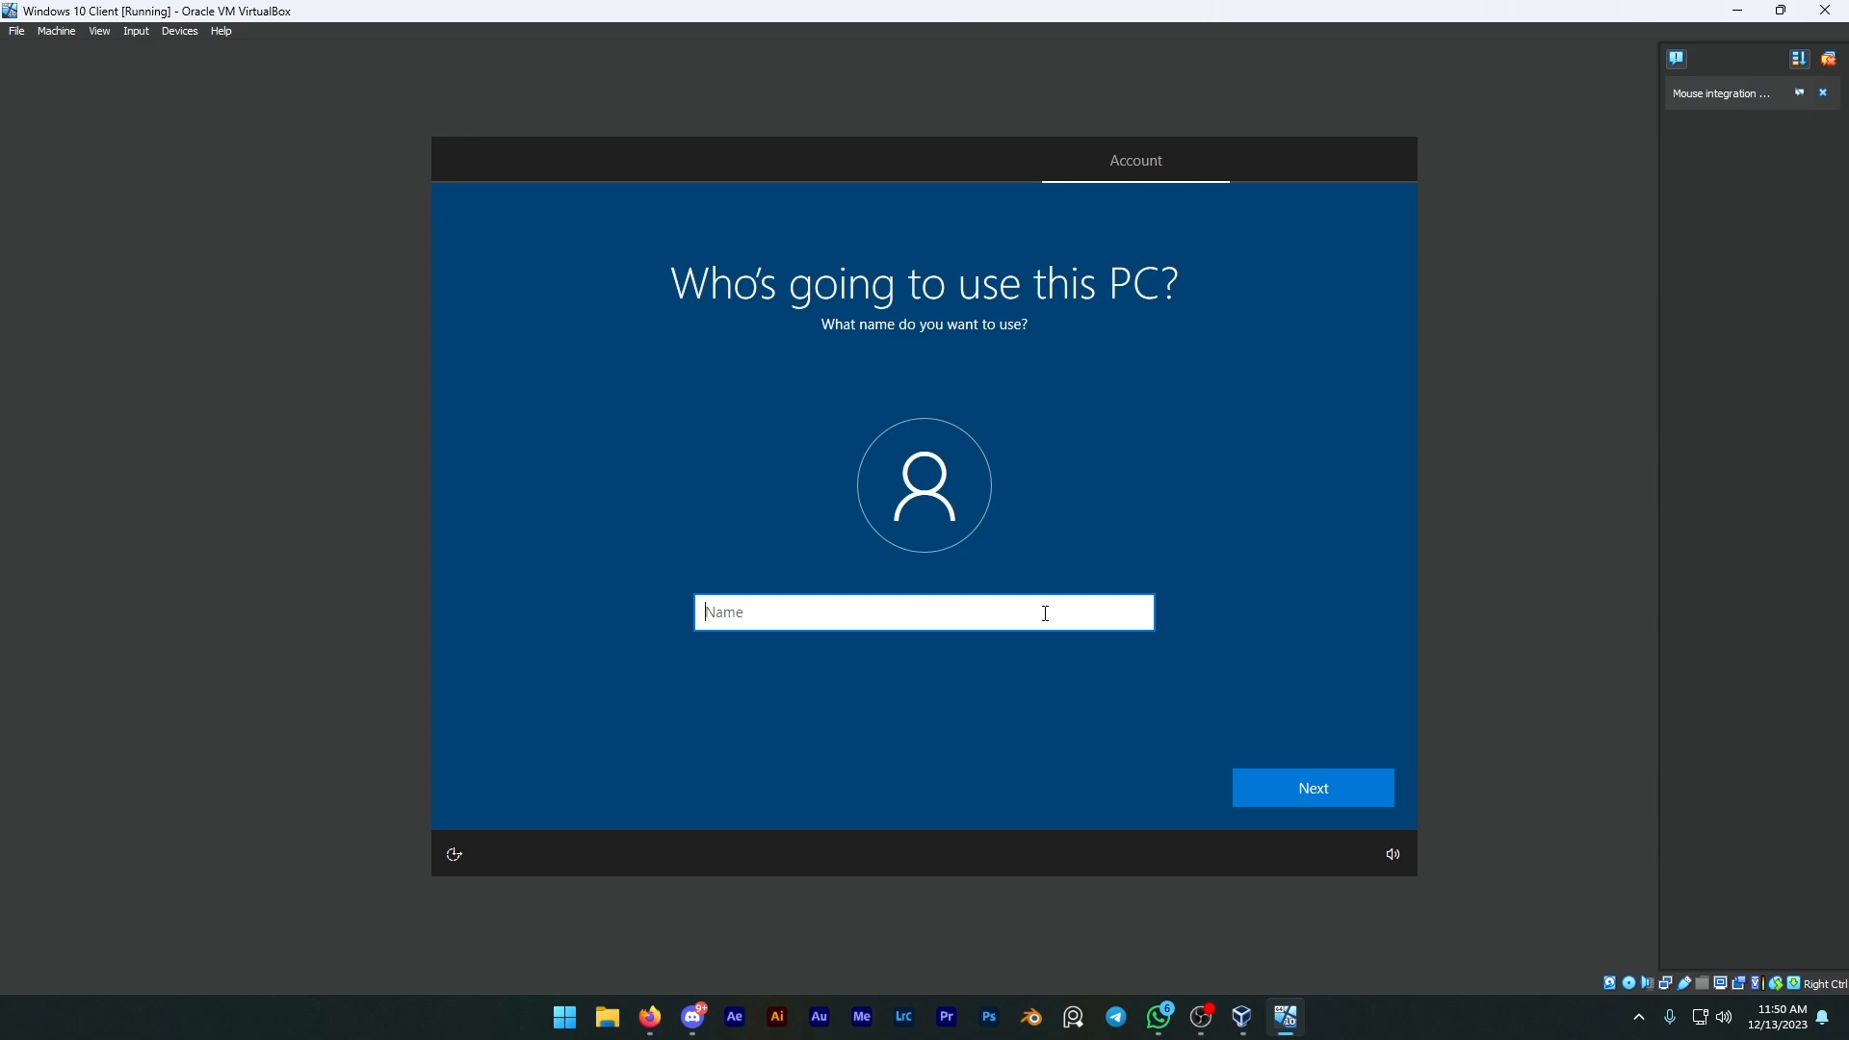
Step: Enter the local user's full name for the PC account and continue
text(BrendanR)
click(1314, 785)
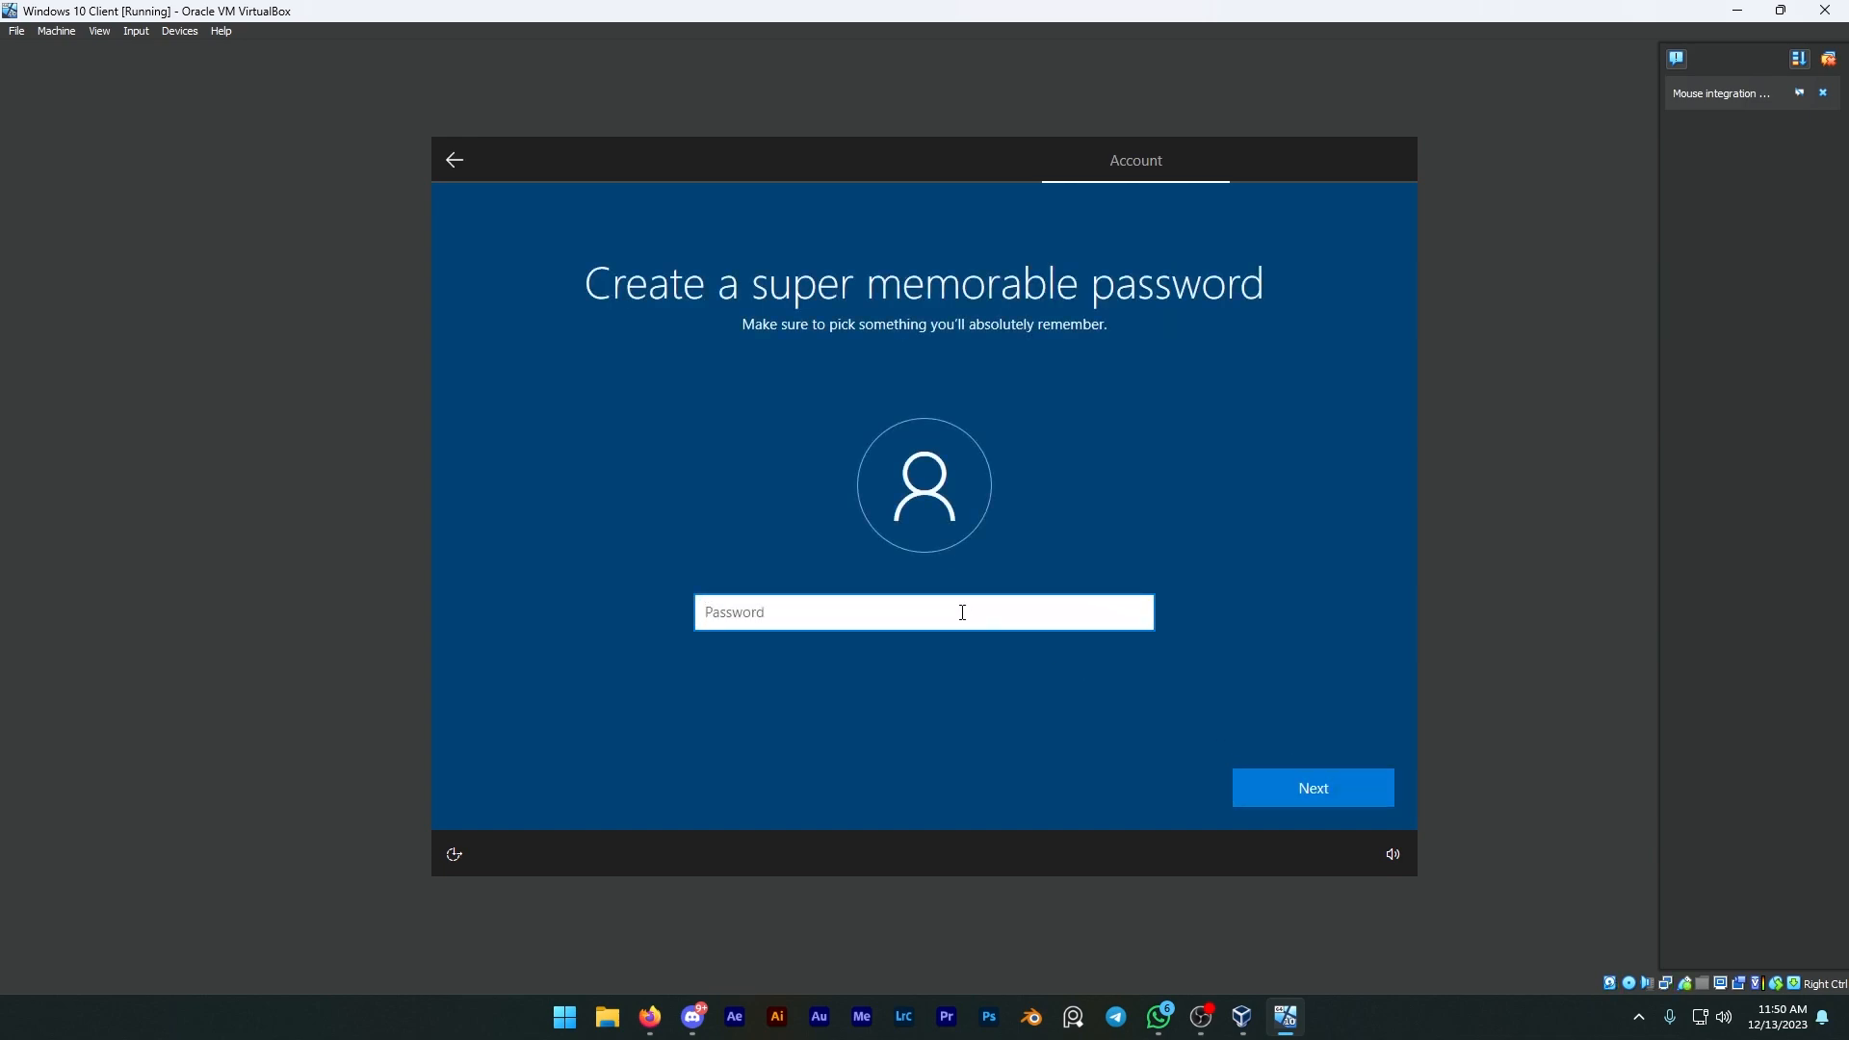
Step: Enter the local account password and continue
text(•••••••)
click(1273, 778)
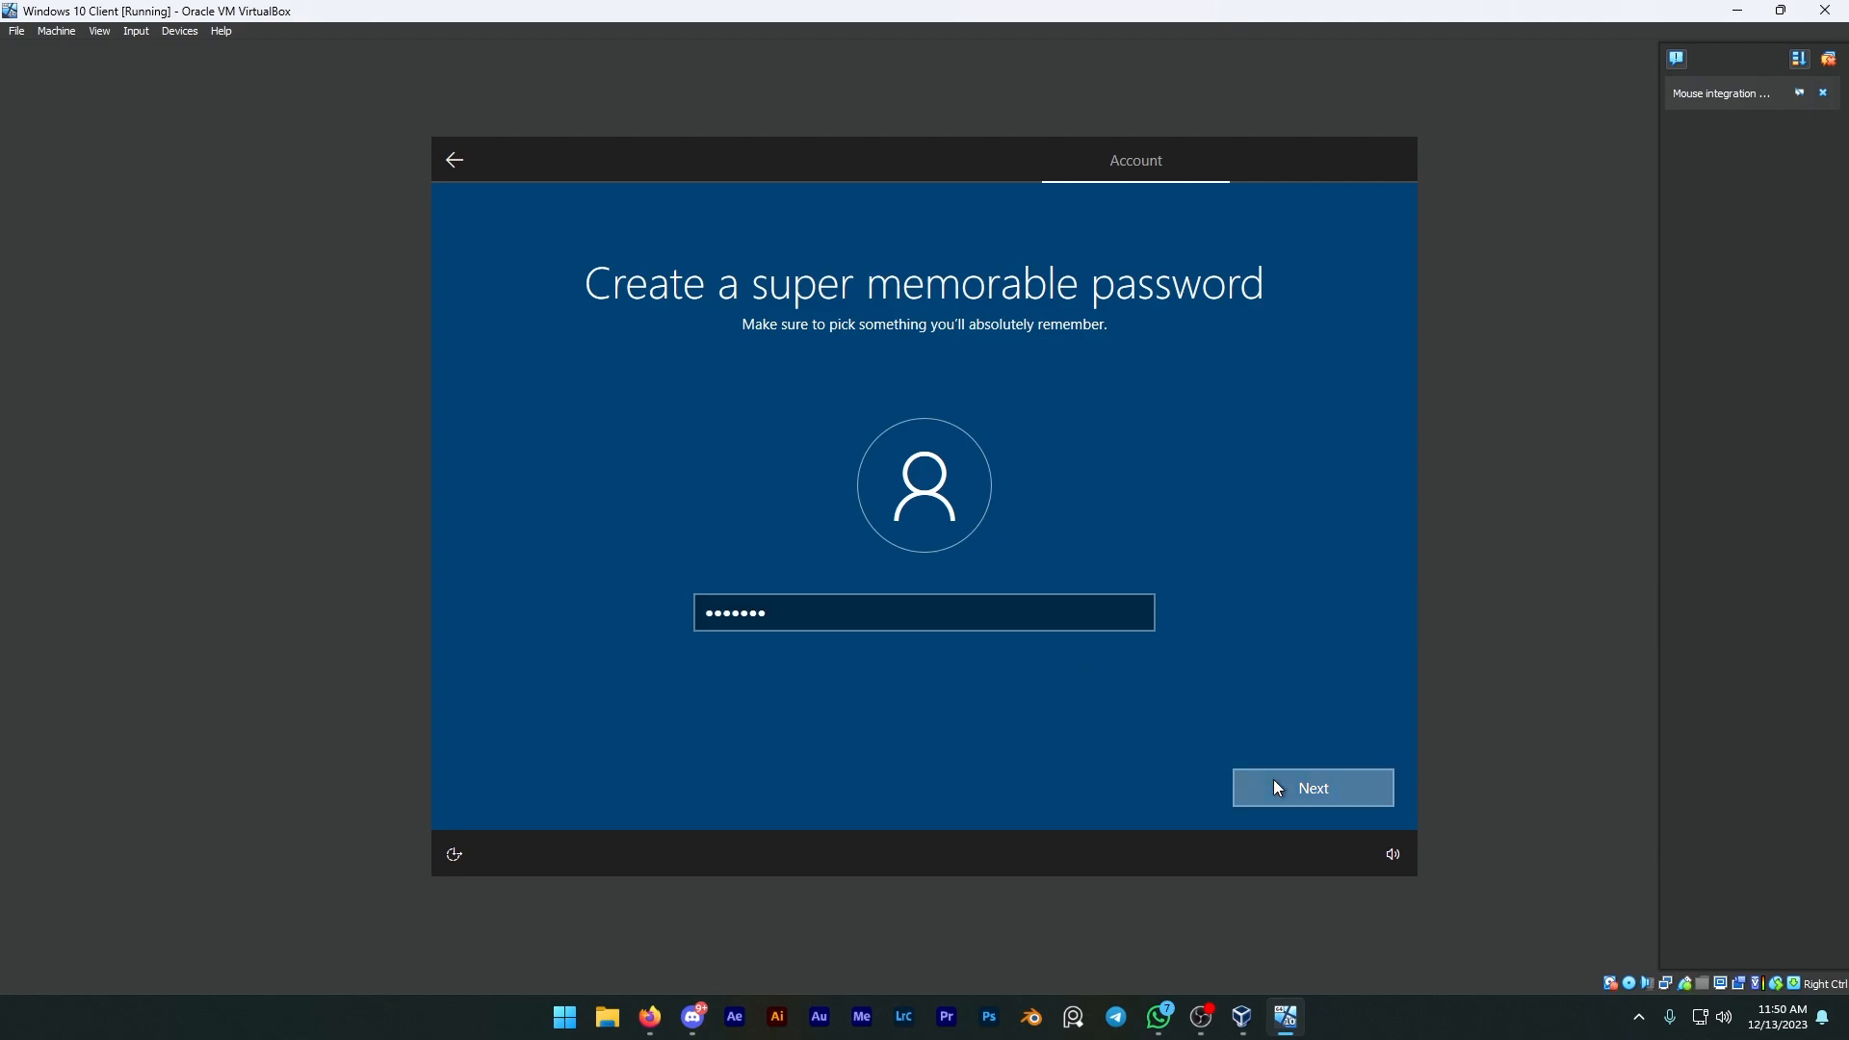
text(•••••••)
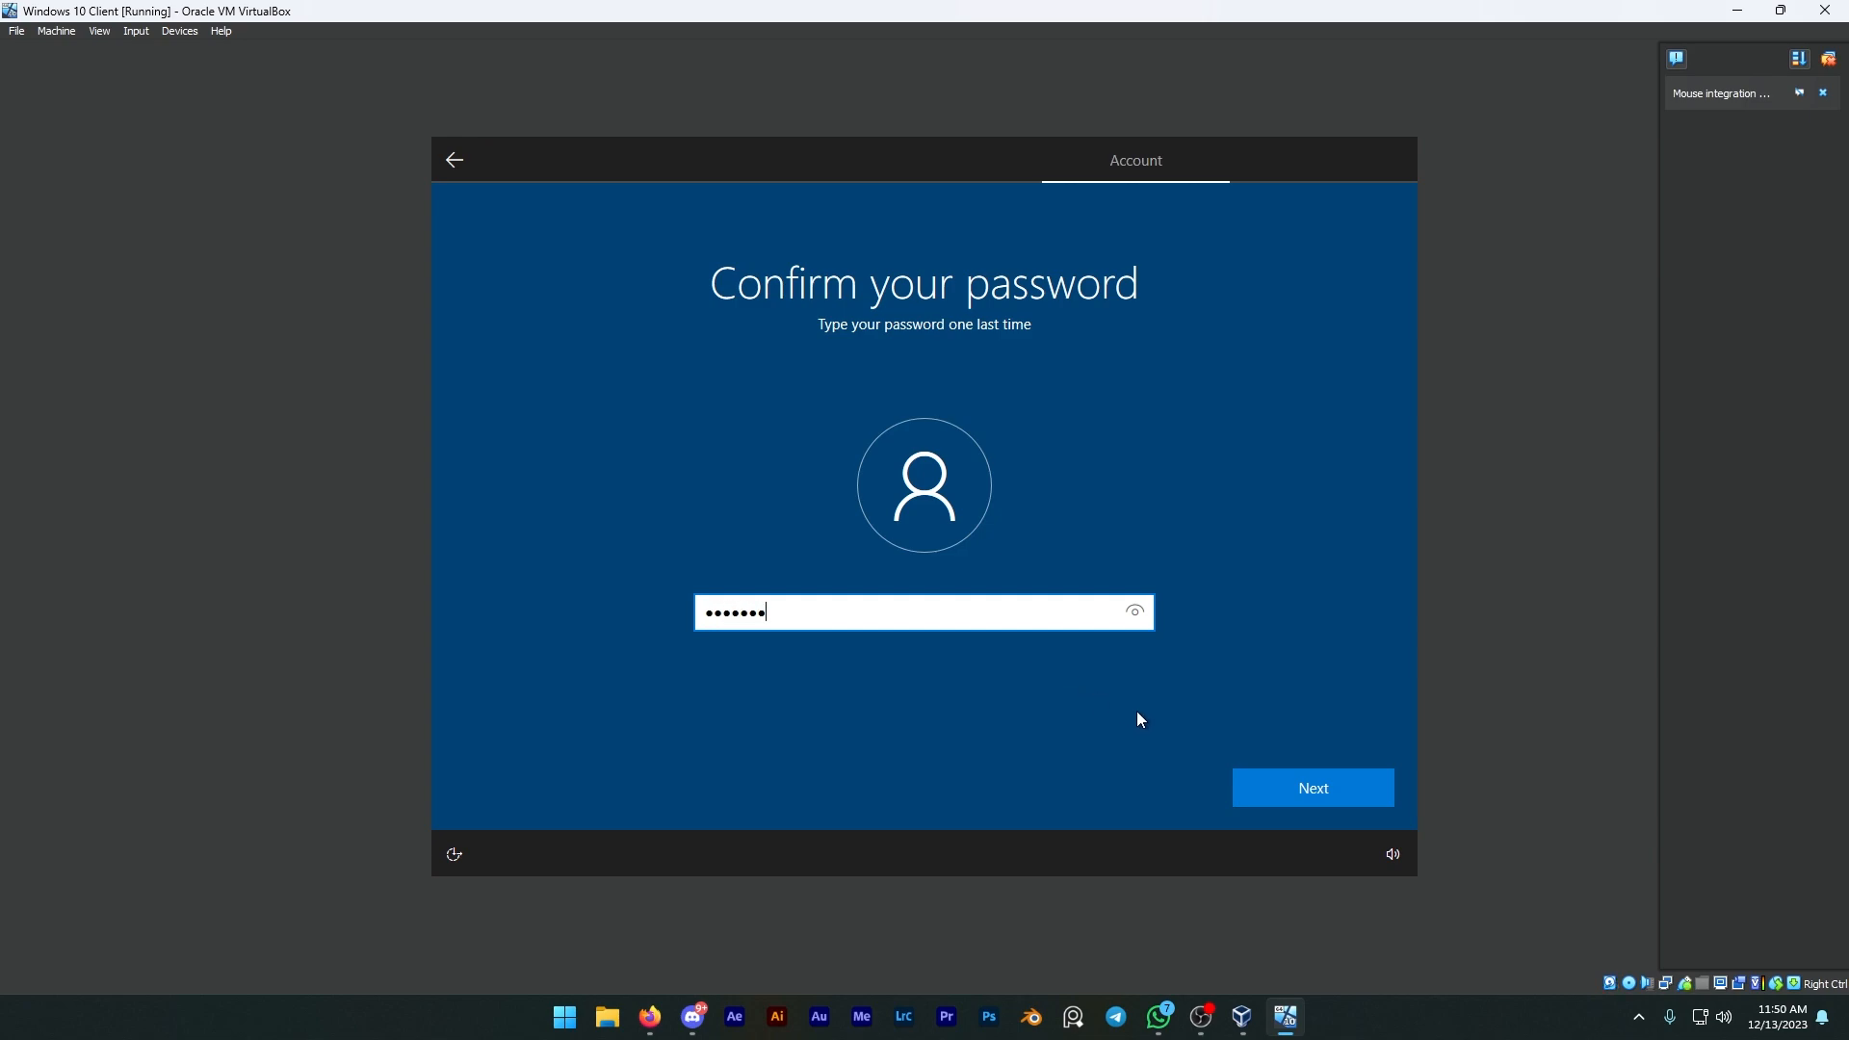
Step: Re-enter the account password to confirm it and continue
click(1269, 789)
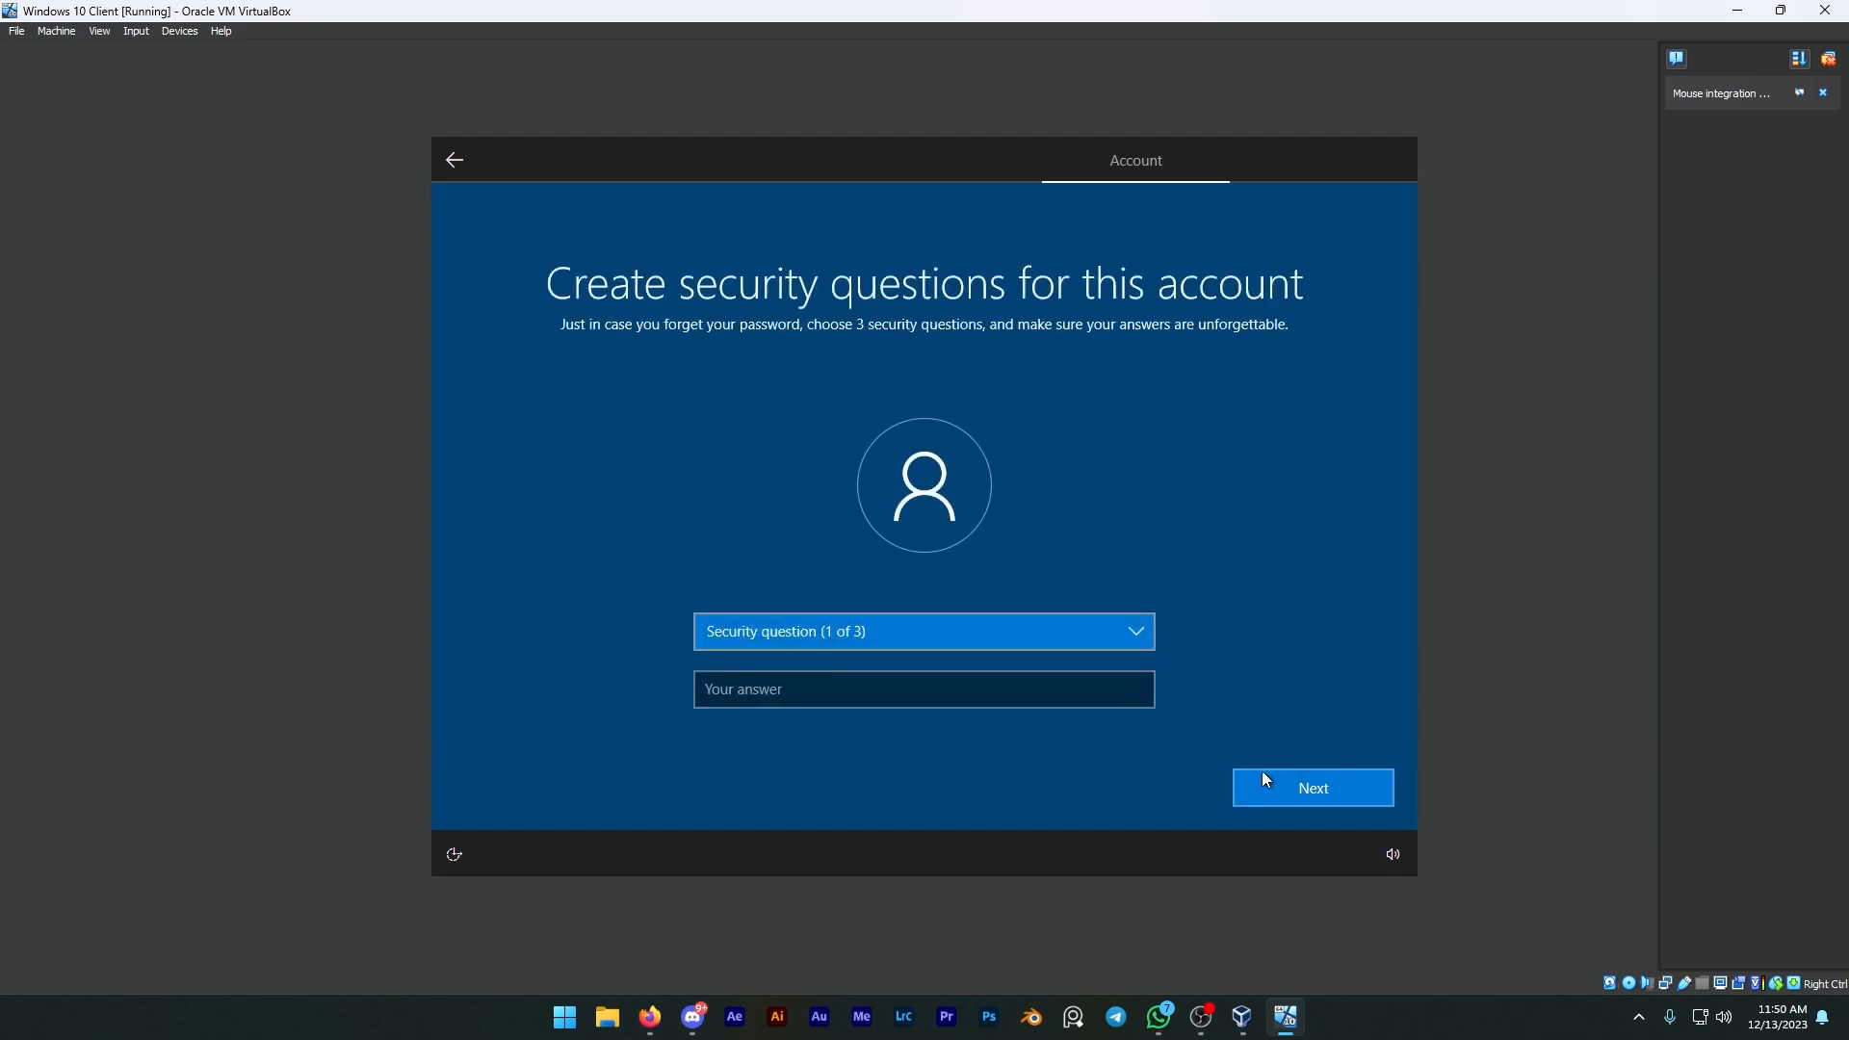
Step: Choose "What was your first pet's name?" as the first security question and enter its answer
click(1115, 624)
click(974, 650)
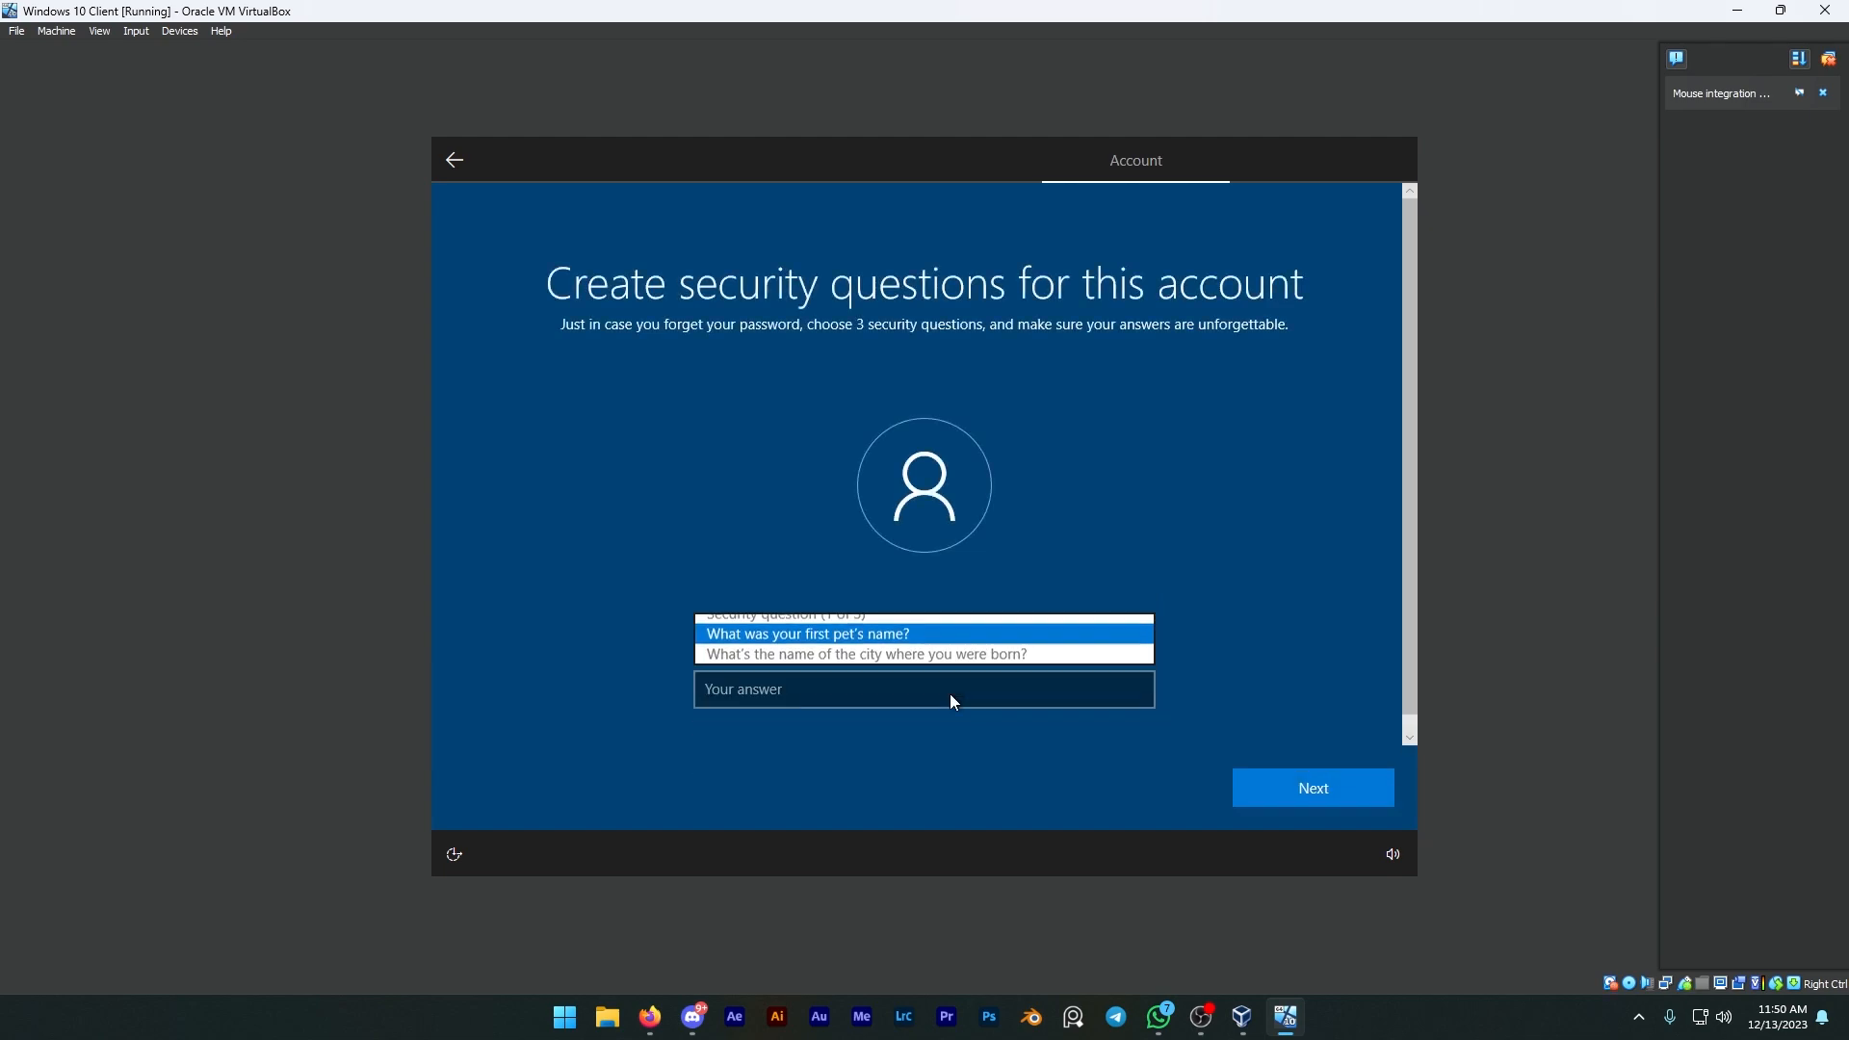
click(950, 693)
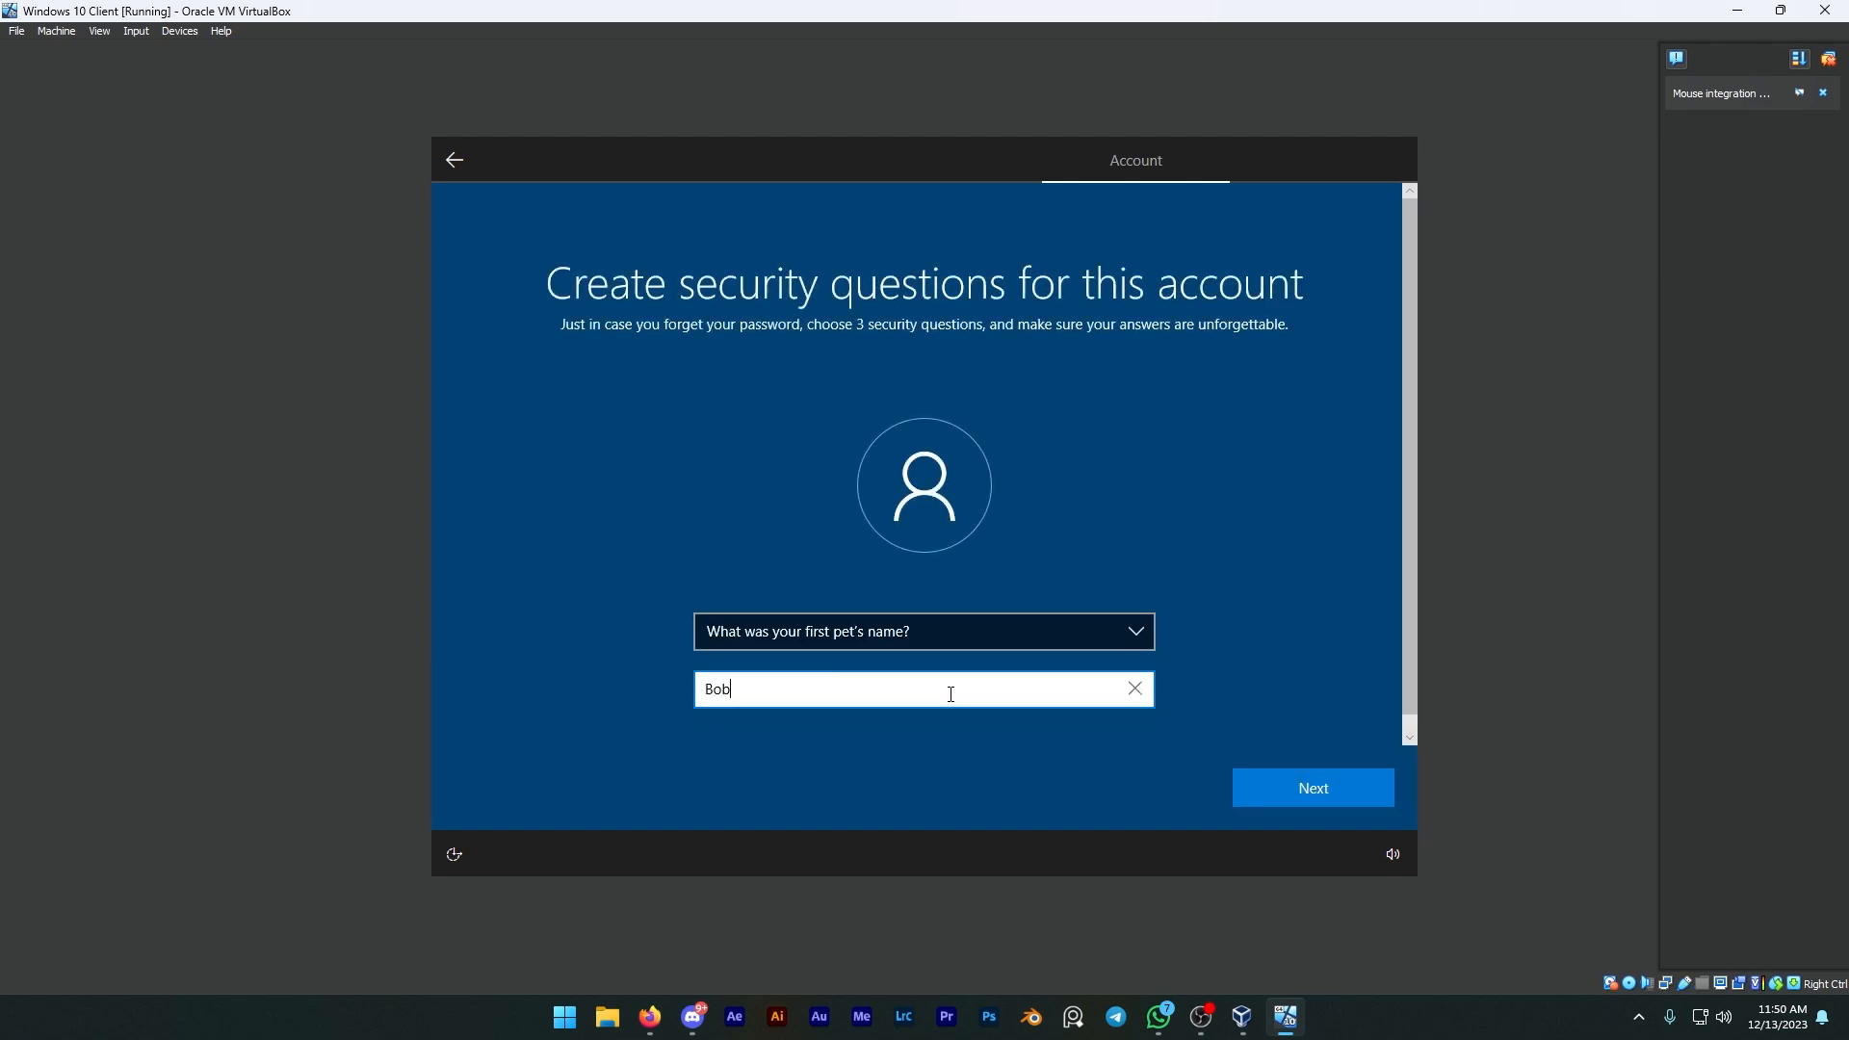
key(Return)
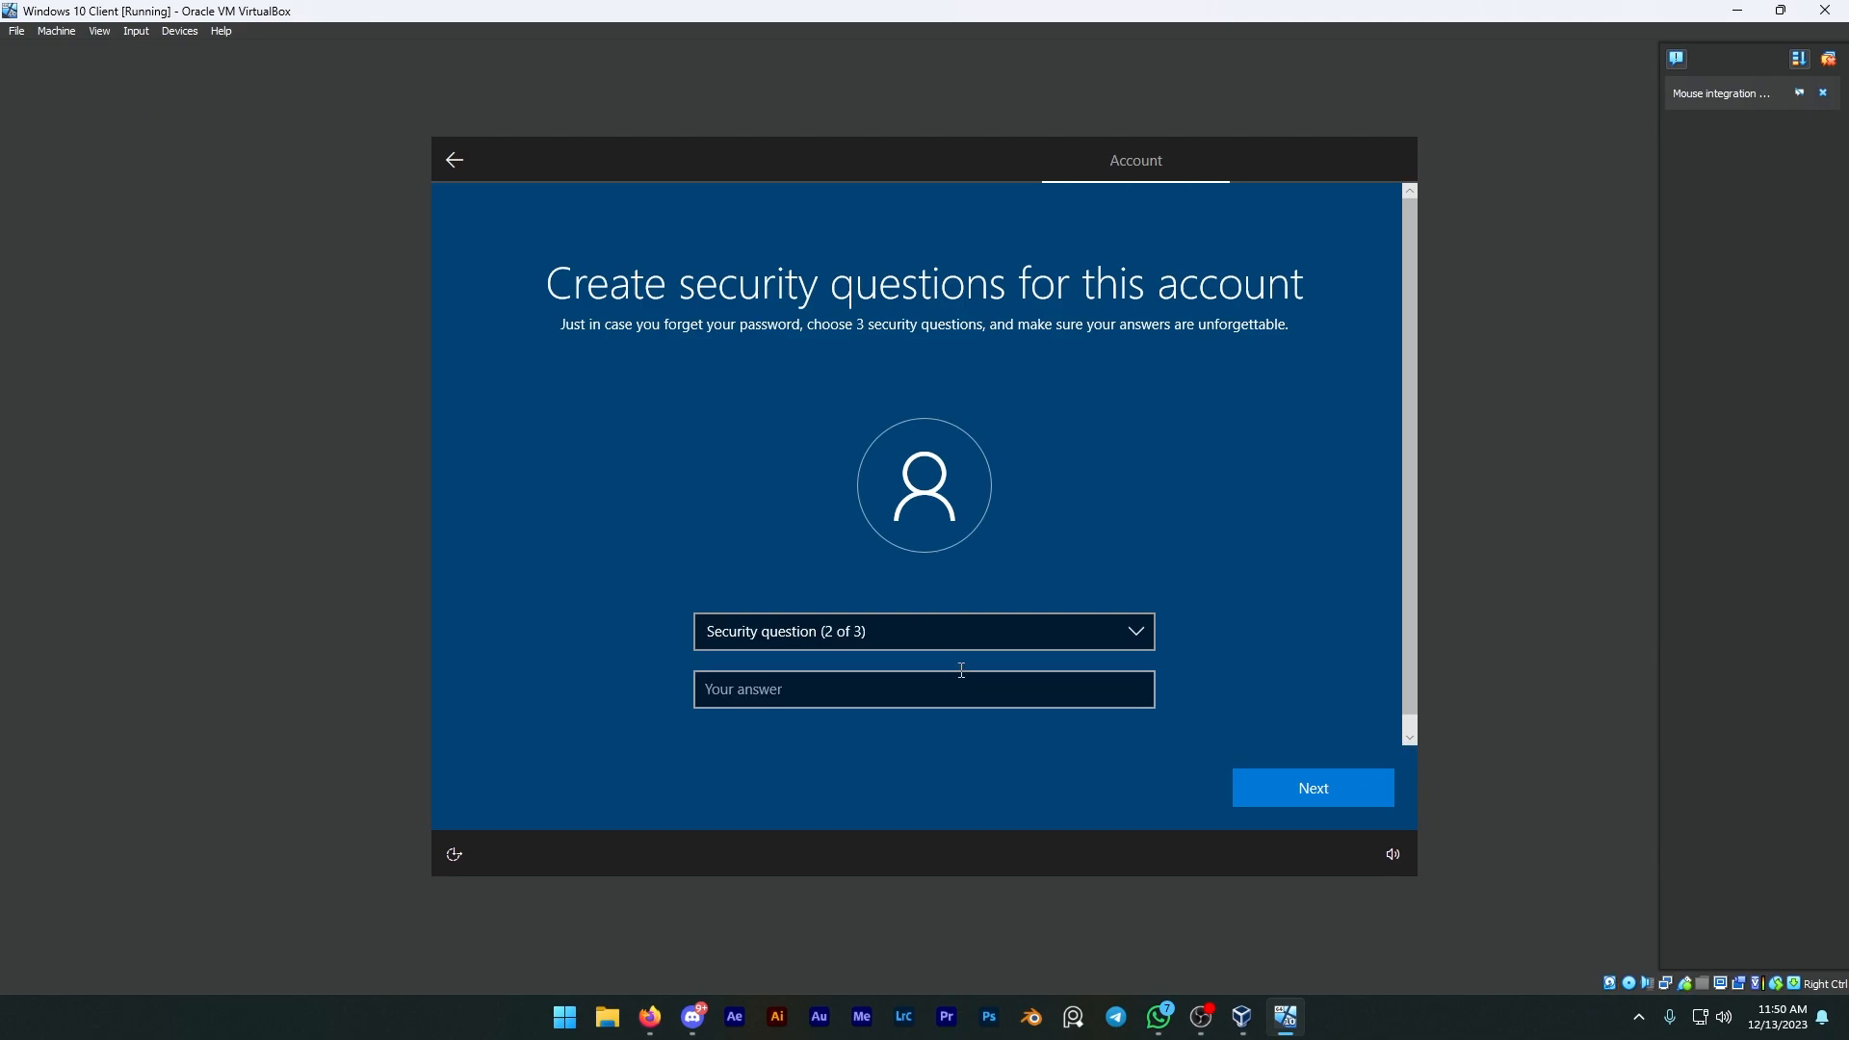
Step: Choose "What was your childhood nickname?" as the second security question and enter its answer
click(910, 629)
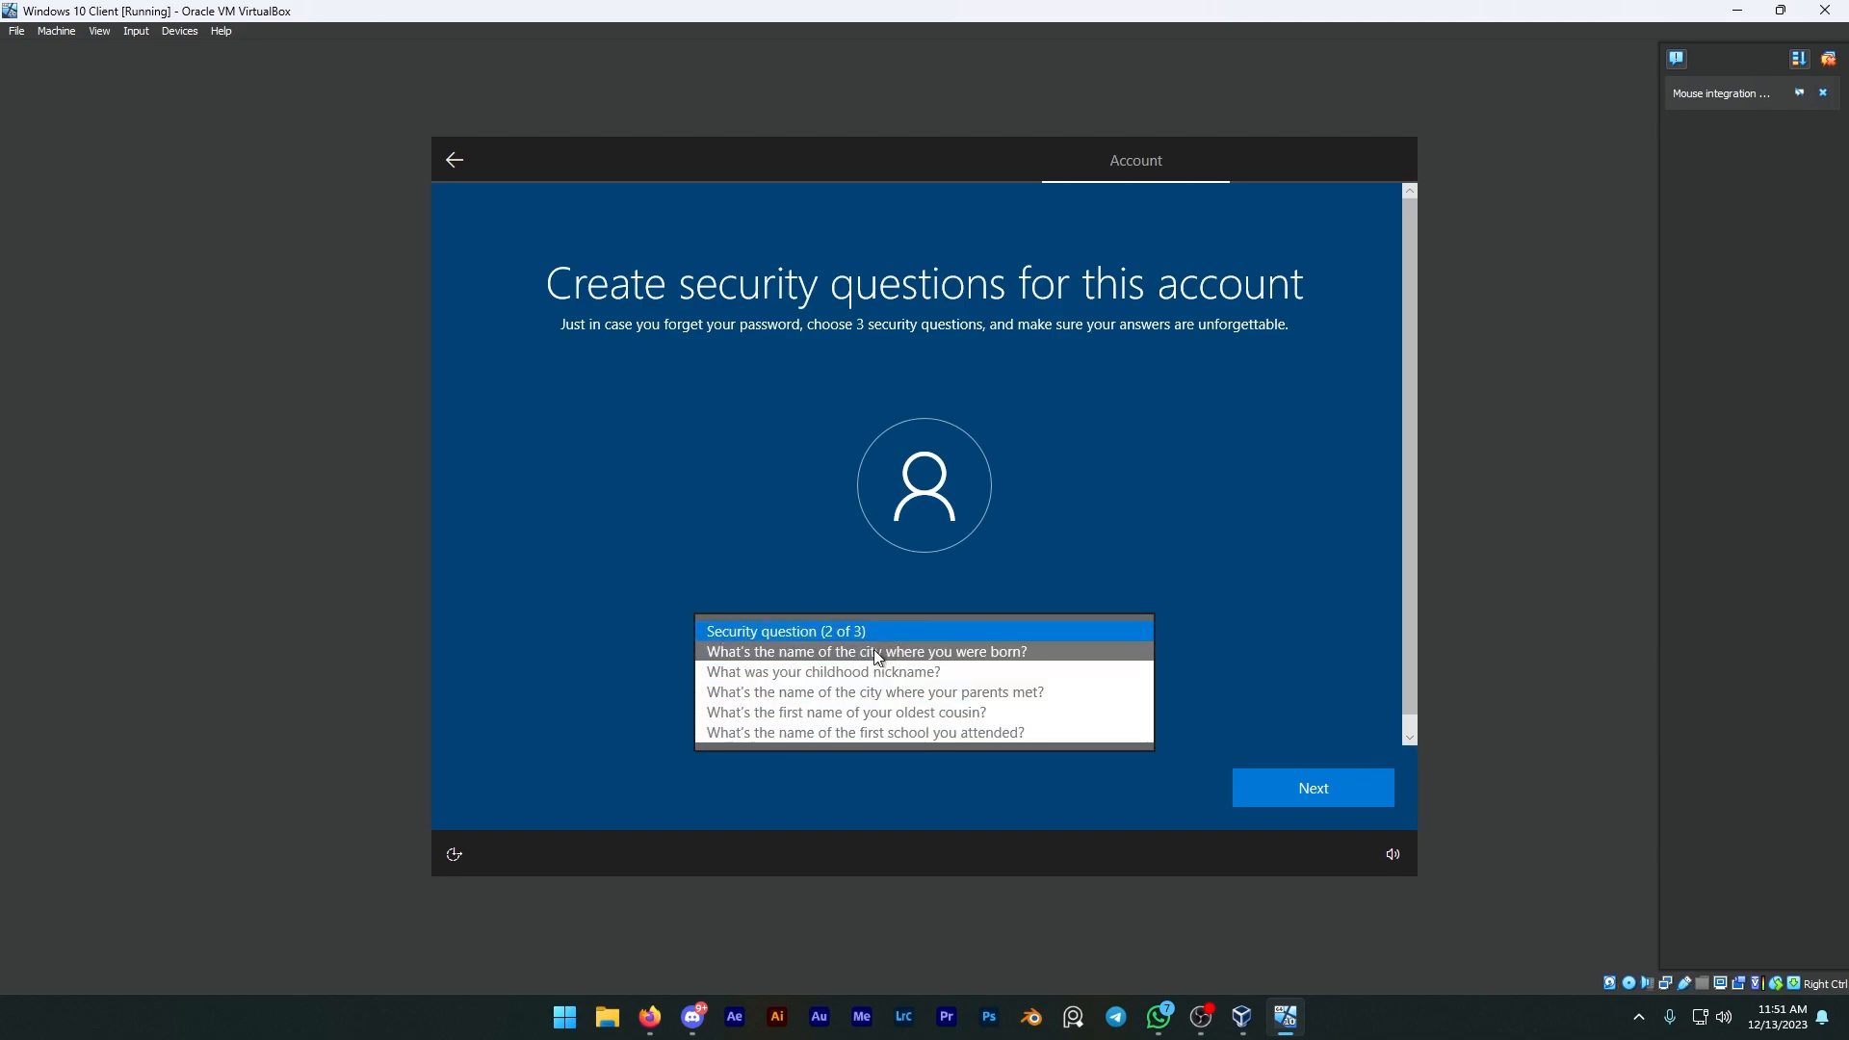
click(846, 672)
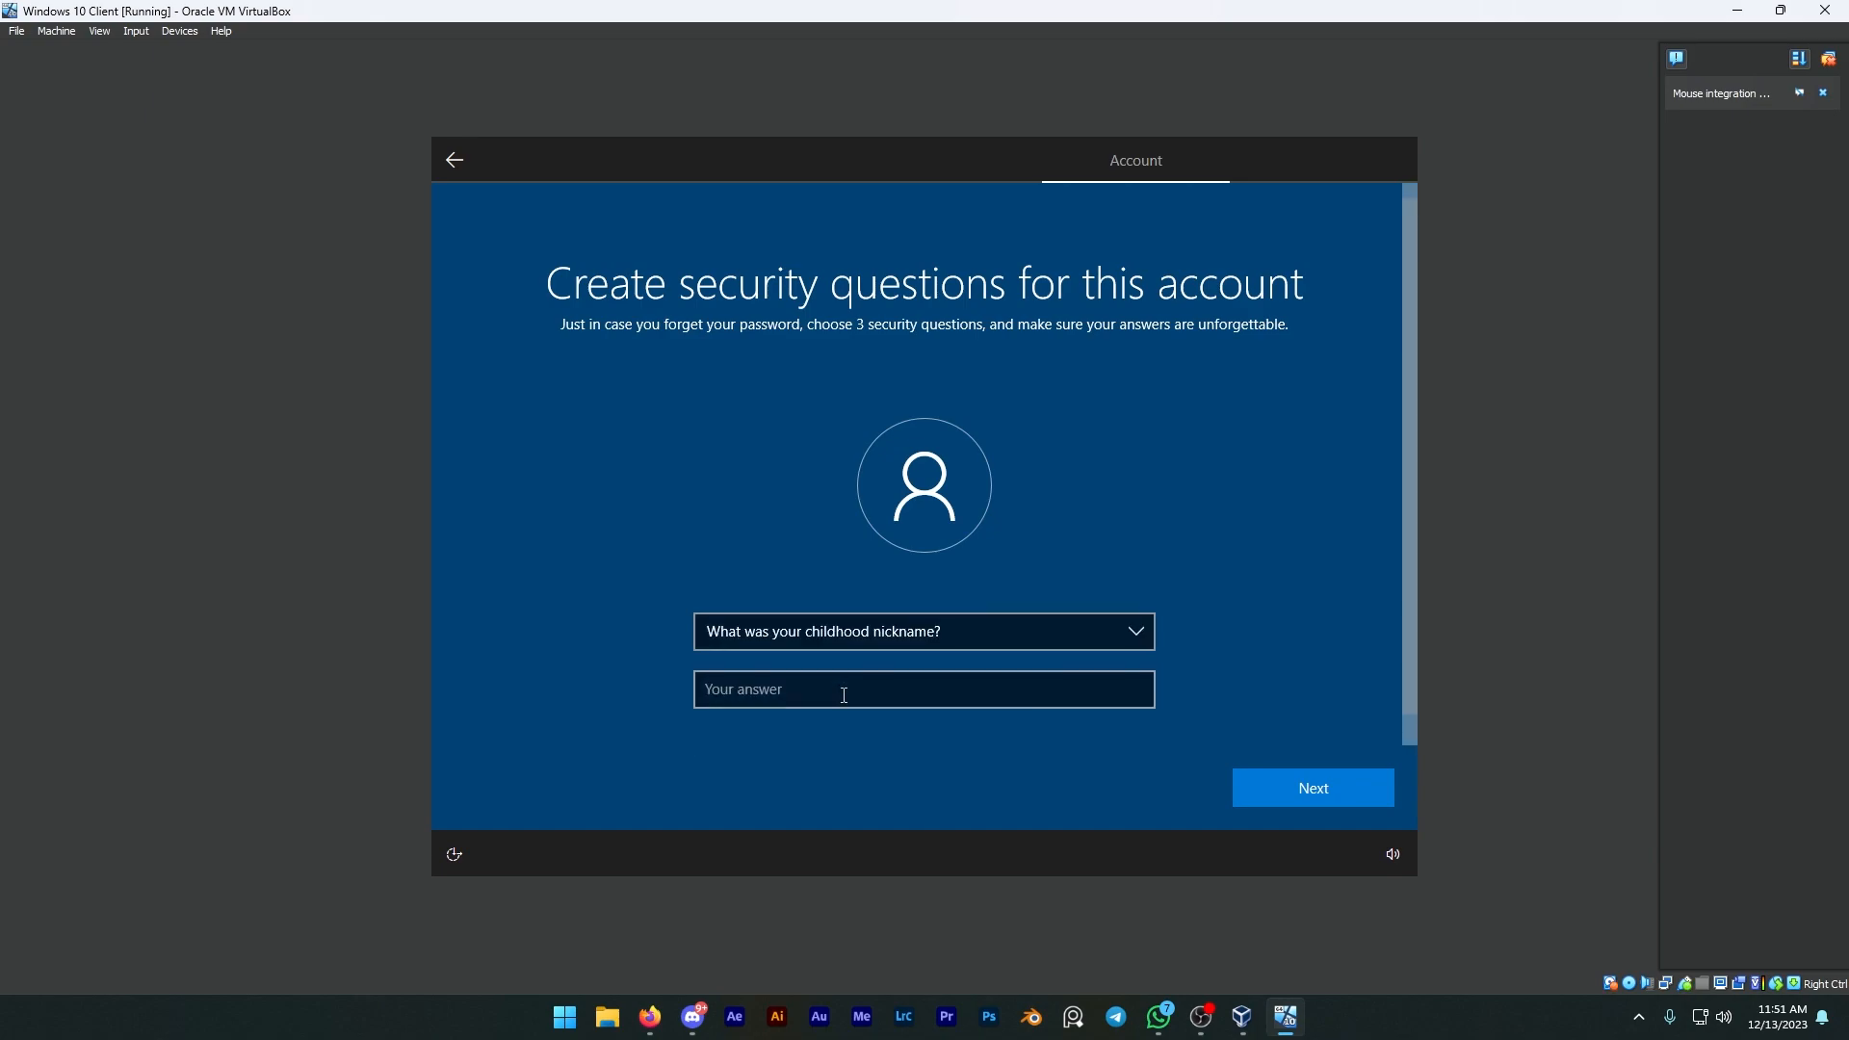
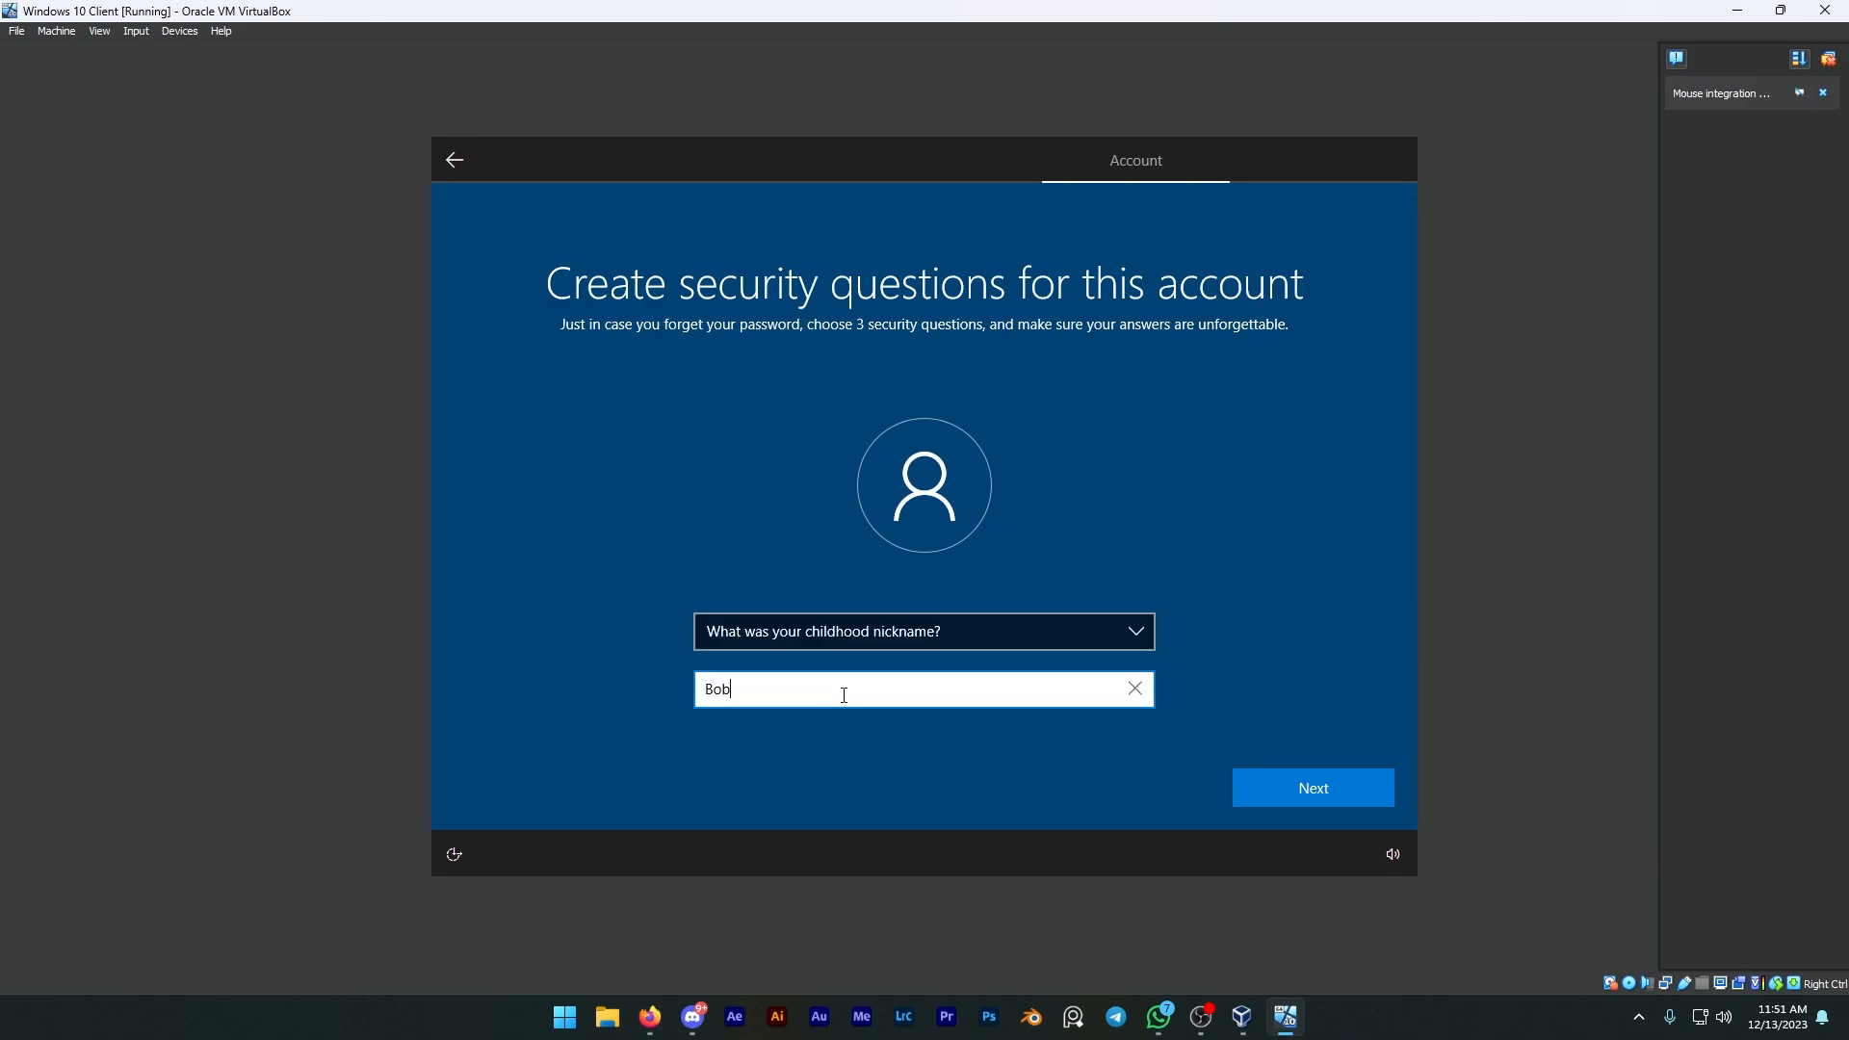
key(Return)
Step: Choose "What's the first name of your oldest cousin?" as the third security question, enter its answer and continue
click(794, 632)
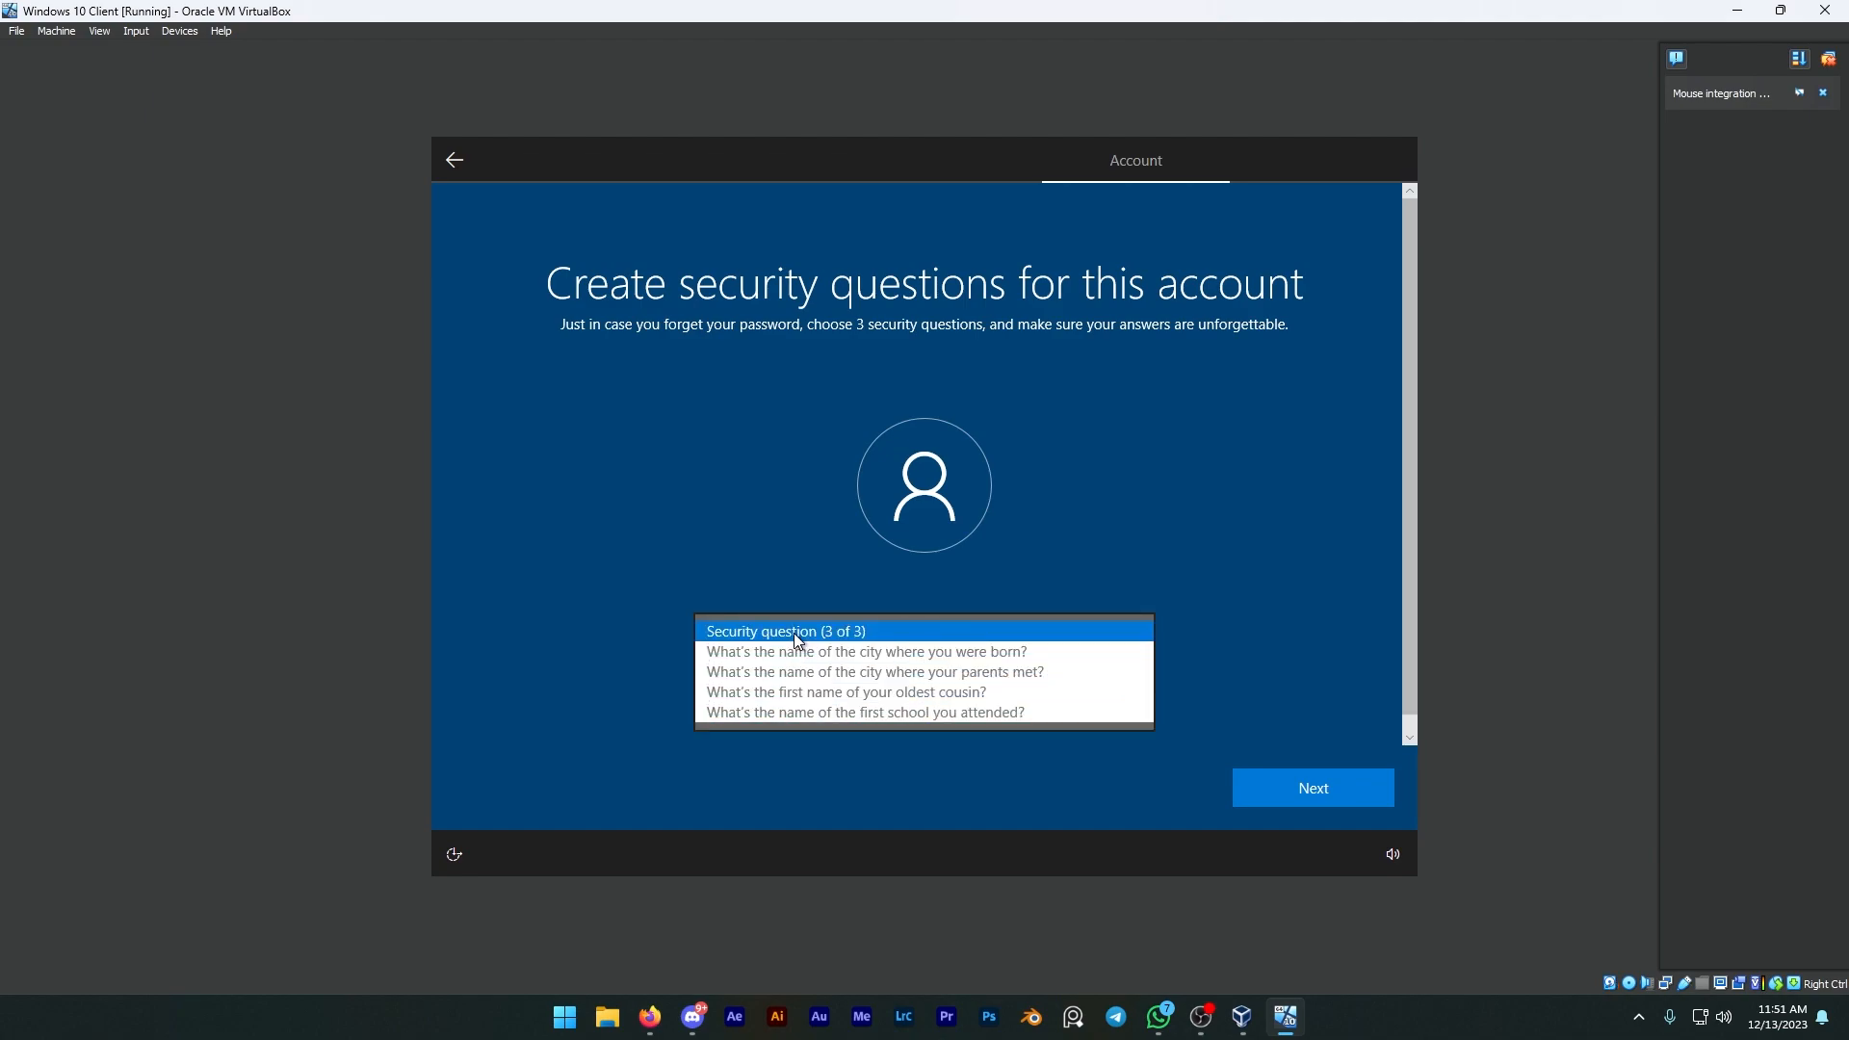
click(805, 692)
click(817, 699)
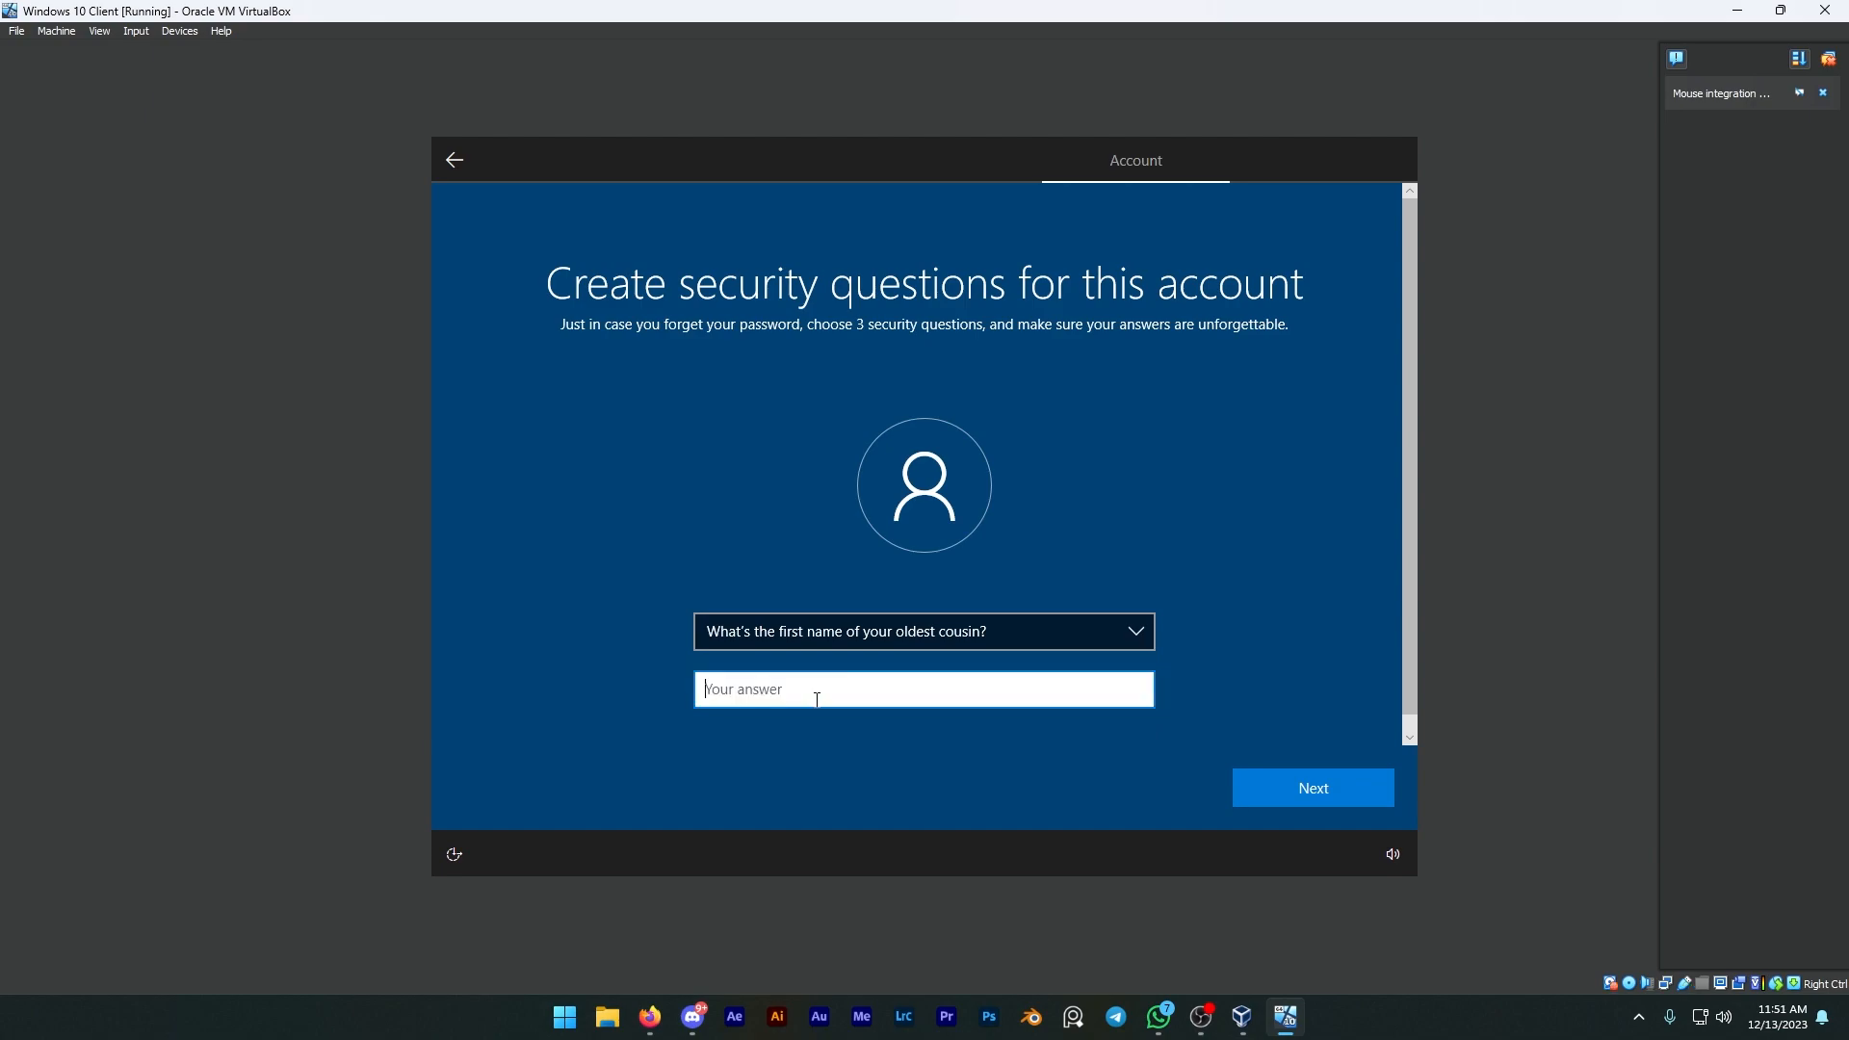
click(1252, 788)
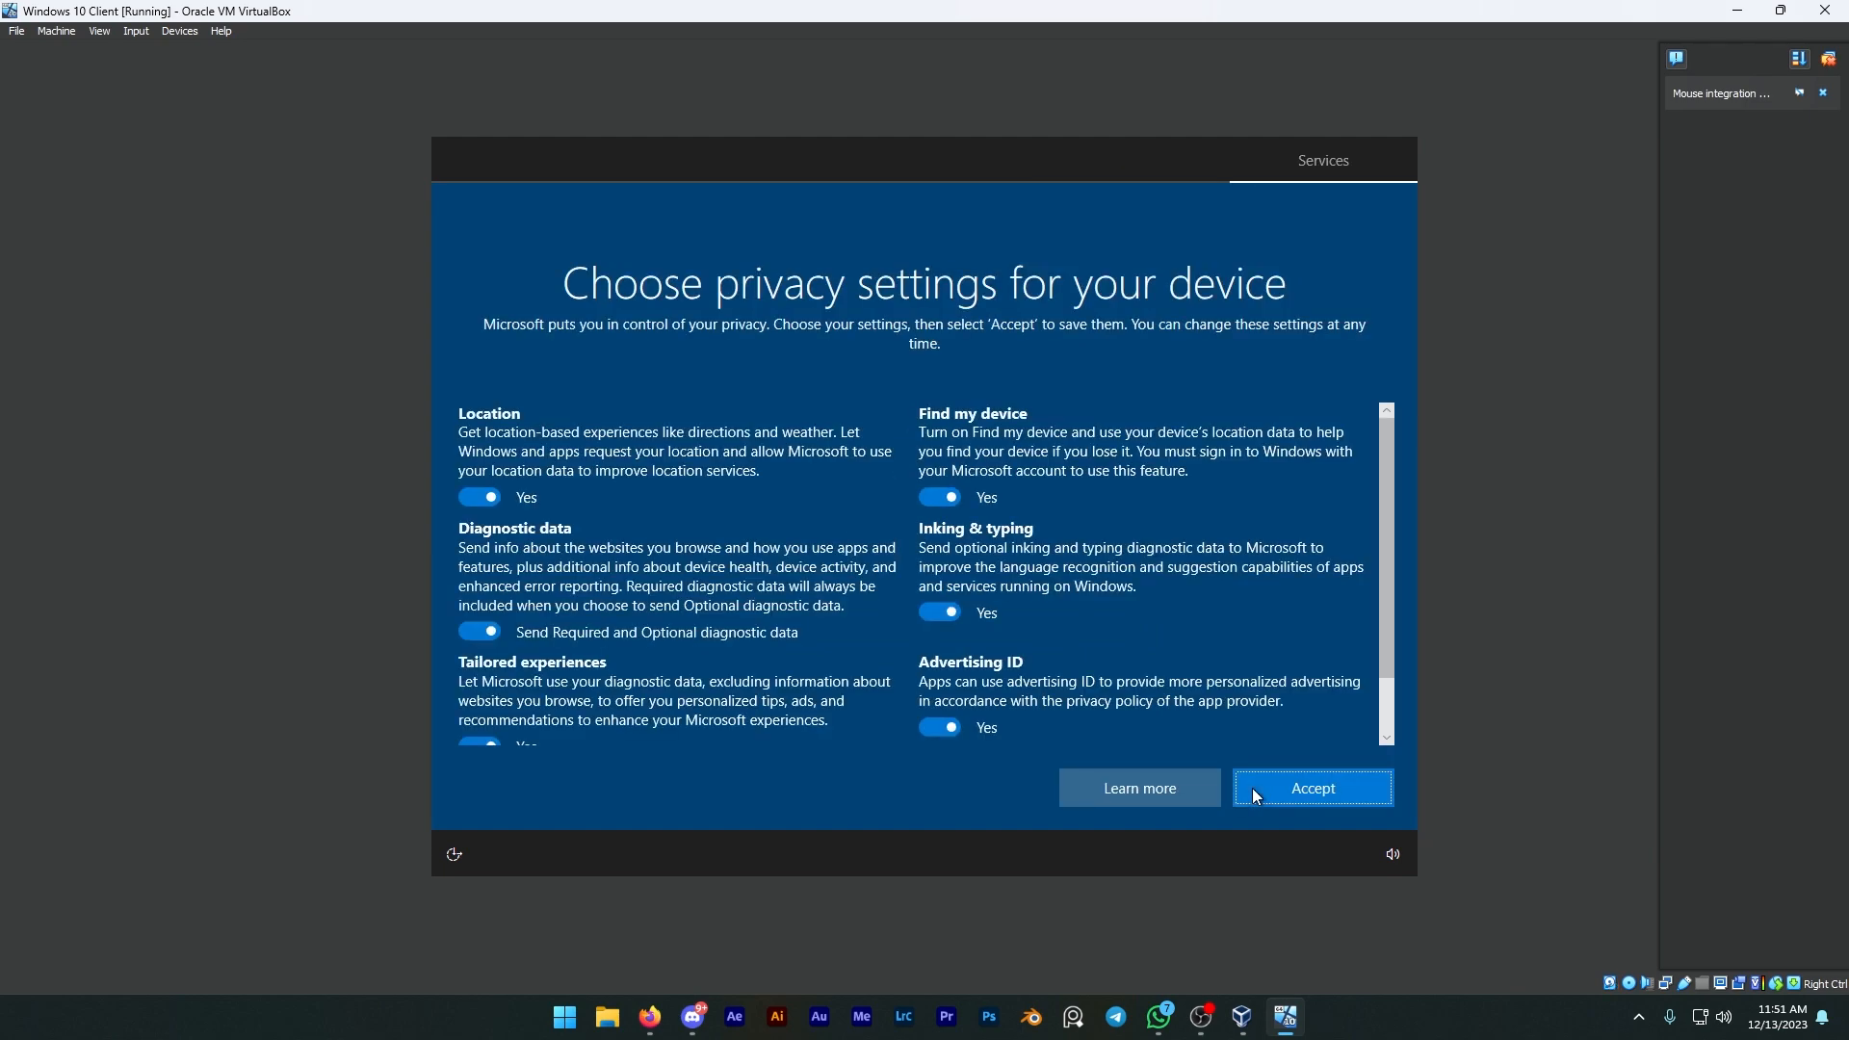
Step: Accept the default privacy settings for the device
click(1286, 794)
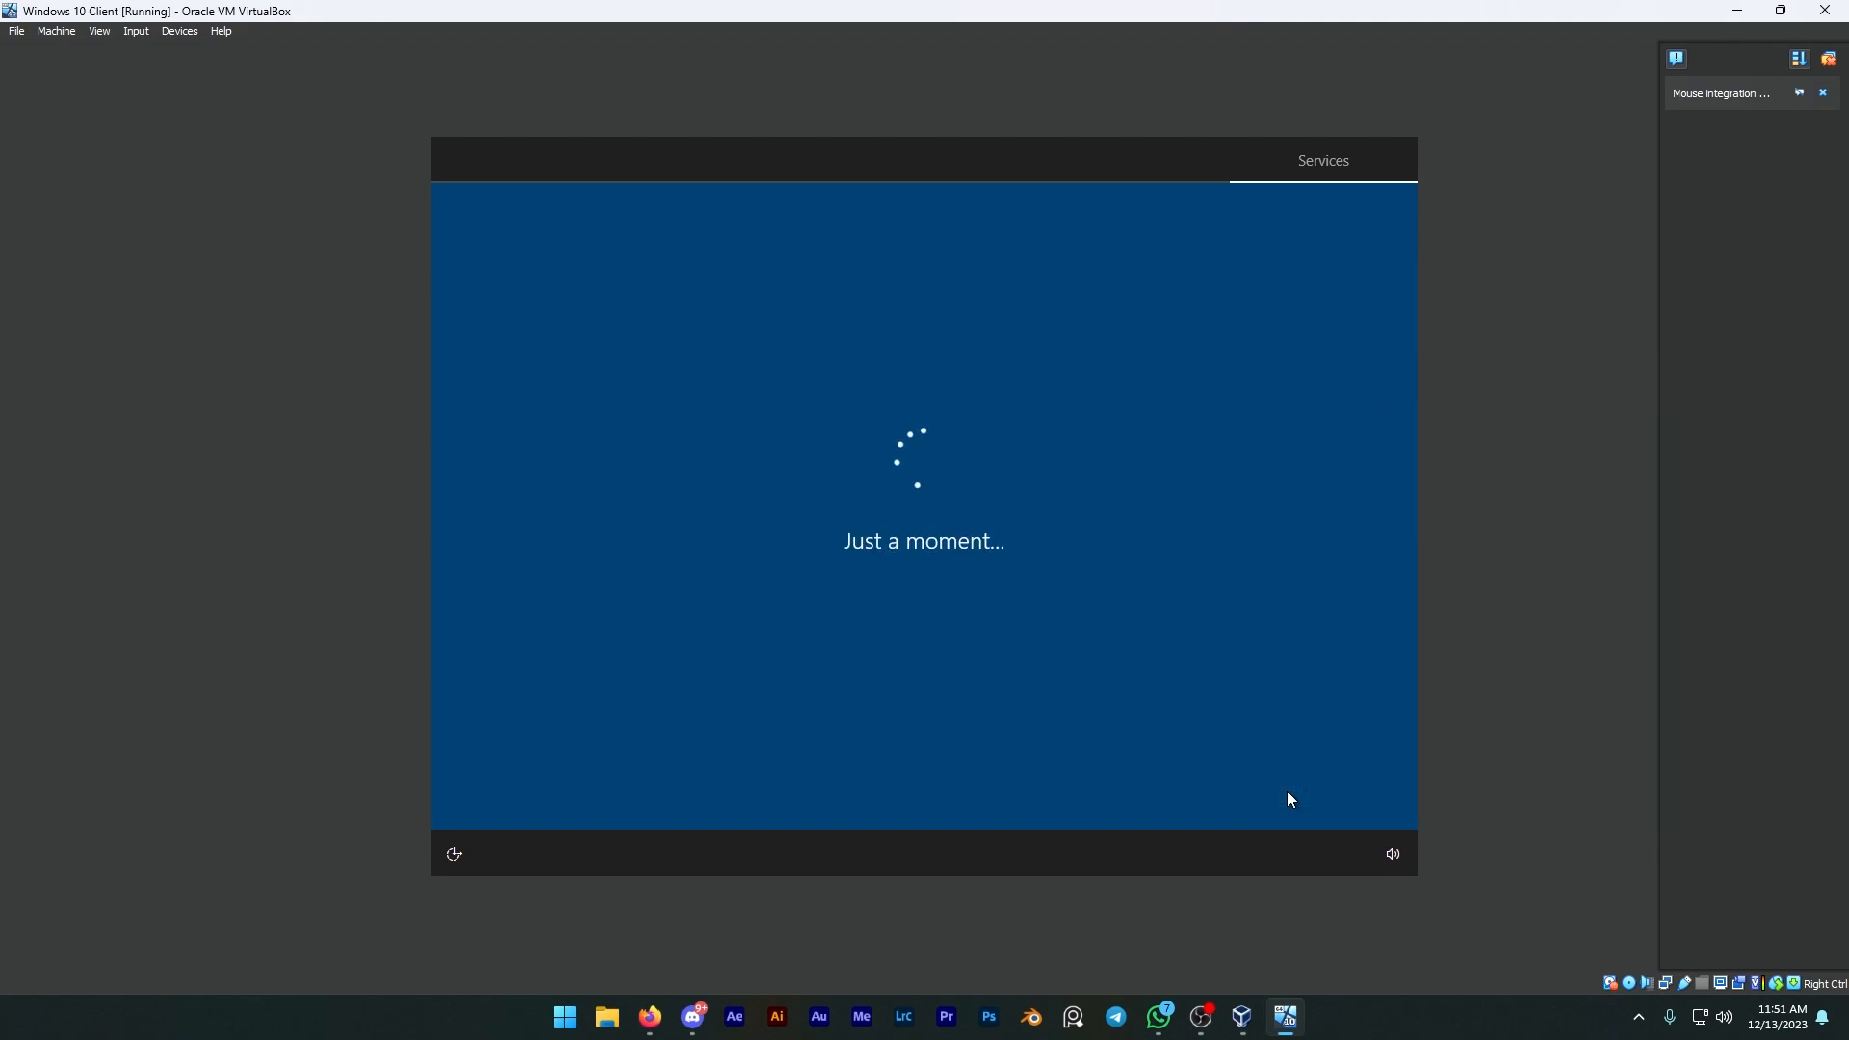
click(1093, 792)
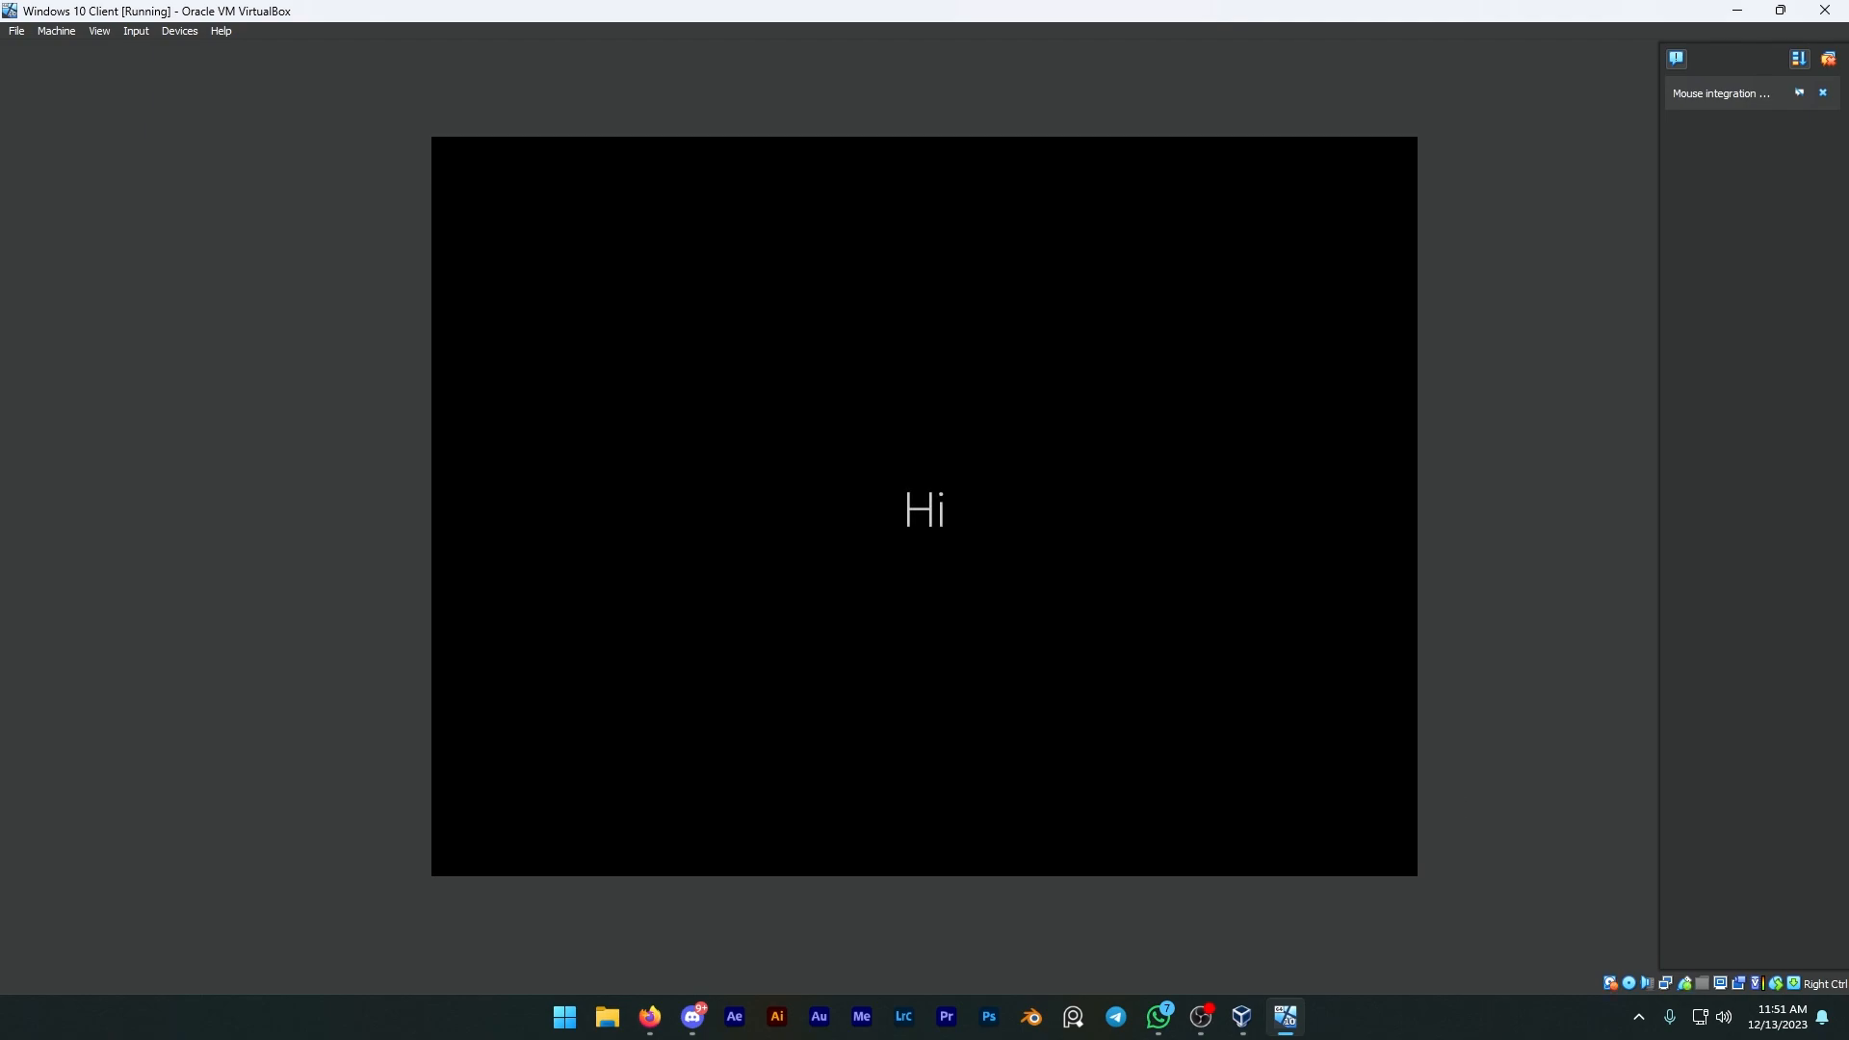
key(alt+Tab)
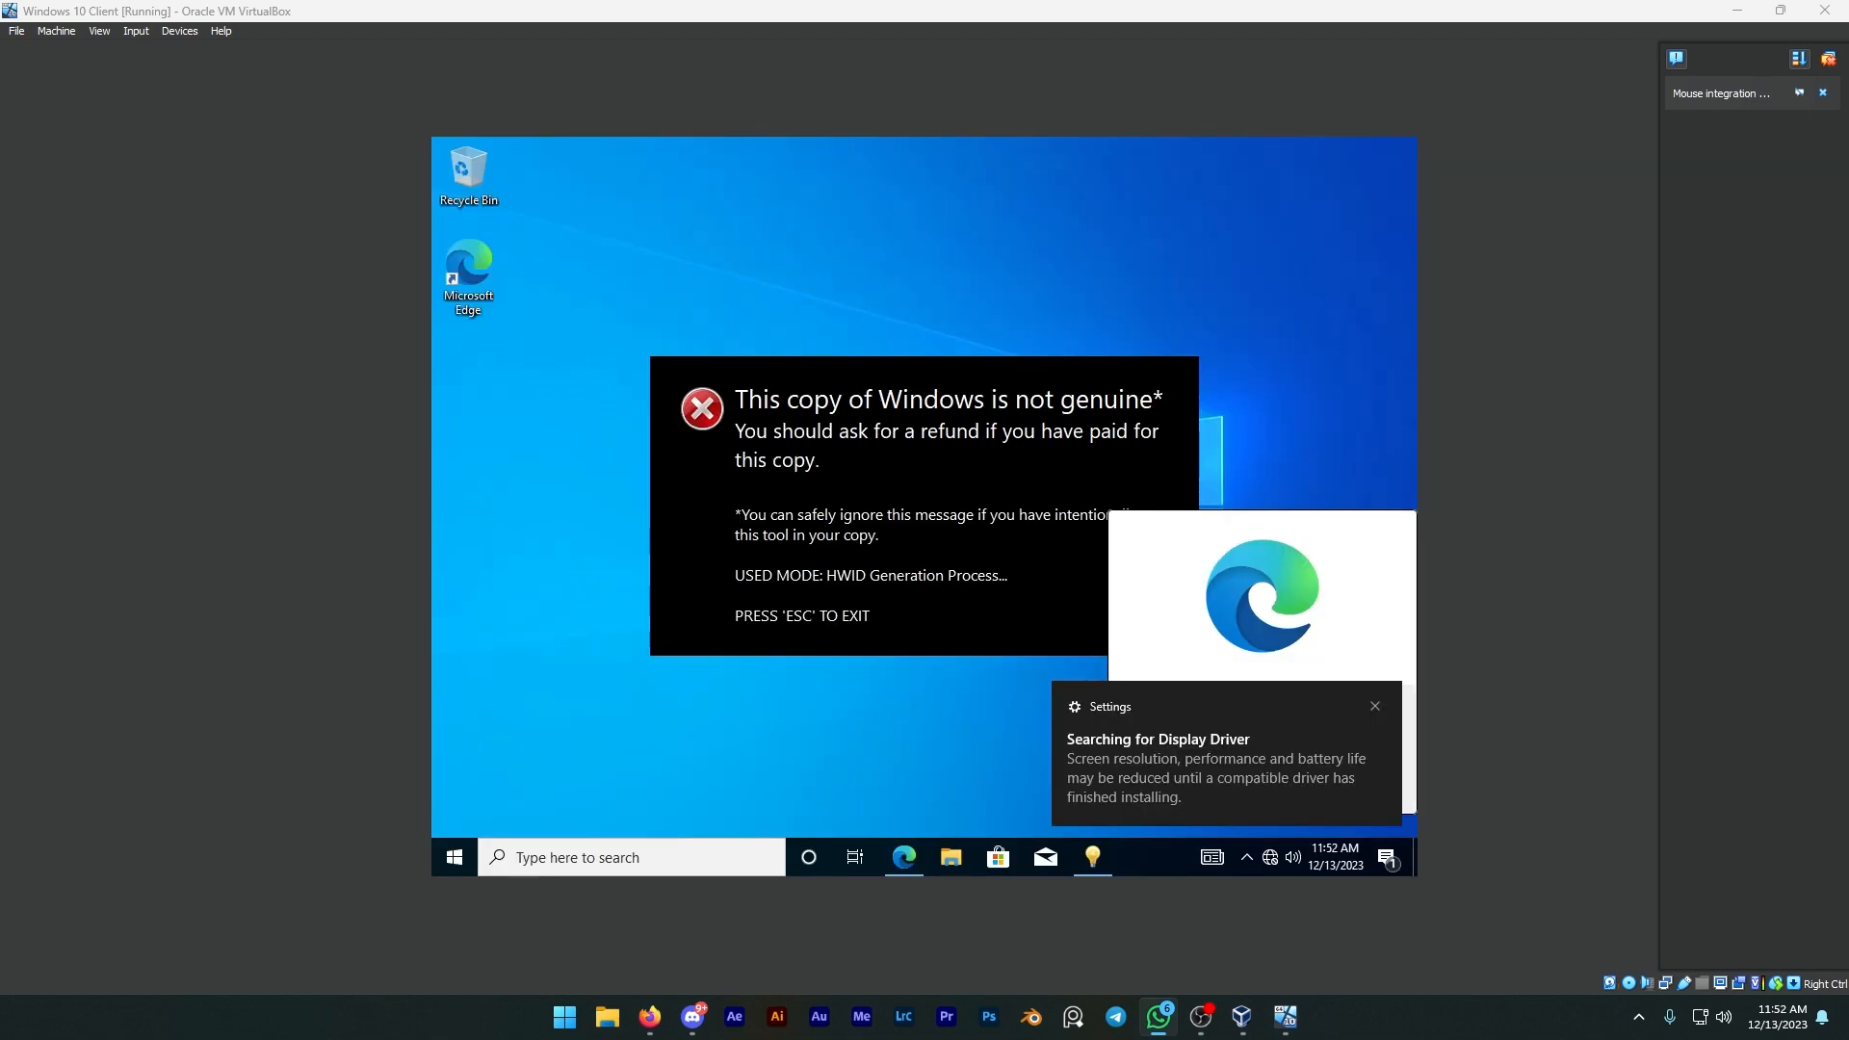
Step: Dismiss the display driver notification and the Microsoft Edge prompt on the new desktop
click(1375, 708)
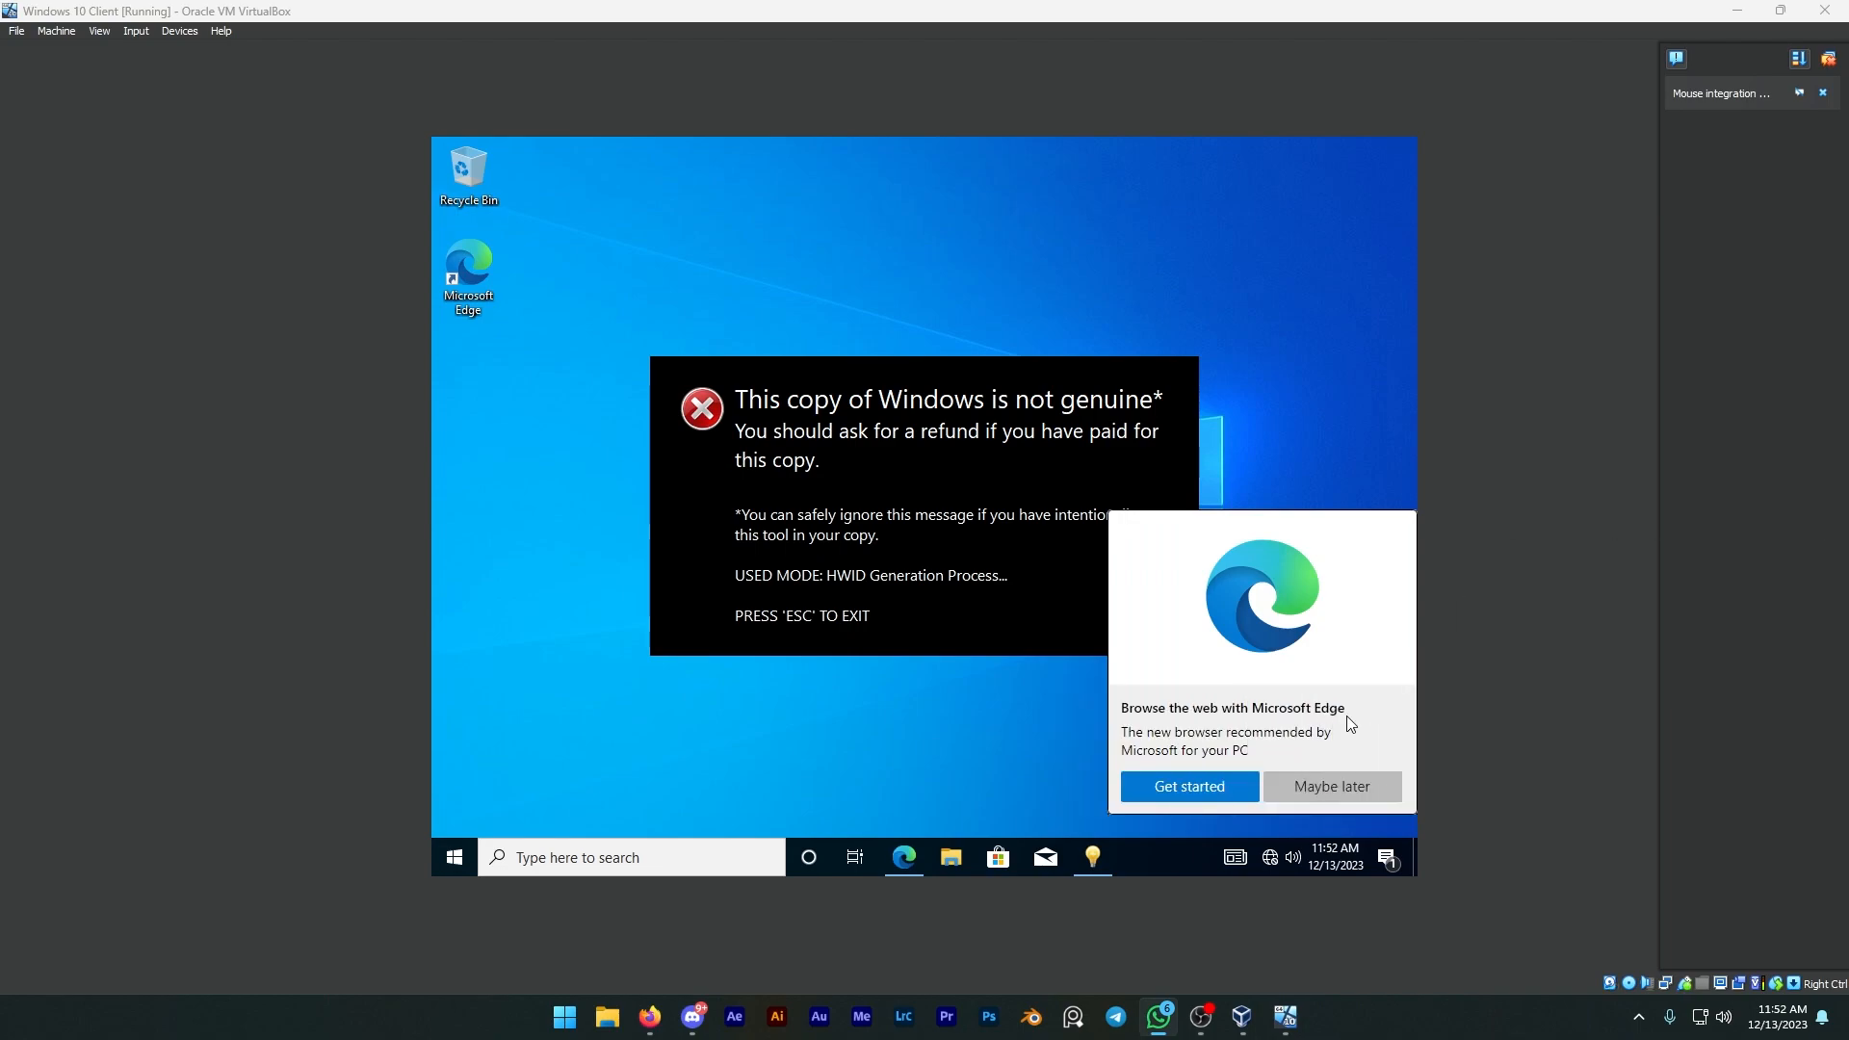
click(1244, 787)
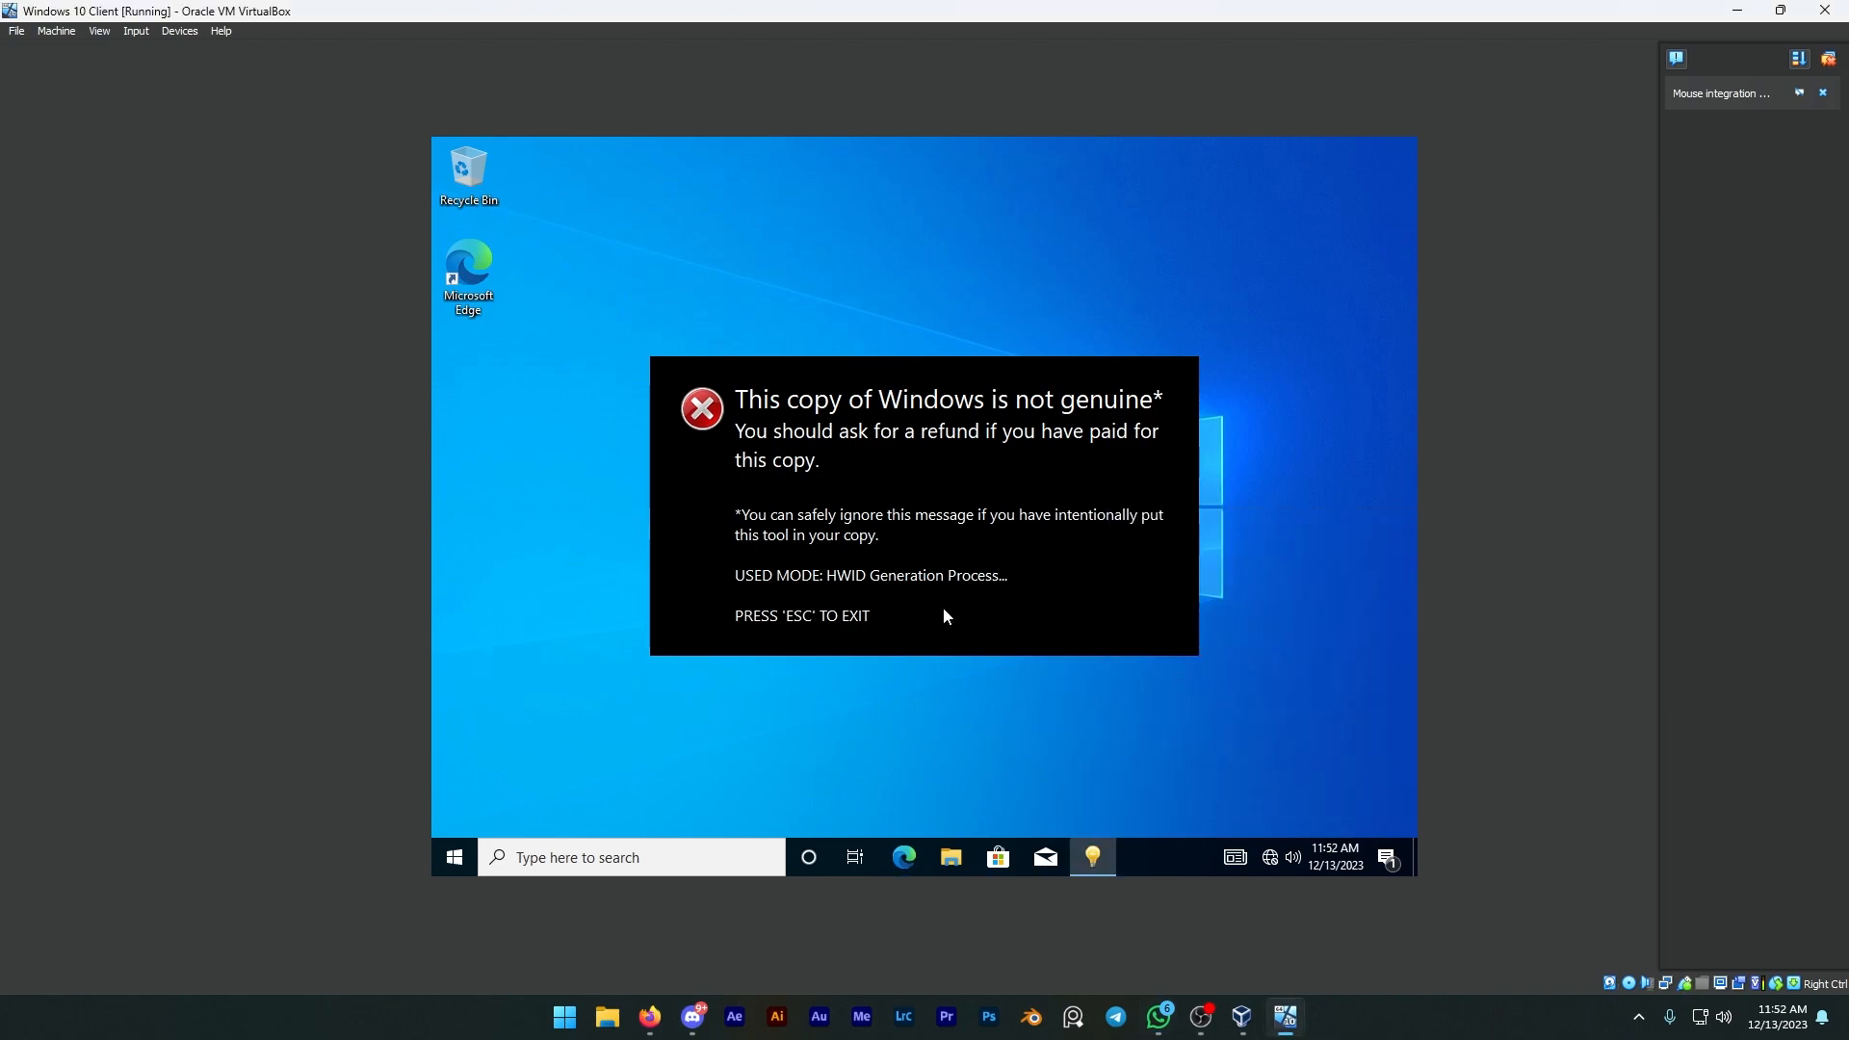
Step: Close the Windows activation message on the desktop
key(Escape)
drag(864, 310, 1361, 710)
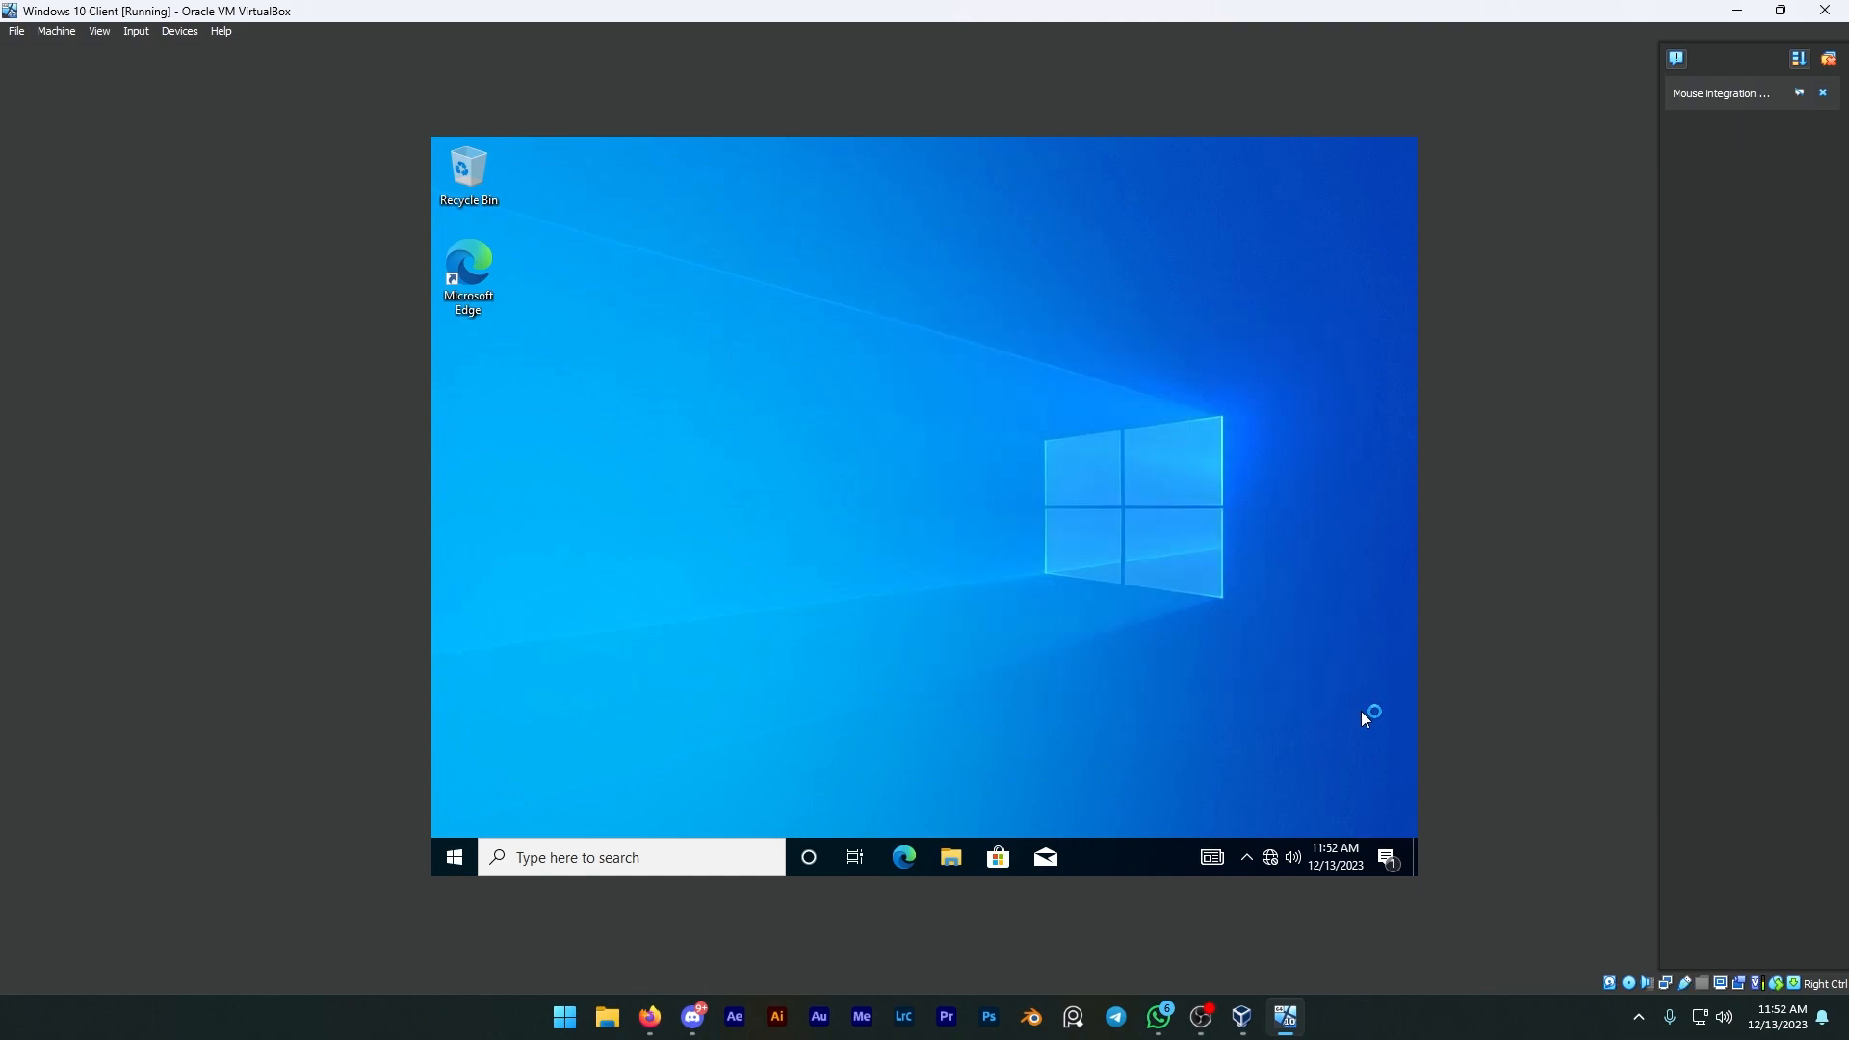